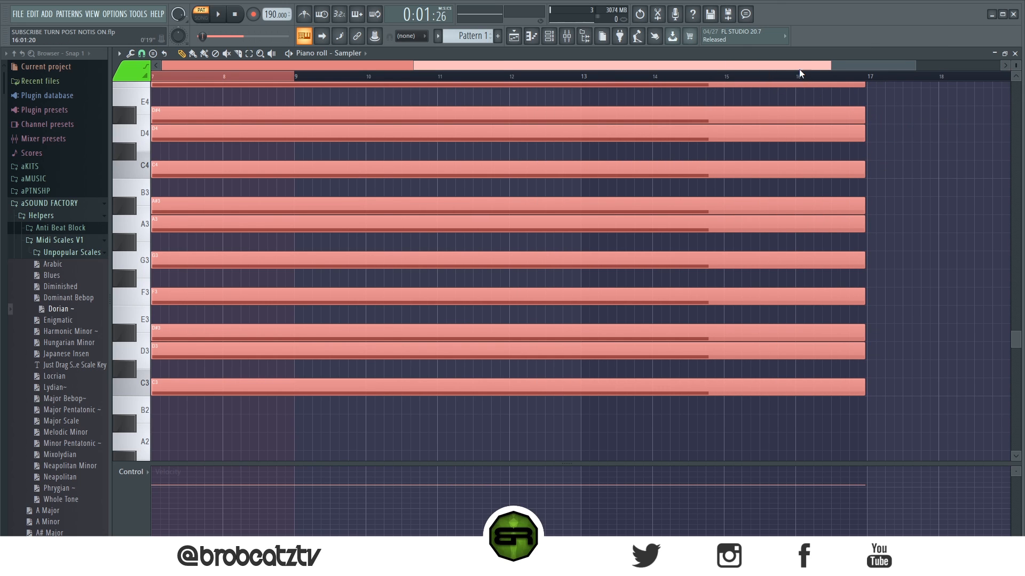
# Transpose the whole block of Dorian scale notes up so the scale starts on F#3, and clear the selection.
pyautogui.moveTo(799, 66); pyautogui.dragTo(547, 66)
pyautogui.moveTo(157, 381); pyautogui.dragTo(139, 268)
pyautogui.hotkey('ctrl', 'd')
# Rename the Sampler channel as F# Dorian.
pyautogui.click(554, 36)
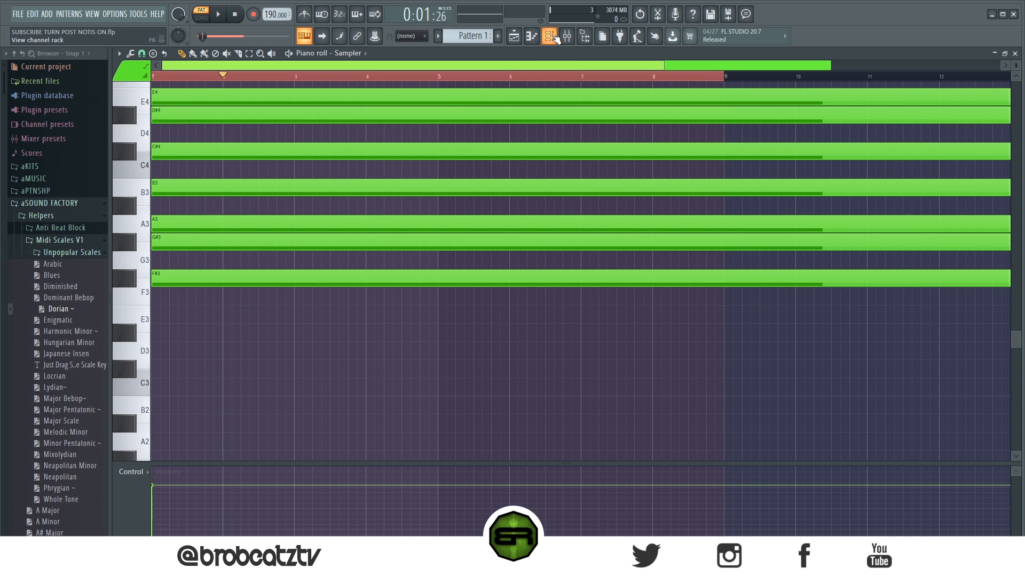
pyautogui.rightClick(320, 120)
pyautogui.click(387, 144)
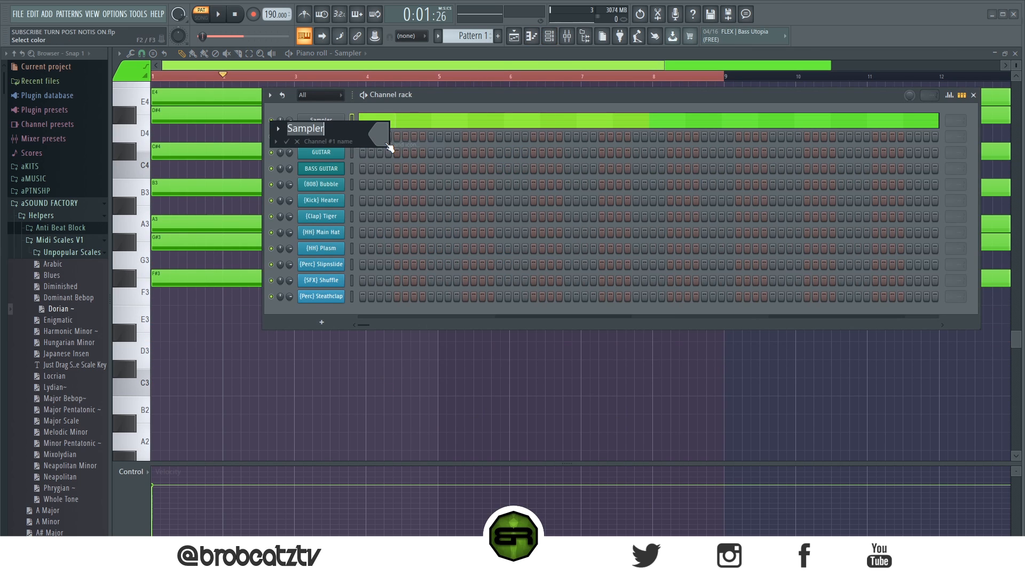
pyautogui.write('F')
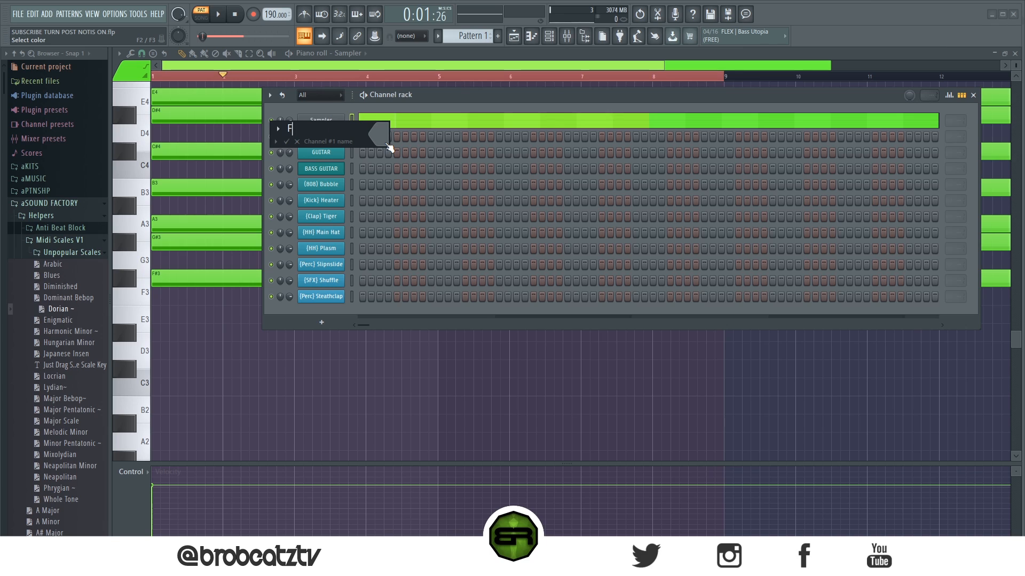
pyautogui.write('# Dorian')
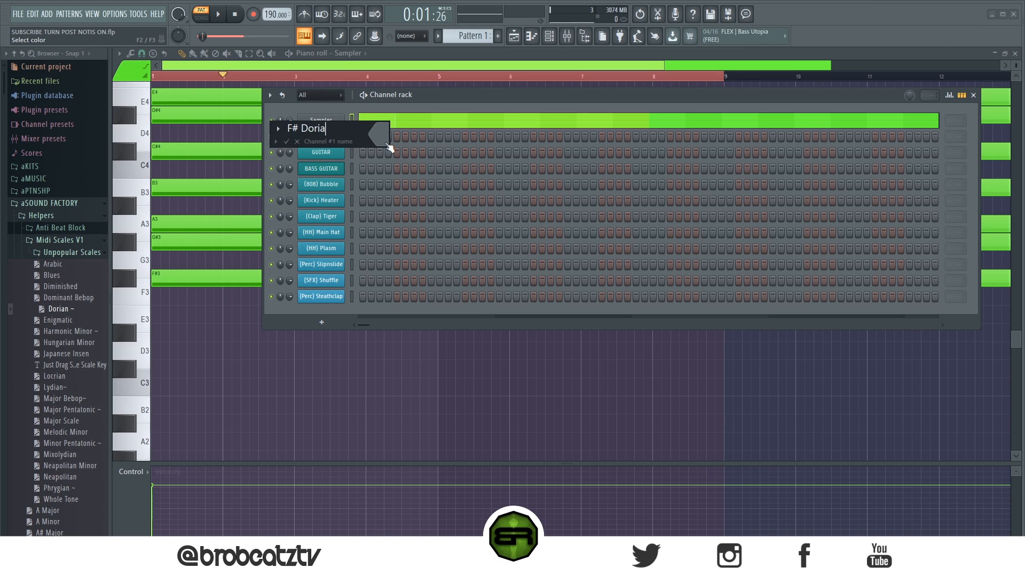
pyautogui.press('Return')
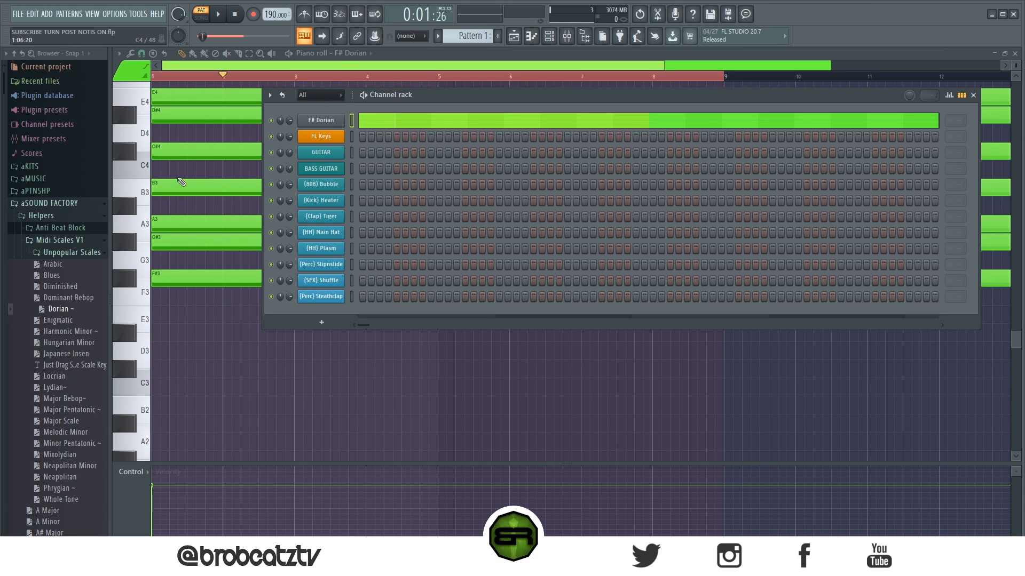
# Collapse the aSOUND FACTORY folder and open the piano roll of the FL Keys channel.
pyautogui.click(76, 203)
pyautogui.rightClick(313, 136)
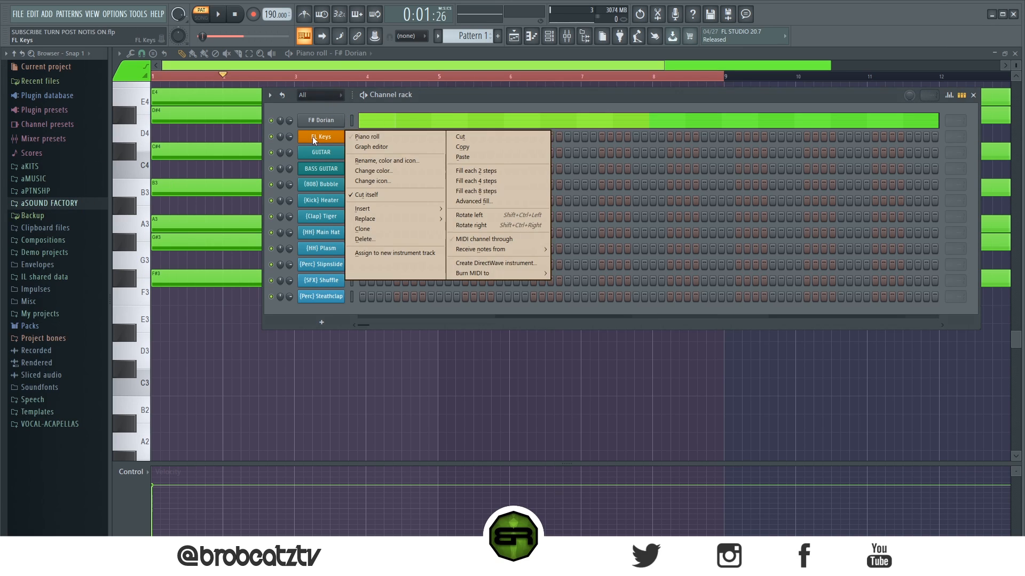
pyautogui.click(353, 136)
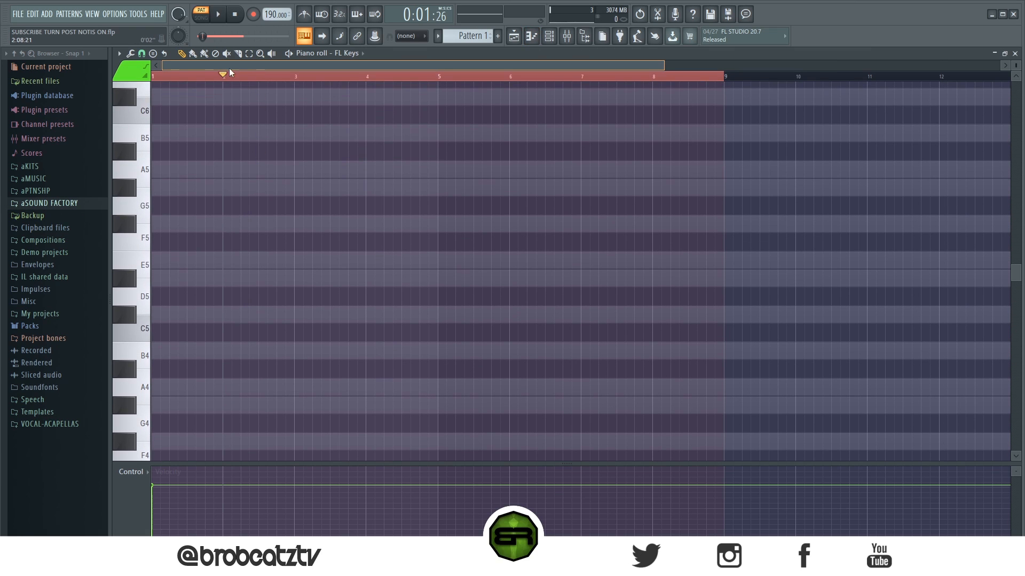
# Draw rising G#5, B5 and C#6 notes, each about one bar long, at the starts of bars 1, 2 and 3.
pyautogui.click(191, 185)
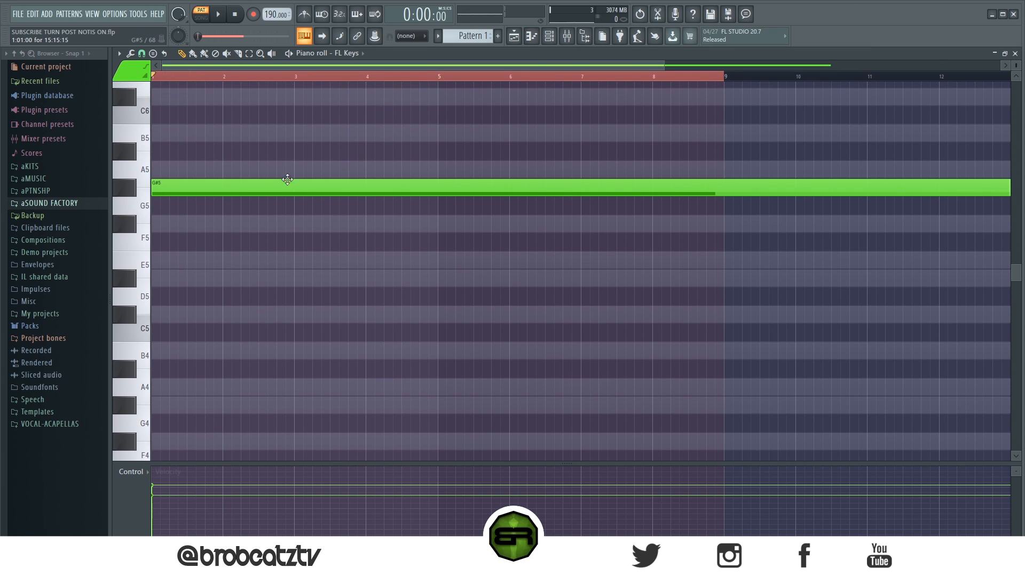
pyautogui.scroll(-2, 298, 79)
pyautogui.moveTo(830, 188); pyautogui.dragTo(198, 190)
pyautogui.scroll(2, 222, 80)
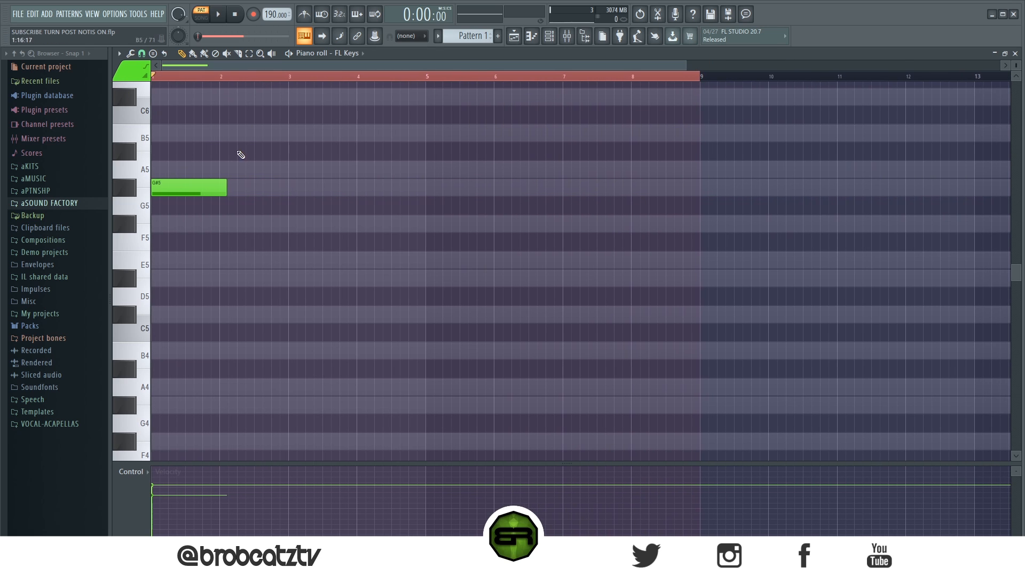
pyautogui.click(256, 133)
pyautogui.click(298, 98)
# Recolor the B5 note in bar 2 with the magenta color group.
pyautogui.scroll(2, 258, 186)
pyautogui.keyDown('ctrl'); pyautogui.click(258, 185); pyautogui.keyUp('ctrl')
pyautogui.rightClick(130, 73)
pyautogui.press('Escape')
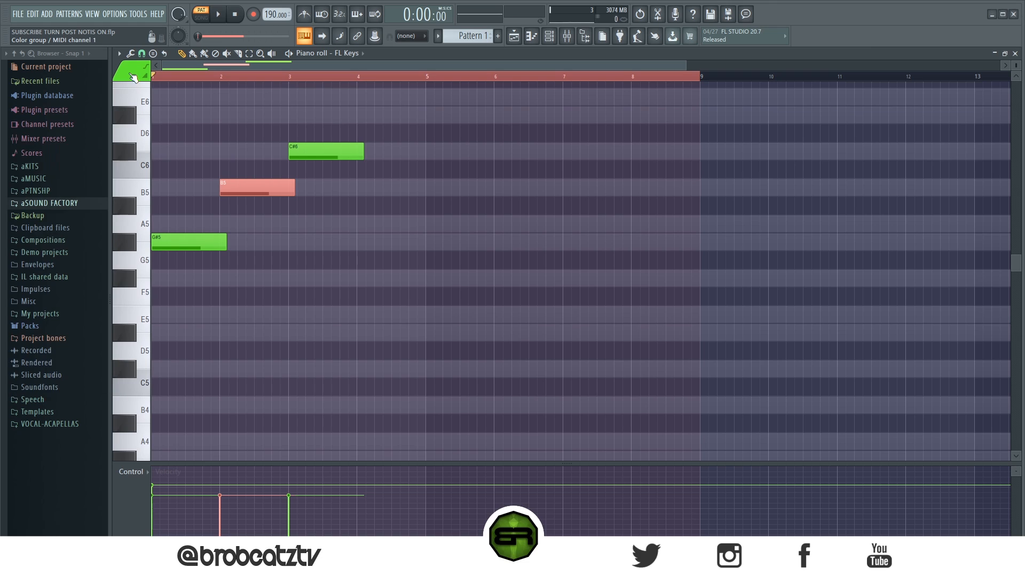
pyautogui.click(131, 74)
pyautogui.click(145, 96)
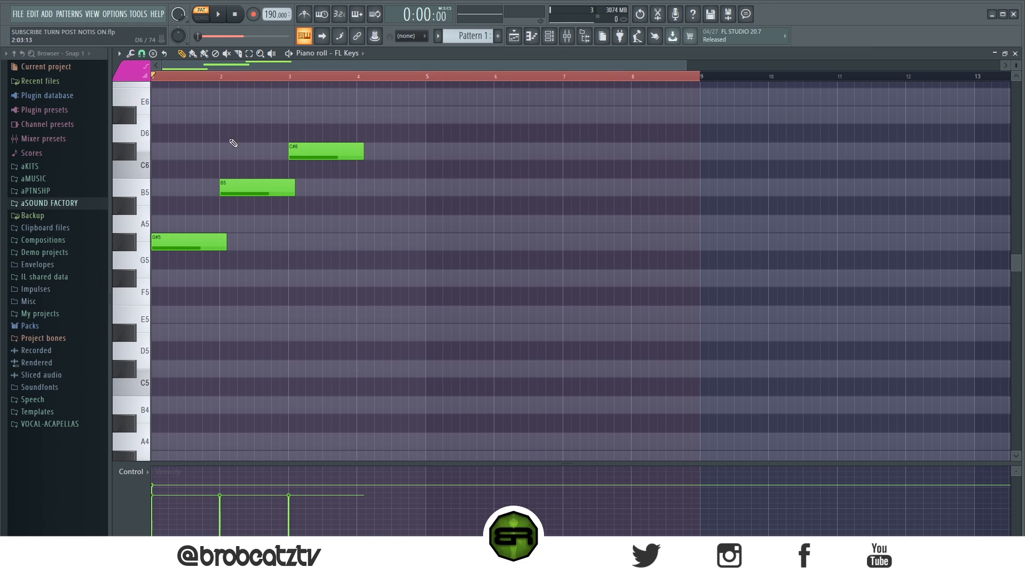
pyautogui.hotkey('alt', 'c')
pyautogui.rightClick(324, 335)
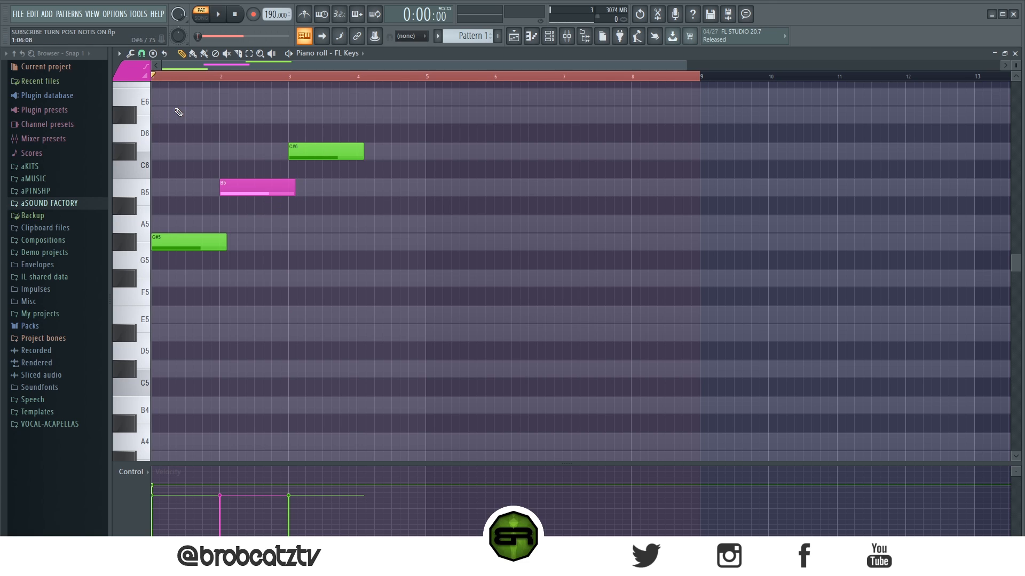
# Recolor the C#6 note in bar 3 with the orange color group.
pyautogui.moveTo(312, 140)
pyautogui.mouseDown()
pyautogui.moveTo(314, 156)
pyautogui.moveTo(302, 135)
pyautogui.moveTo(315, 155)
pyautogui.mouseUp()
pyautogui.rightClick(141, 79)
pyautogui.click(119, 117)
pyautogui.click(130, 68)
pyautogui.click(158, 92)
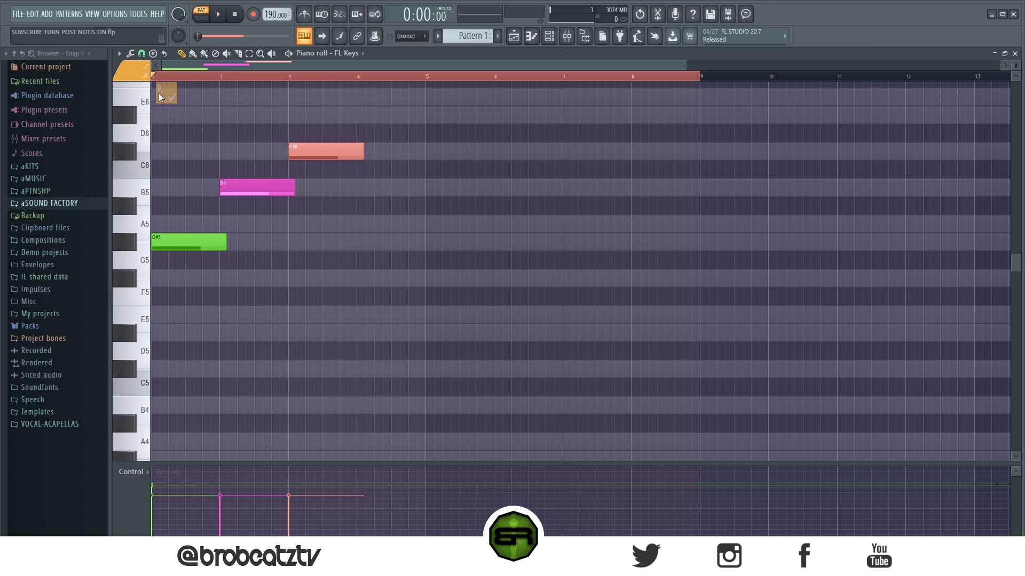
pyautogui.click(346, 134)
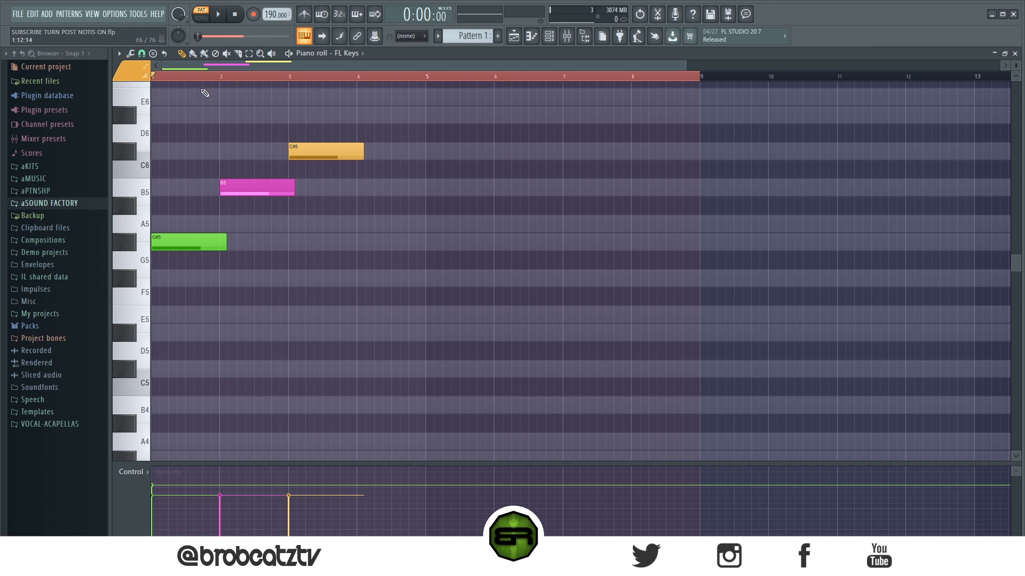
# Play back the three colored notes and delete them.
pyautogui.press('space')
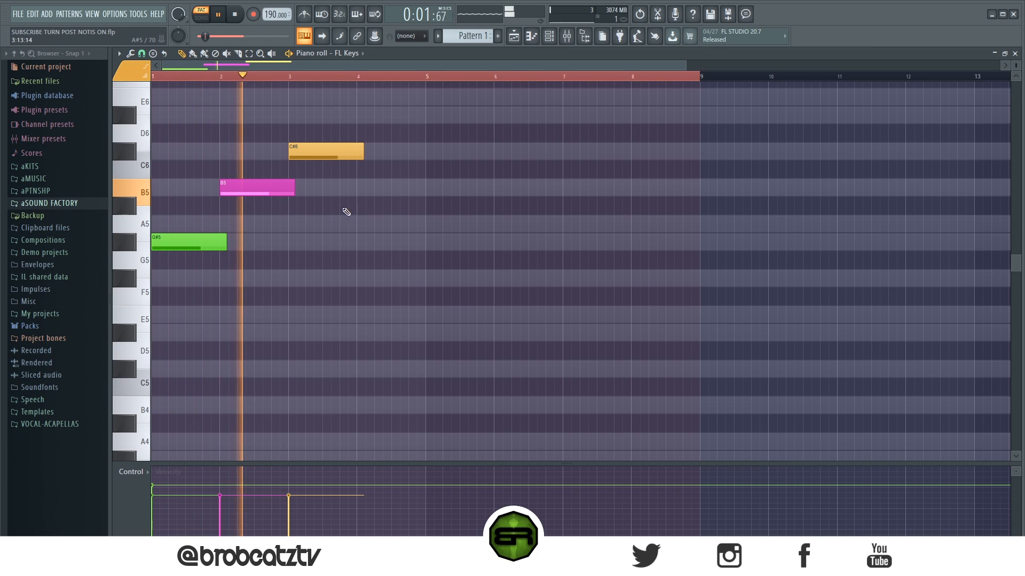
pyautogui.press('space')
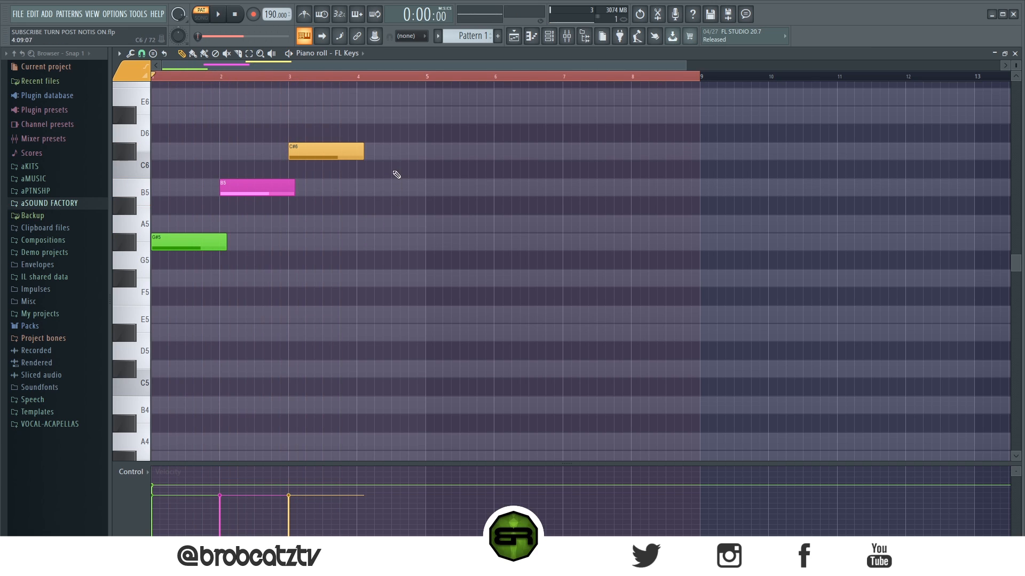
pyautogui.rightClick(358, 155)
pyautogui.rightClick(201, 247)
pyautogui.rightClick(287, 193)
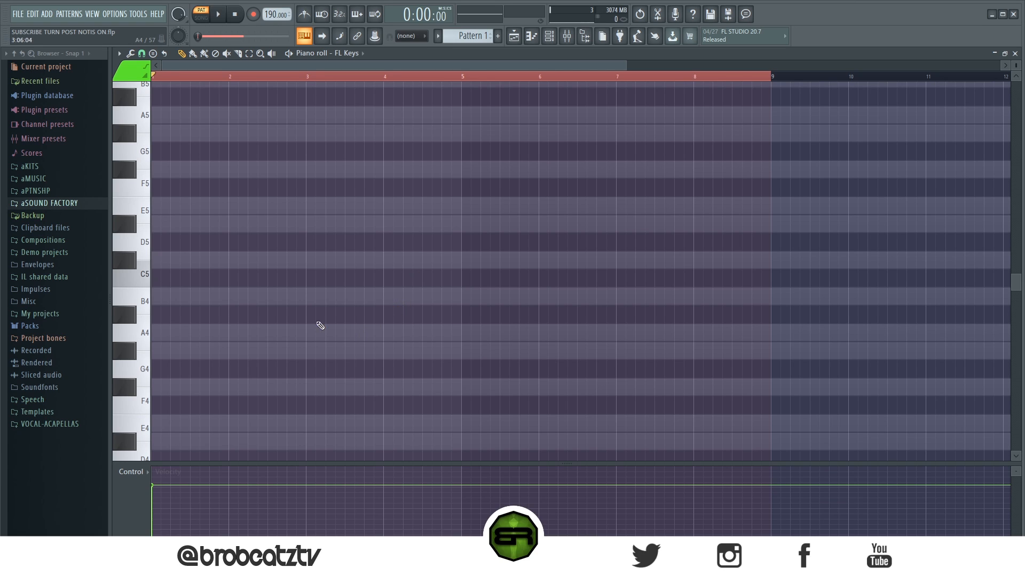
# Draw a phrase of short B4, C#5, D#5, E5 and D#5 notes from bar 1 and copy it to start midway through bar 2.
pyautogui.click(224, 296)
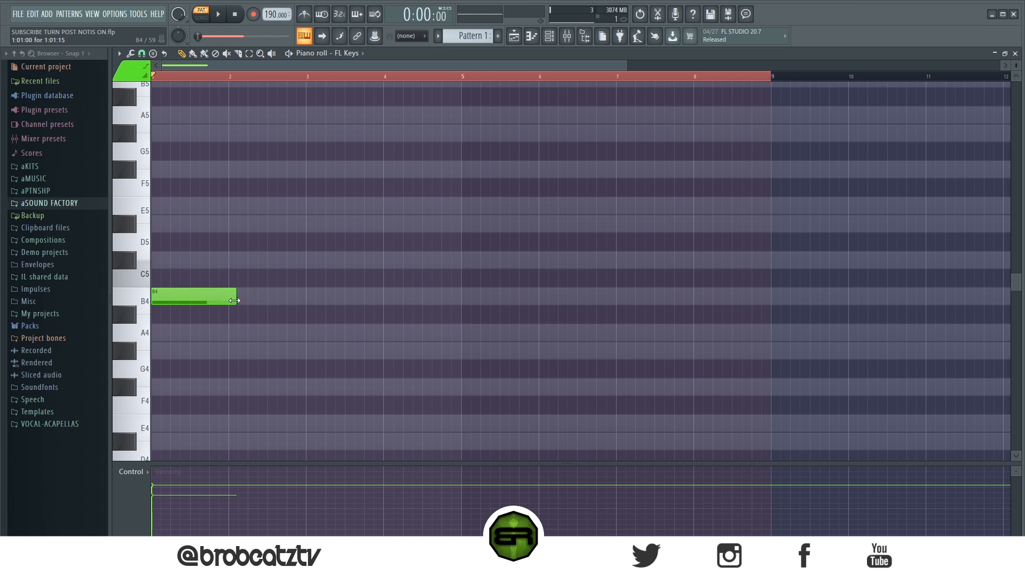
pyautogui.moveTo(235, 300); pyautogui.dragTo(169, 300)
pyautogui.click(178, 260)
pyautogui.click(197, 224)
pyautogui.click(215, 206)
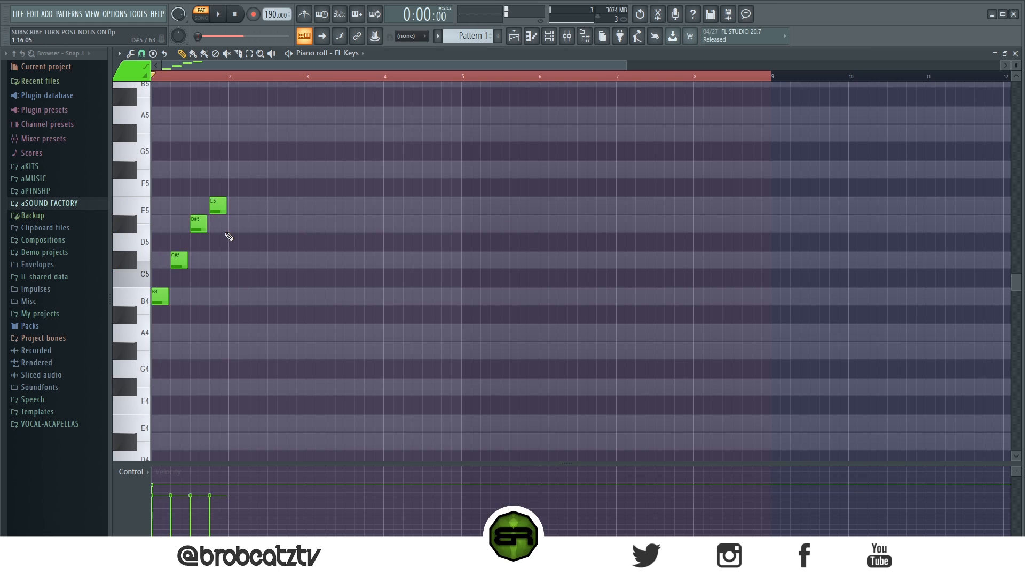
pyautogui.click(237, 224)
pyautogui.moveTo(164, 144); pyautogui.dragTo(290, 338)
pyautogui.moveTo(159, 305); pyautogui.dragTo(275, 305)
# Play back the two short phrases and delete all their notes.
pyautogui.press('space')
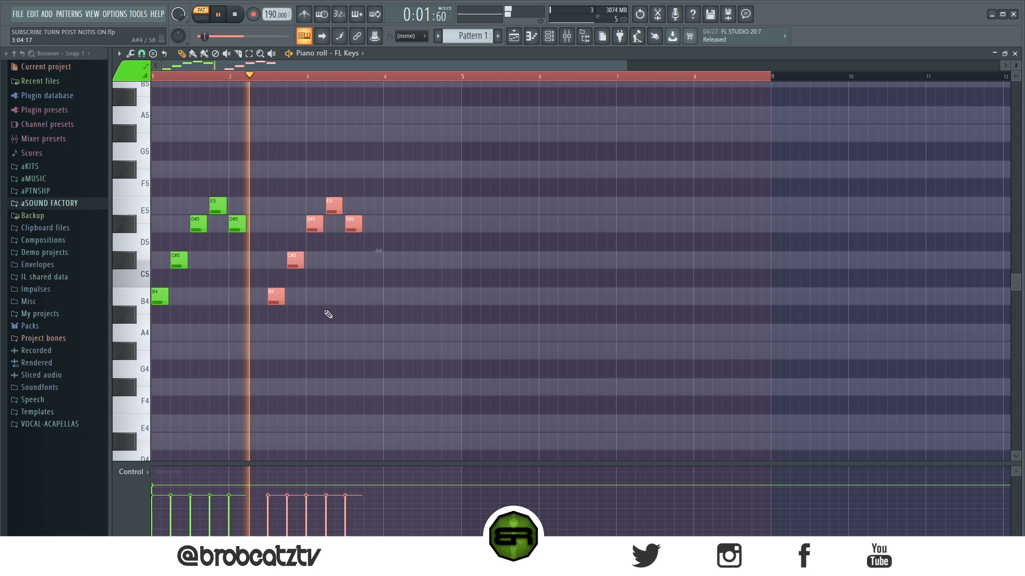
pyautogui.press('space')
pyautogui.hotkey('ctrl', 'a')
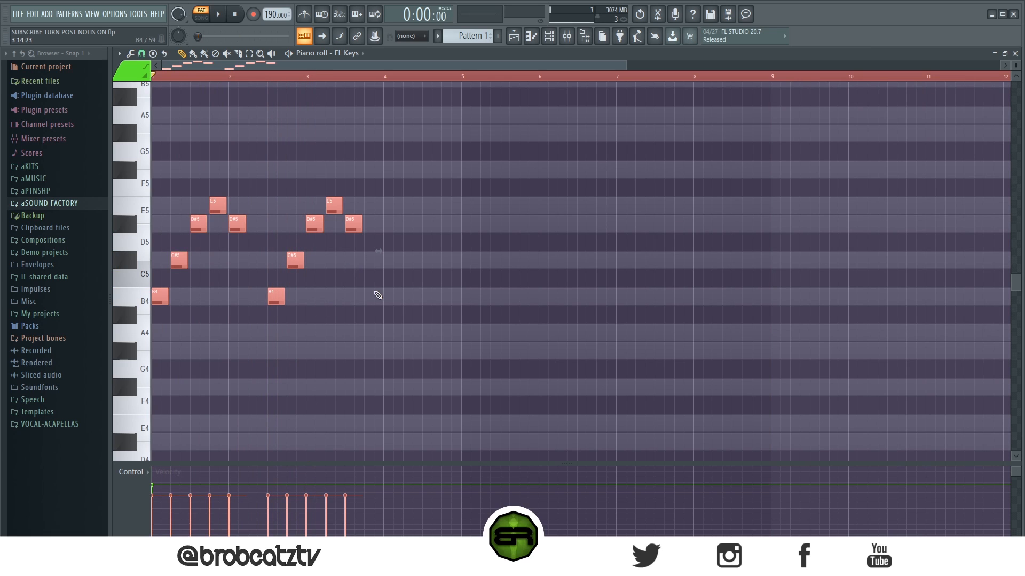
pyautogui.press('Delete')
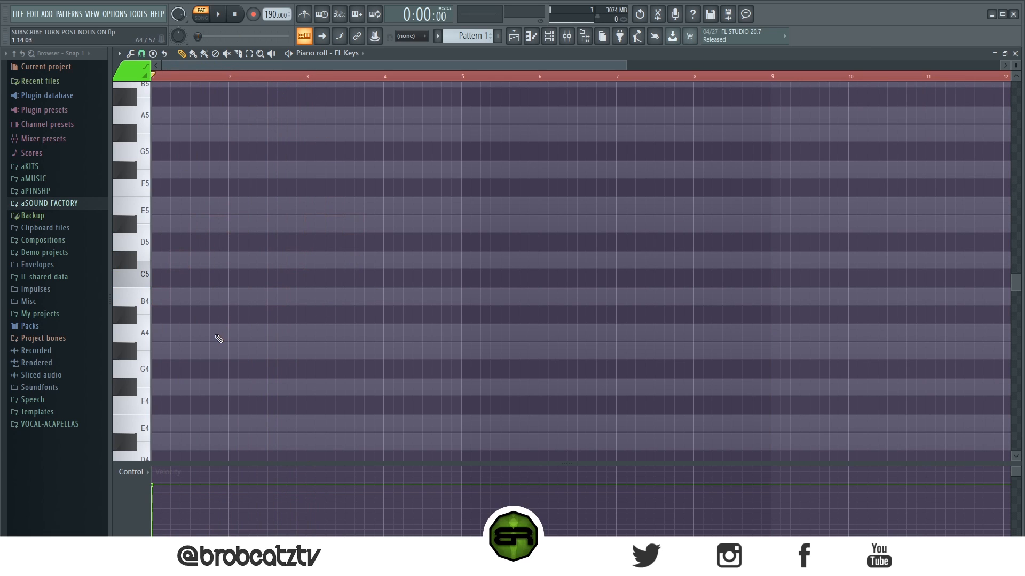
# Place an F#4 note at the start of the pattern and lengthen it to fill bar 1.
pyautogui.click(162, 391)
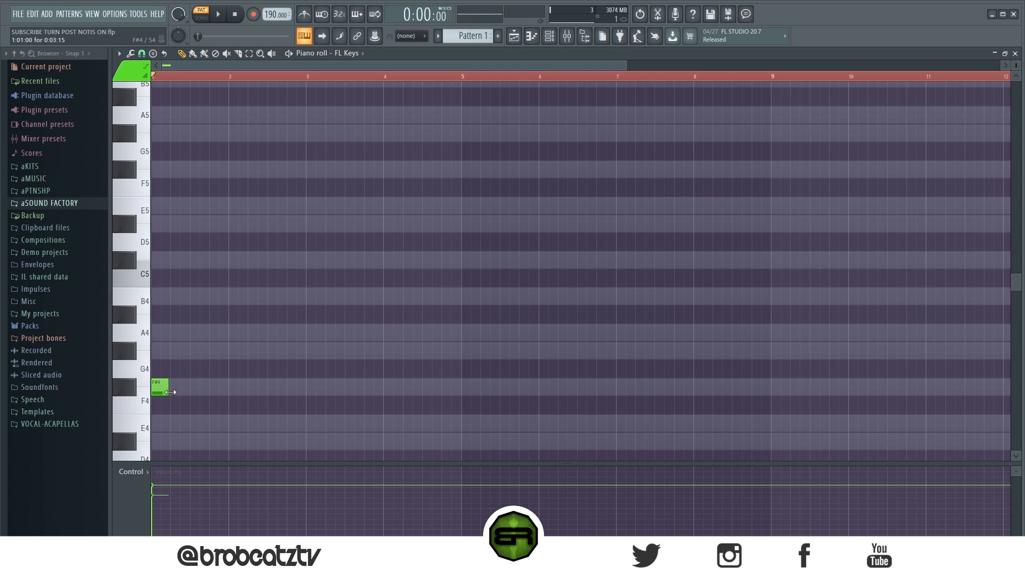
pyautogui.moveTo(169, 392); pyautogui.dragTo(237, 392)
pyautogui.scroll(2, 220, 74)
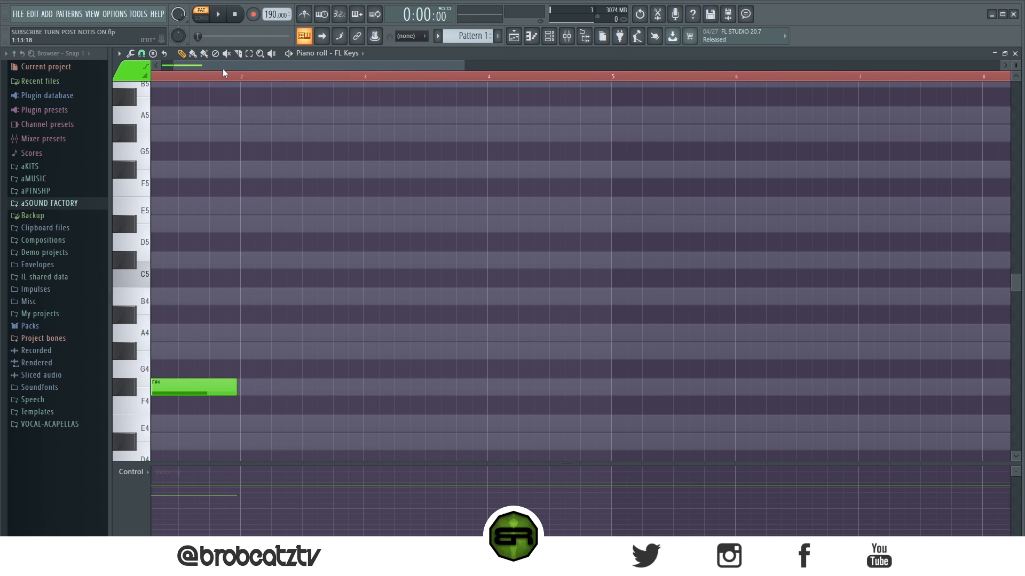
pyautogui.moveTo(222, 69); pyautogui.dragTo(208, 68)
pyautogui.hotkey('ctrl', 'a')
pyautogui.hotkey('ctrl', 'q')
pyautogui.hotkey('ctrl', 'd')
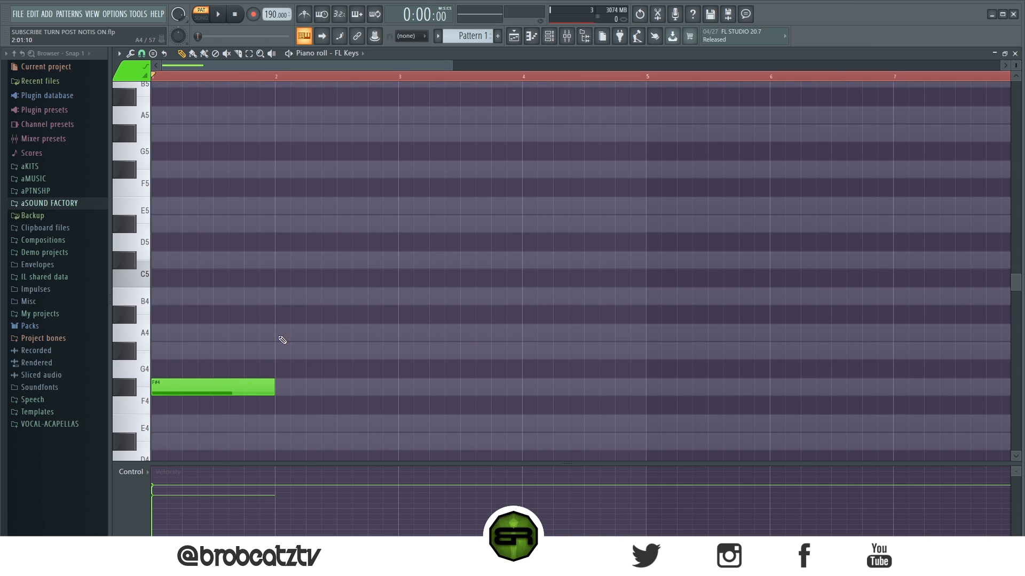
pyautogui.moveTo(450, 64); pyautogui.dragTo(317, 64)
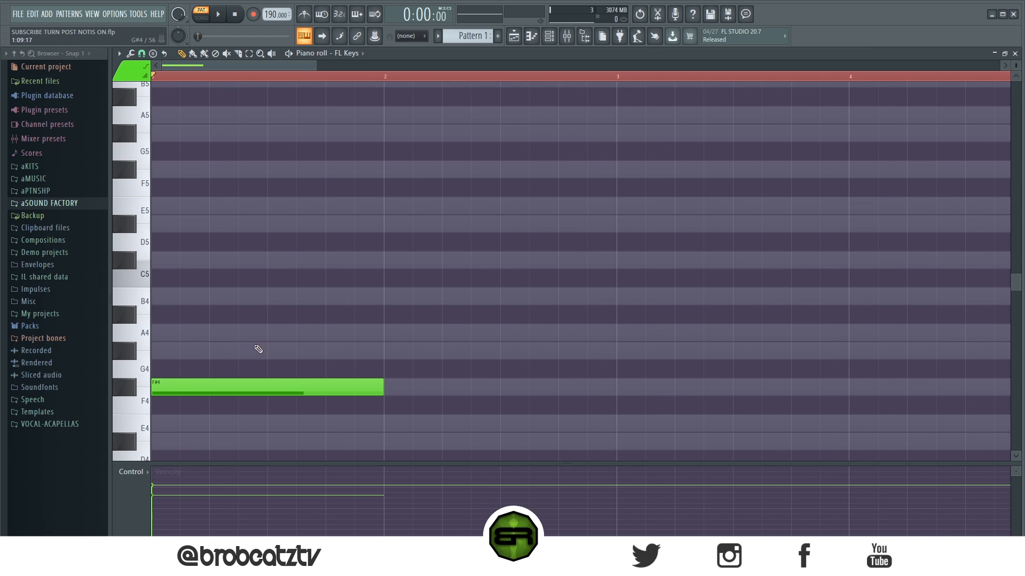
pyautogui.moveTo(1015, 67); pyautogui.dragTo(1015, 80)
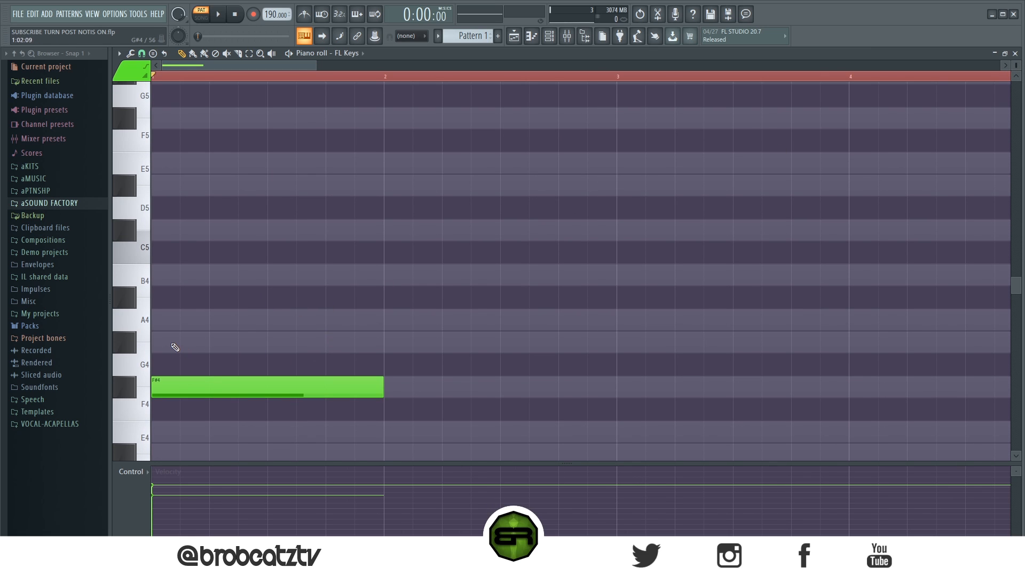
# Stack A4 and C#5 notes above the F#4 in bar 1 and match their lengths to the full bar.
pyautogui.click(180, 329)
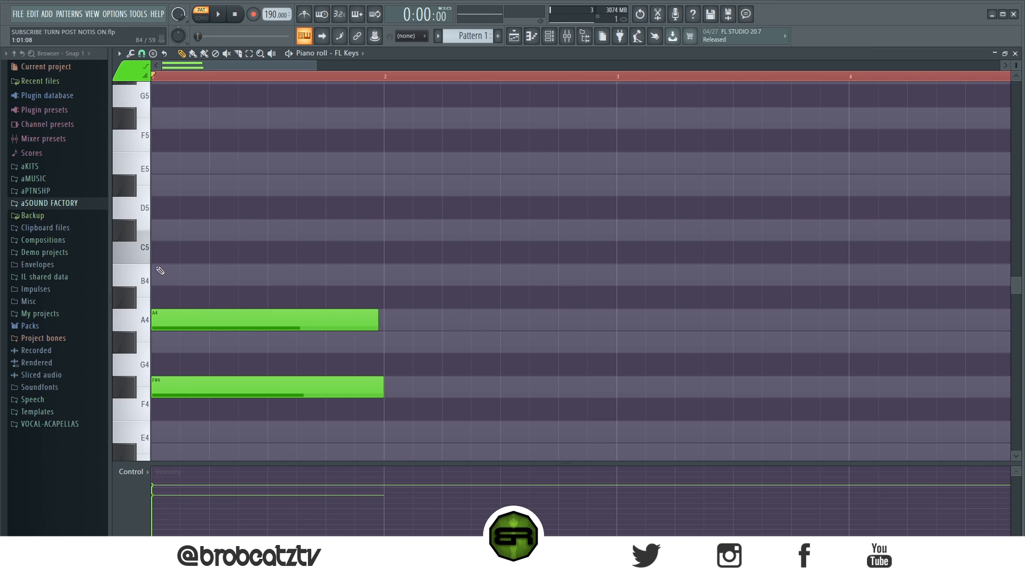
pyautogui.click(189, 238)
pyautogui.moveTo(300, 238); pyautogui.dragTo(389, 341)
pyautogui.hotkey('ctrl', 'a')
pyautogui.hotkey('ctrl', 'l')
pyautogui.hotkey('ctrl', 'd')
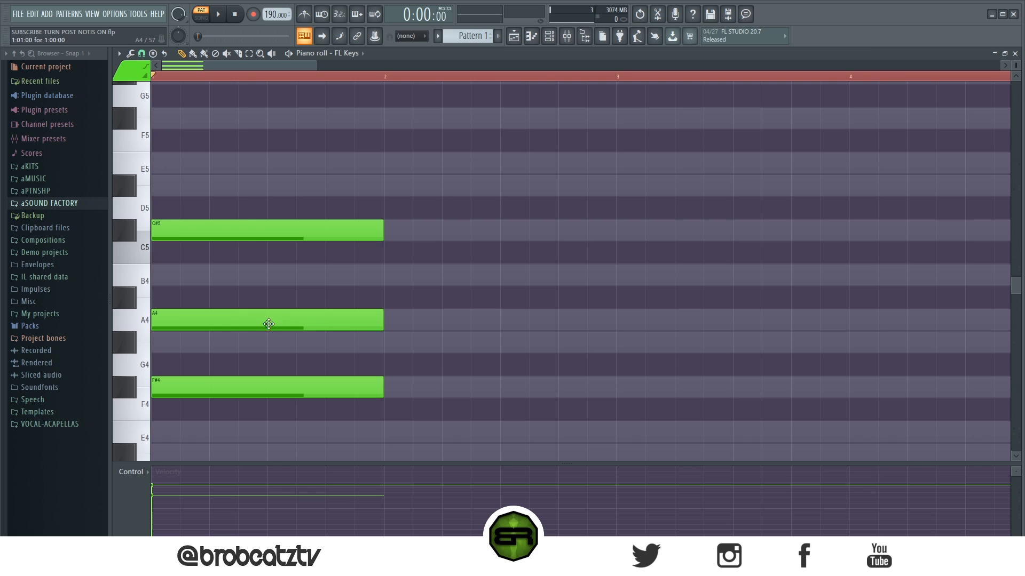
# Move the A4 note to bar 2 and the C#5 note to bar 3, and play back the sequence.
pyautogui.moveTo(220, 199); pyautogui.dragTo(272, 354)
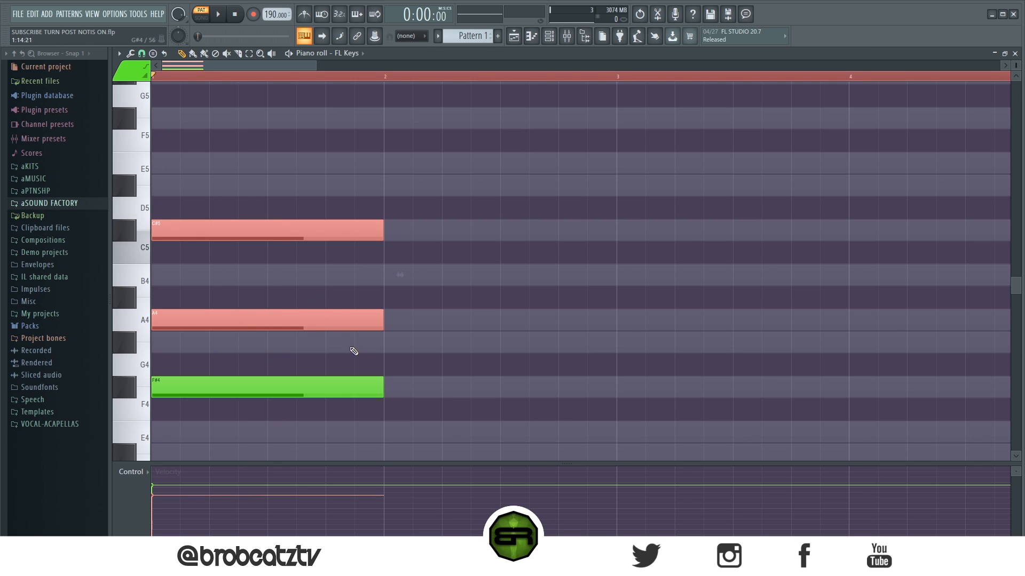
pyautogui.moveTo(193, 320); pyautogui.dragTo(423, 318)
pyautogui.hotkey('ctrl', 'd')
pyautogui.moveTo(421, 237); pyautogui.dragTo(643, 222)
pyautogui.scroll(-2, 379, 78)
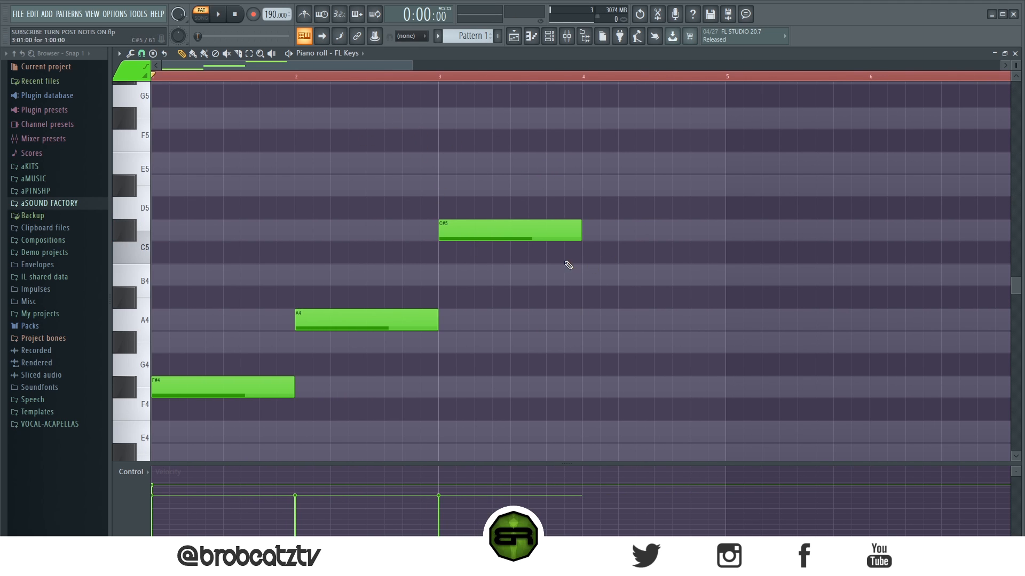
pyautogui.press('space')
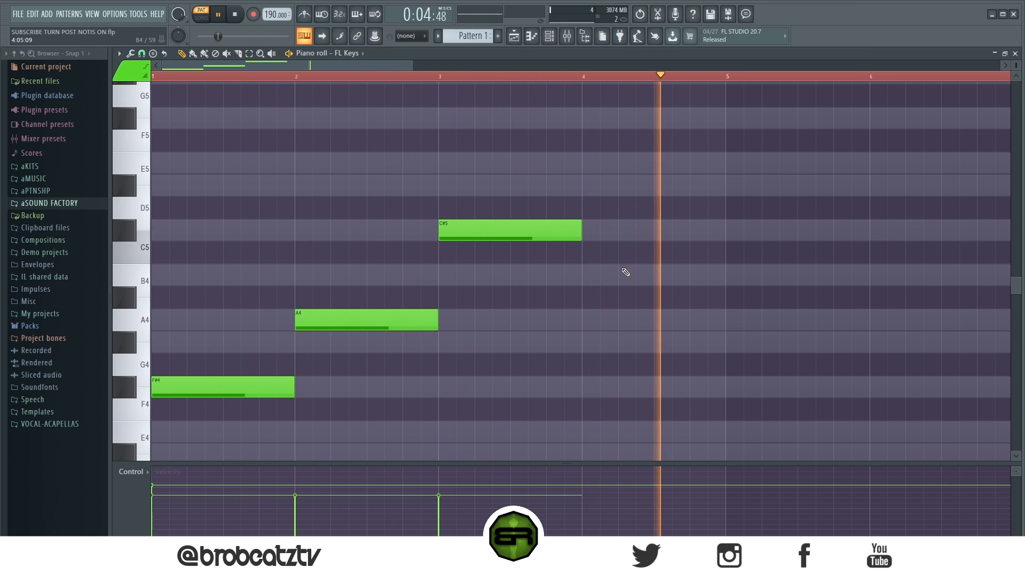
pyautogui.press('space')
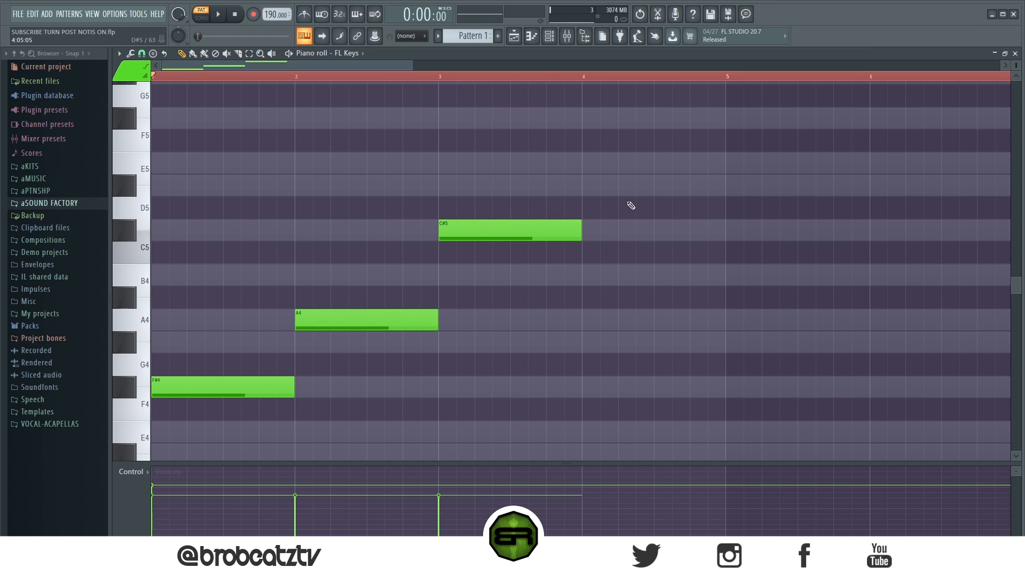
# Extend the C#5 note to the middle of bar 4 and add quarter-bar B4 and G#4 notes to complete that bar.
pyautogui.moveTo(587, 228); pyautogui.dragTo(653, 230)
pyautogui.click(657, 275)
pyautogui.click(692, 325)
pyautogui.rightClick(691, 325)
pyautogui.click(700, 342)
pyautogui.moveTo(751, 257); pyautogui.dragTo(728, 359)
pyautogui.click(726, 343)
pyautogui.hotkey('ctrl', 'z')
pyautogui.click(738, 341)
pyautogui.click(594, 224)
pyautogui.click(756, 287)
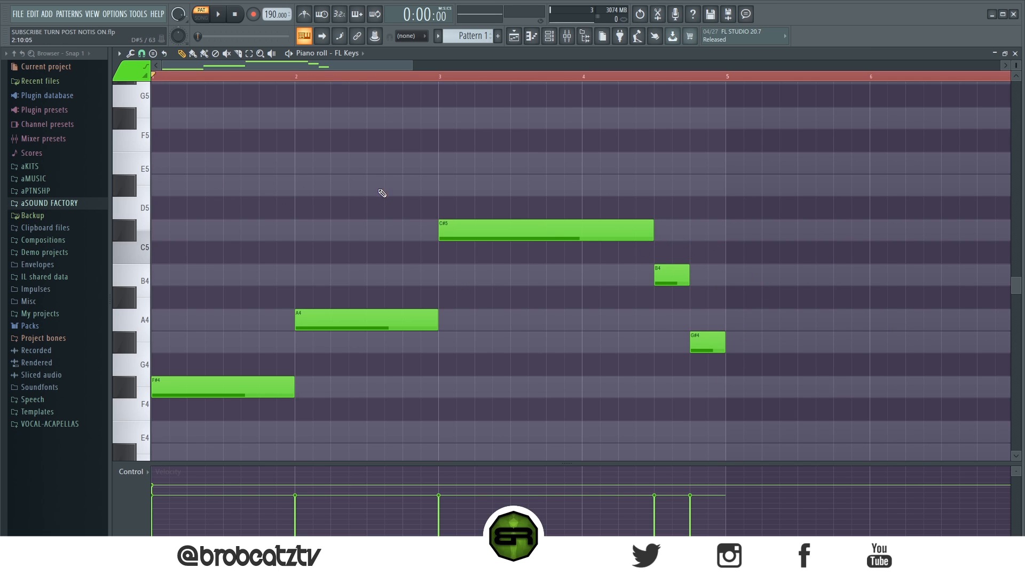
# Play back the four-bar note sequence from the start and stop it.
pyautogui.press('space')
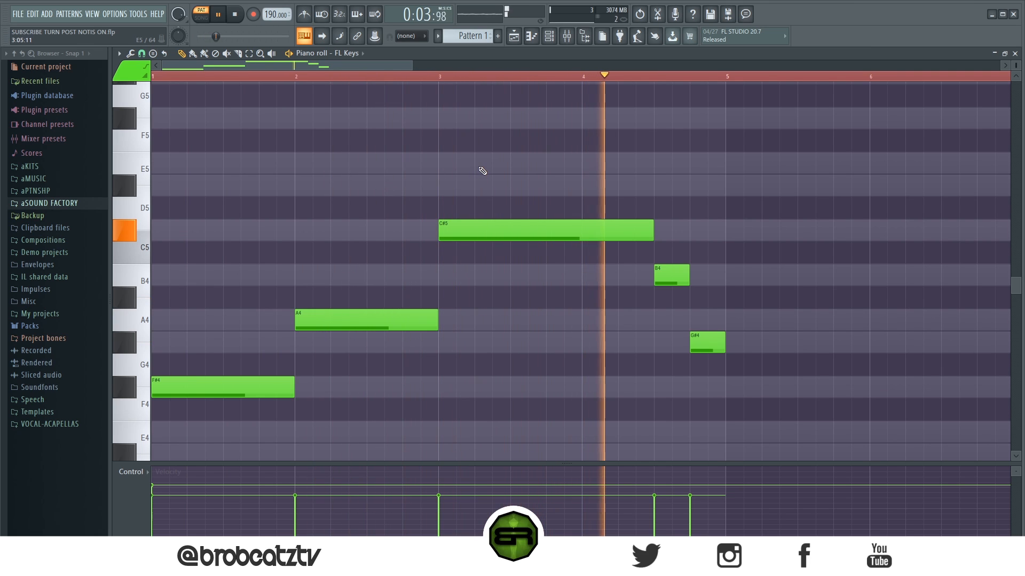
pyautogui.press('space')
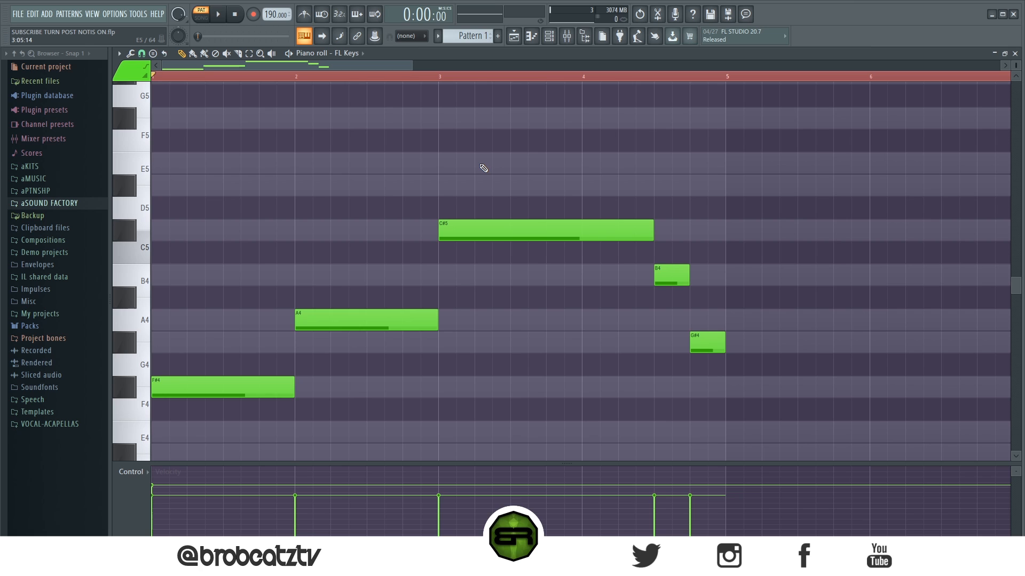
pyautogui.scroll(3, 381, 185)
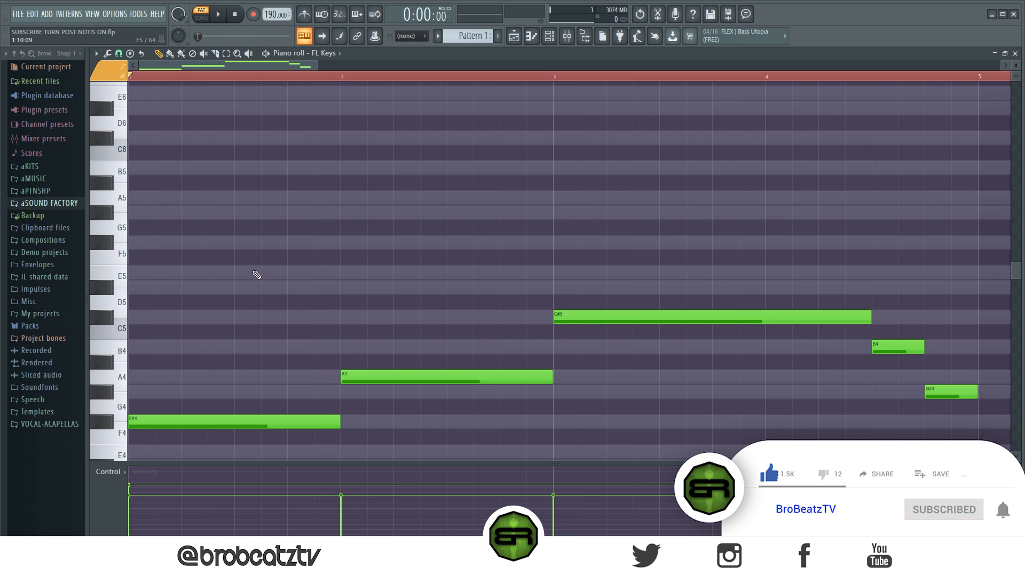
pyautogui.click(267, 257)
pyautogui.click(328, 224)
pyautogui.click(449, 242)
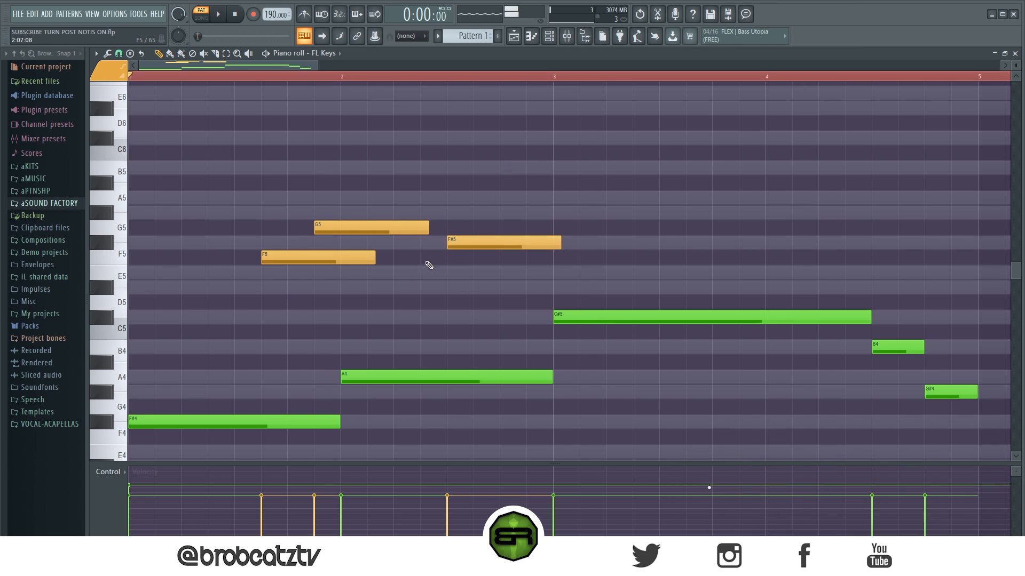
pyautogui.rightClick(496, 239)
pyautogui.rightClick(417, 226)
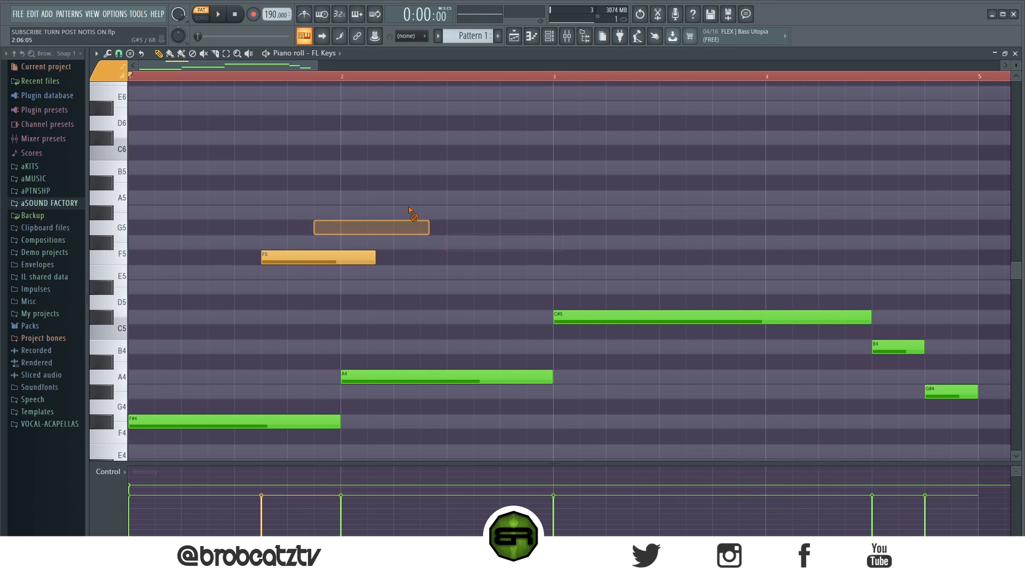
pyautogui.rightClick(352, 257)
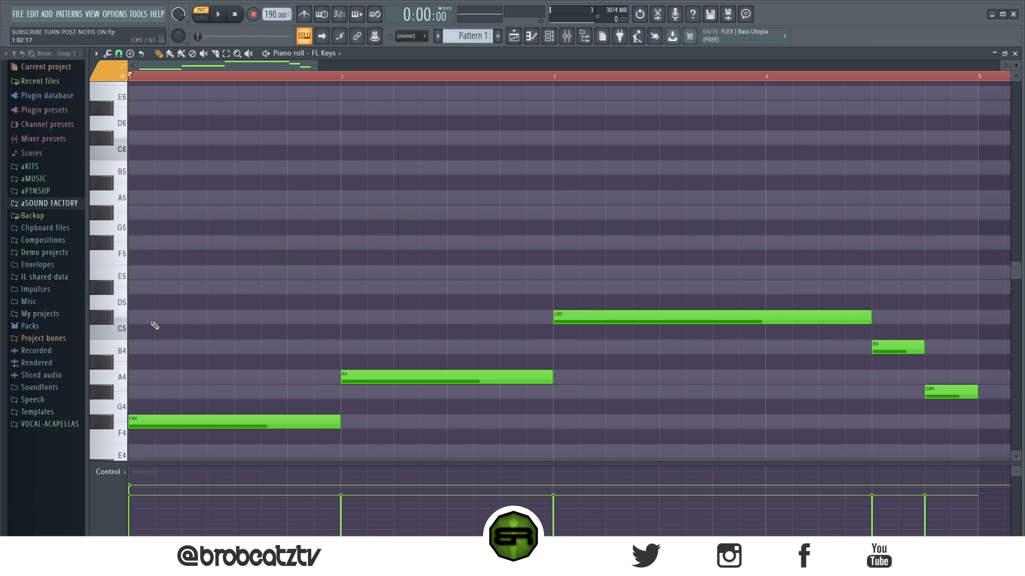
# Stack full-bar A4 and C#5 notes above the F#4 in bar 1 to form a chord.
pyautogui.scroll(-2, 187, 379)
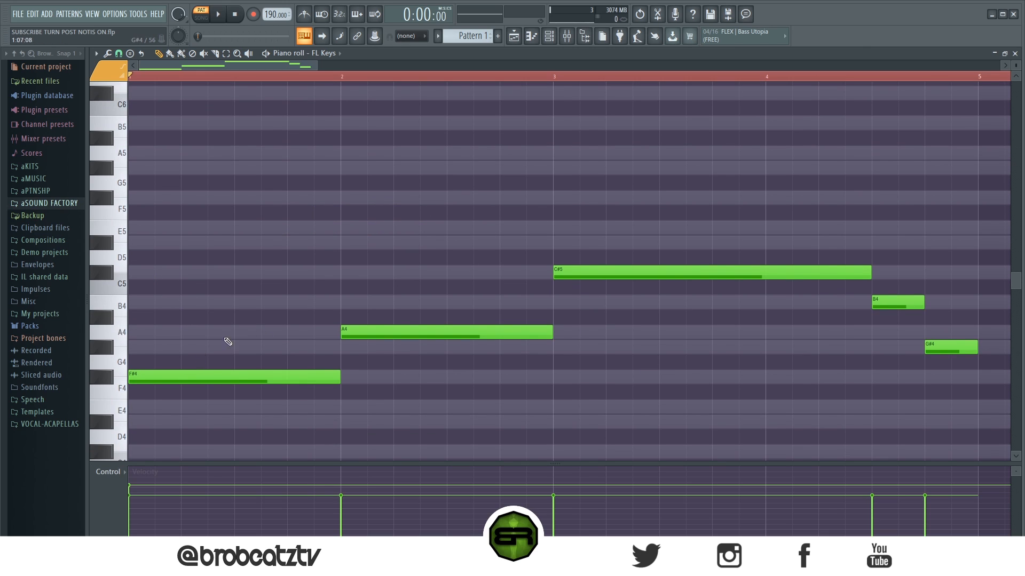
pyautogui.moveTo(584, 251); pyautogui.dragTo(274, 384)
pyautogui.keyDown('ctrl'); pyautogui.click(543, 380); pyautogui.keyUp('ctrl')
pyautogui.click(140, 346)
pyautogui.moveTo(141, 342); pyautogui.dragTo(140, 322)
pyautogui.moveTo(243, 335); pyautogui.dragTo(340, 338)
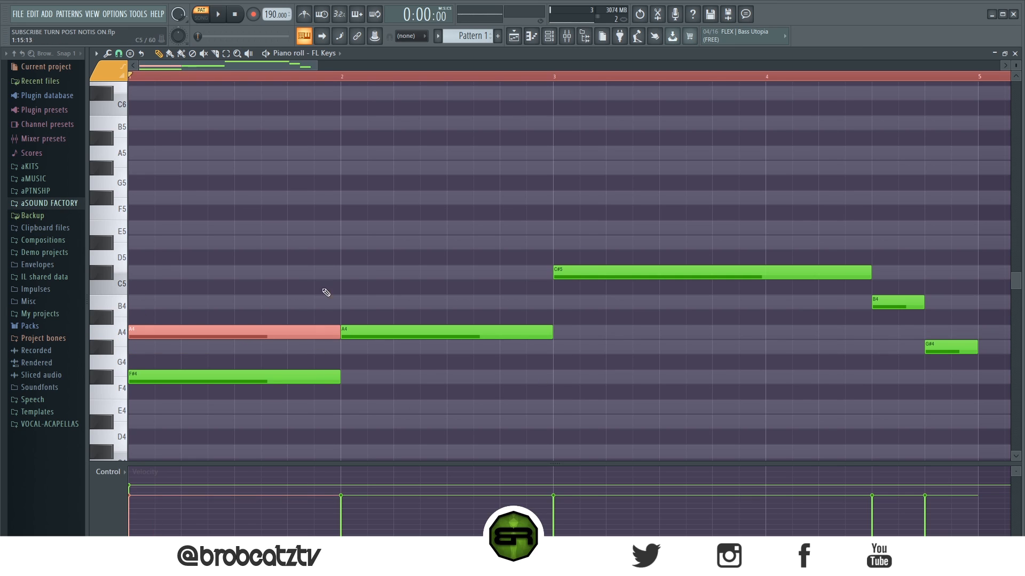
pyautogui.click(226, 283)
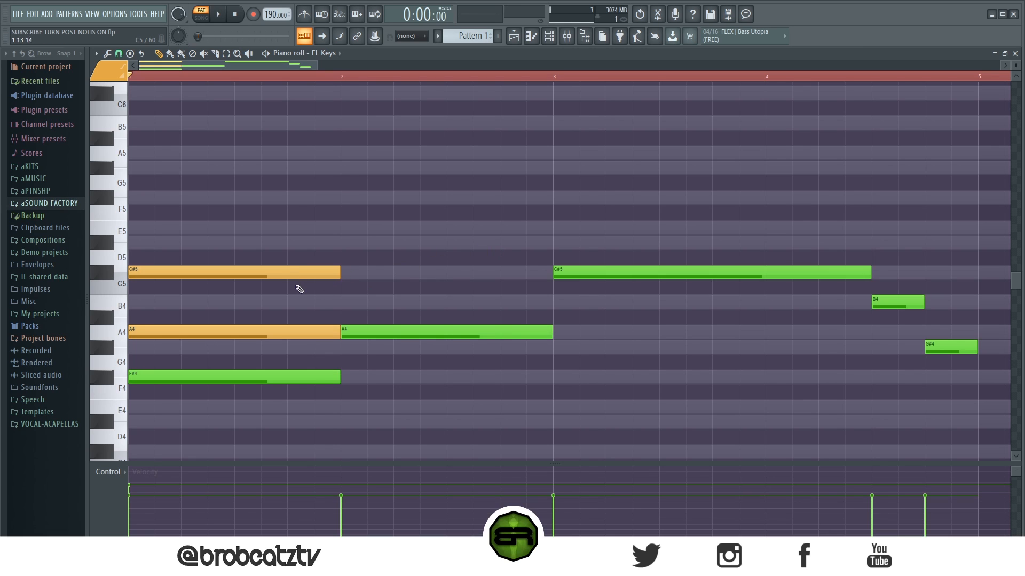
pyautogui.moveTo(281, 276); pyautogui.dragTo(334, 376)
pyautogui.moveTo(598, 261); pyautogui.dragTo(515, 351)
pyautogui.keyDown('ctrl'); pyautogui.click(597, 365); pyautogui.keyUp('ctrl')
pyautogui.moveTo(307, 236); pyautogui.dragTo(215, 324)
pyautogui.moveTo(259, 220); pyautogui.dragTo(178, 332)
pyautogui.keyDown('ctrl'); pyautogui.click(387, 205); pyautogui.keyUp('ctrl')
pyautogui.moveTo(198, 222); pyautogui.dragTo(179, 343)
pyautogui.moveTo(180, 297); pyautogui.dragTo(183, 388)
pyautogui.keyDown('ctrl'); pyautogui.click(386, 404); pyautogui.keyUp('ctrl')
pyautogui.moveTo(261, 270); pyautogui.dragTo(239, 353)
pyautogui.keyDown('ctrl'); pyautogui.click(463, 389); pyautogui.keyUp('ctrl')
pyautogui.moveTo(297, 327); pyautogui.dragTo(302, 377)
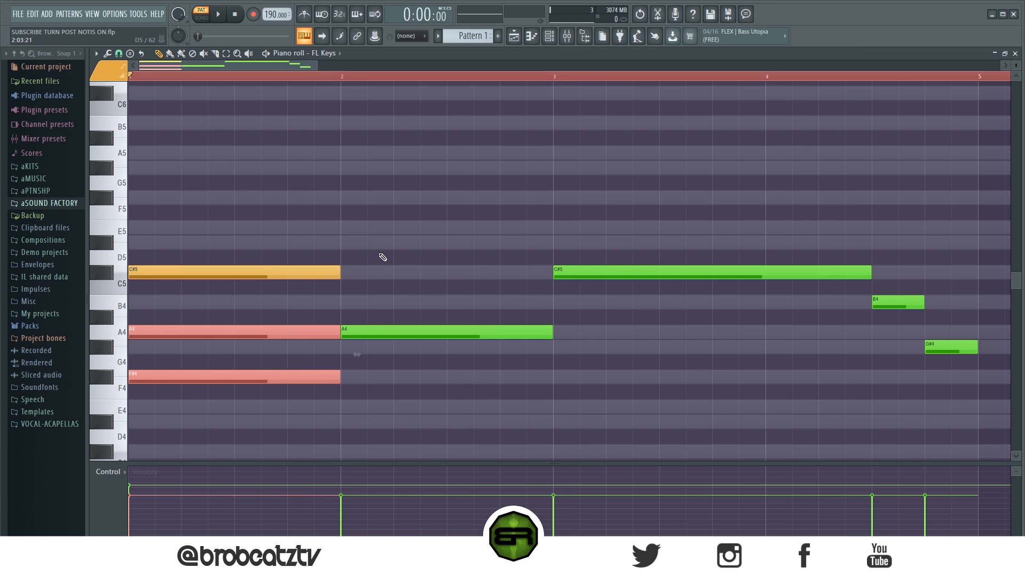
pyautogui.scroll(1, 383, 257)
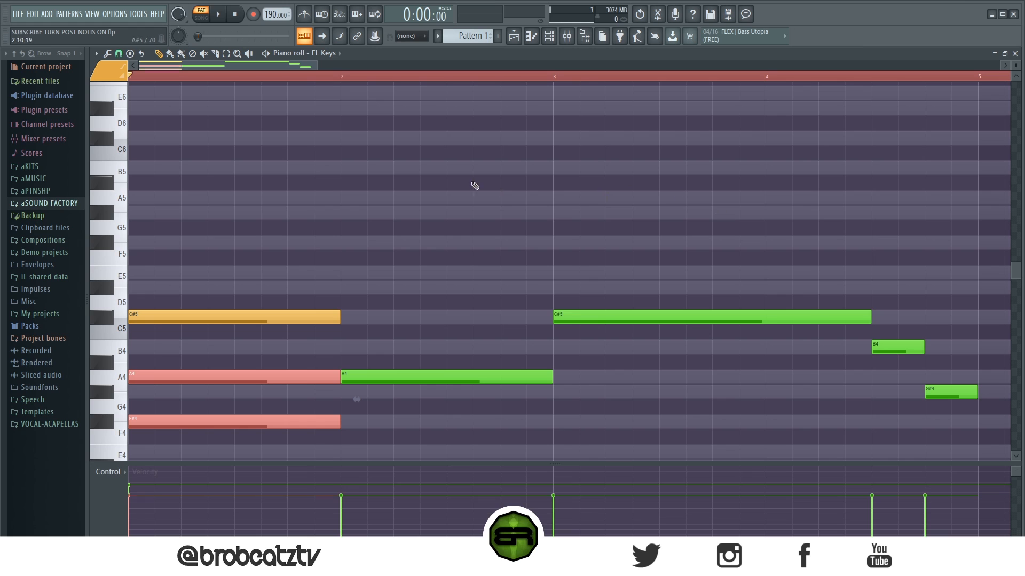
pyautogui.keyDown('ctrl'); pyautogui.click(472, 183); pyautogui.keyUp('ctrl')
# Copy the A4 and C#5 notes of the bar 1 chord one octave up and delete the copies.
pyautogui.scroll(-2, 331, 230)
pyautogui.moveTo(207, 194); pyautogui.dragTo(154, 288)
pyautogui.hotkey('ctrl', 'Up')
pyautogui.scroll(3, 468, 194)
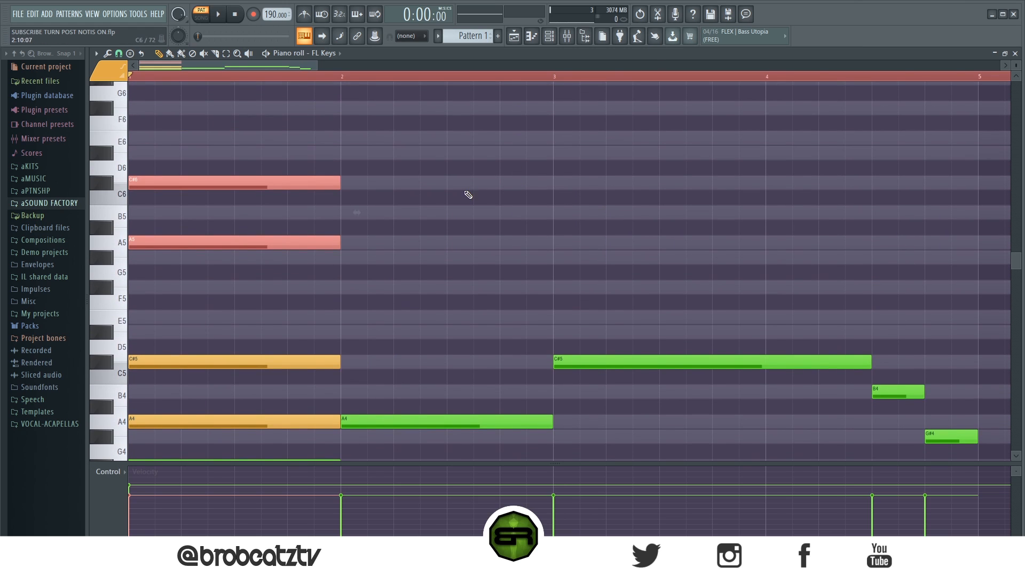
pyautogui.keyDown('ctrl'); pyautogui.click(338, 168); pyautogui.keyUp('ctrl')
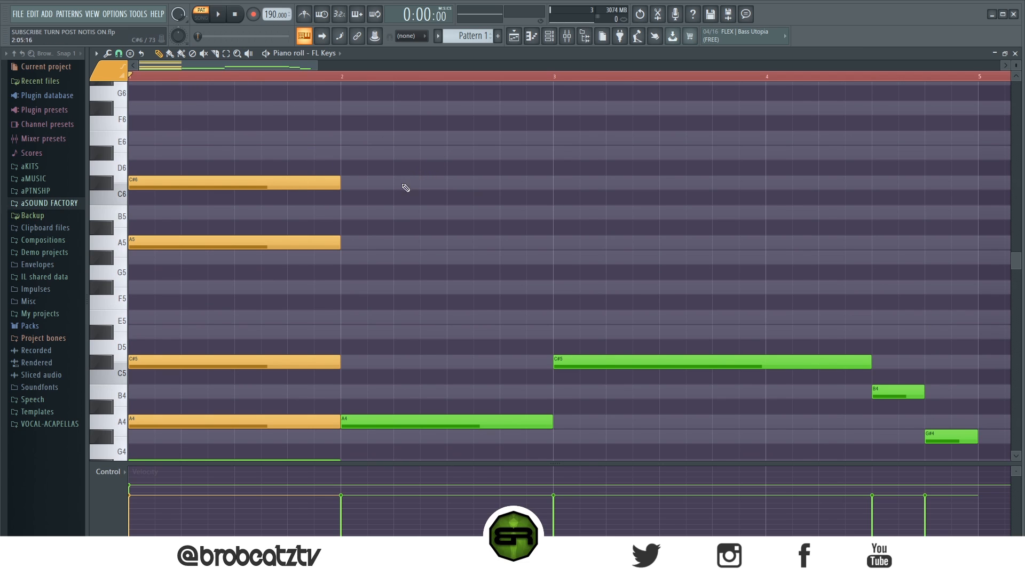
pyautogui.moveTo(410, 146); pyautogui.dragTo(160, 273)
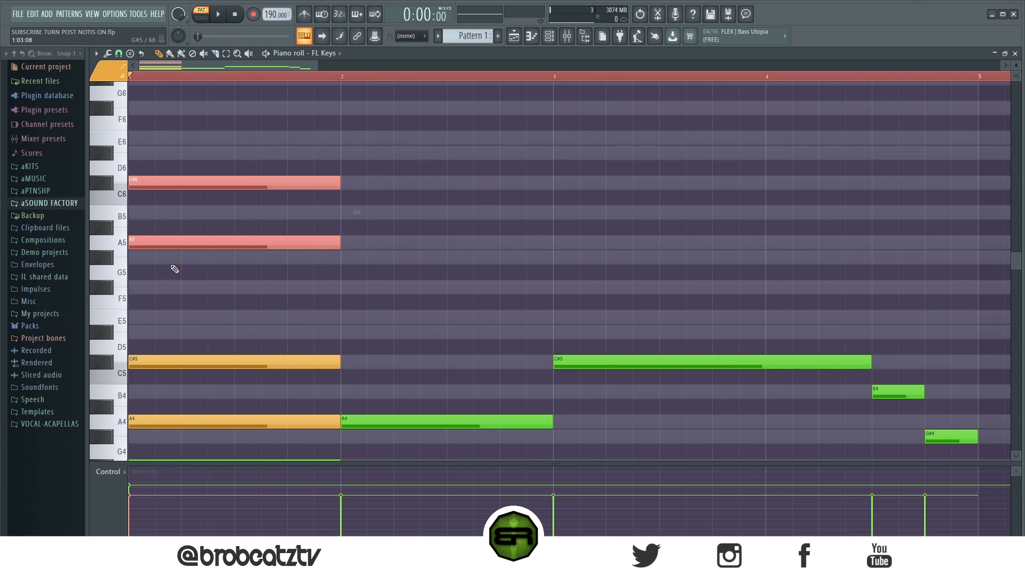
pyautogui.moveTo(396, 147); pyautogui.dragTo(190, 425)
pyautogui.press('Delete')
# Copy bar 1's F#4 and A4 notes one octave up to F#5 and A5, and delete the A4 in bar 1.
pyautogui.scroll(-3, 311, 255)
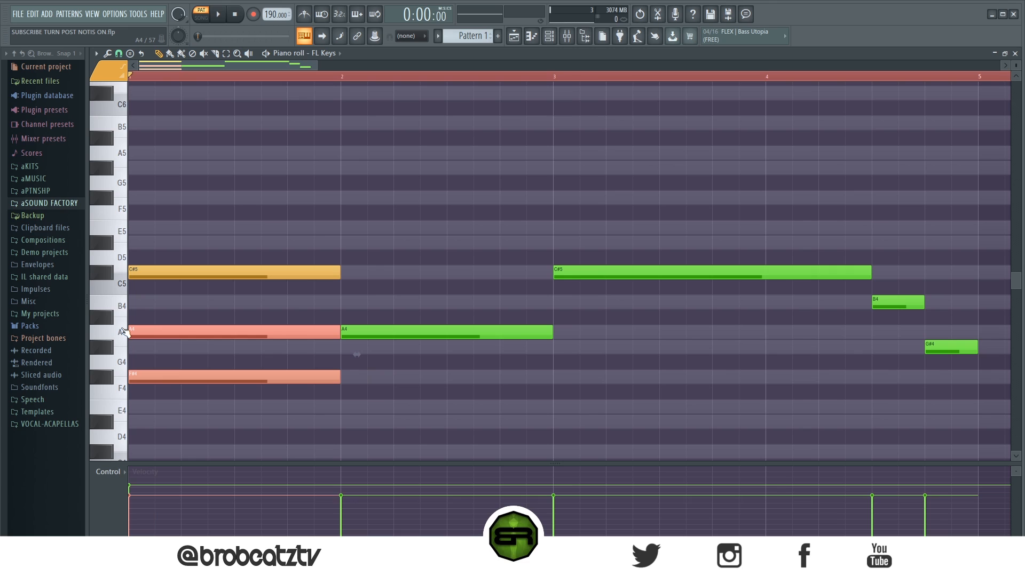
pyautogui.hotkey('ctrl', 'Up')
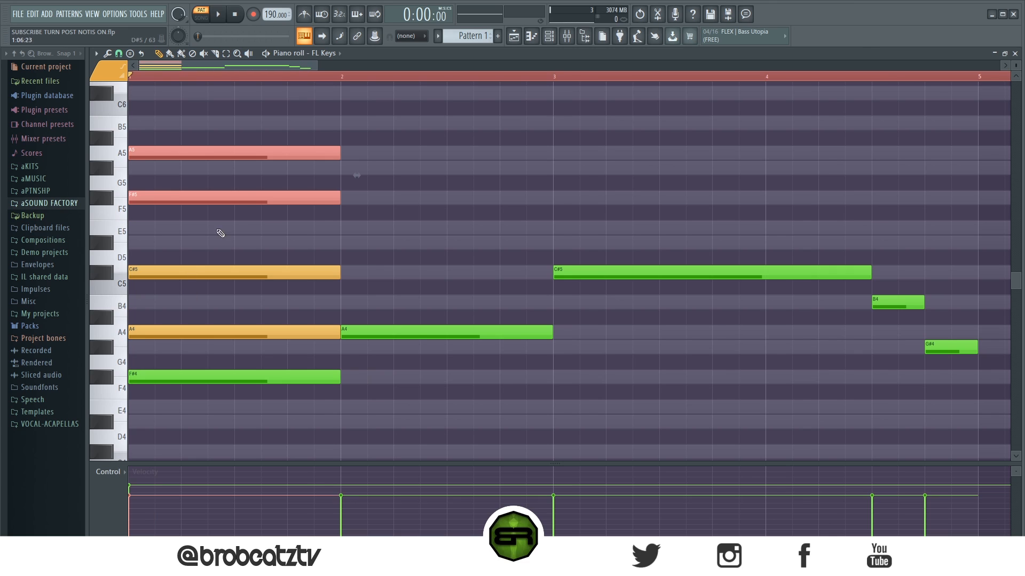
pyautogui.hotkey('ctrl', 'd')
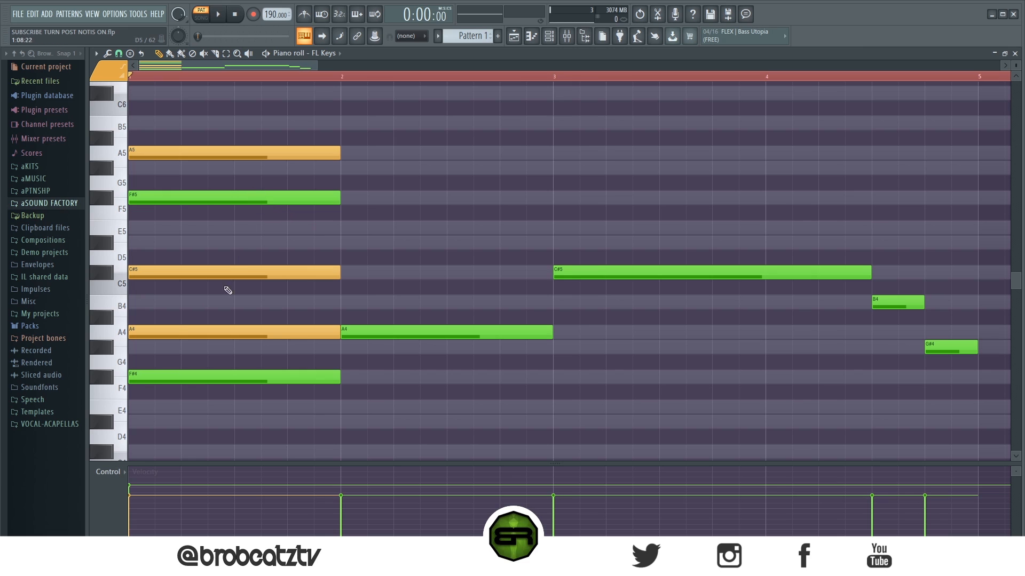
pyautogui.keyDown('ctrl'); pyautogui.click(419, 332); pyautogui.keyUp('ctrl')
pyautogui.rightClick(259, 337)
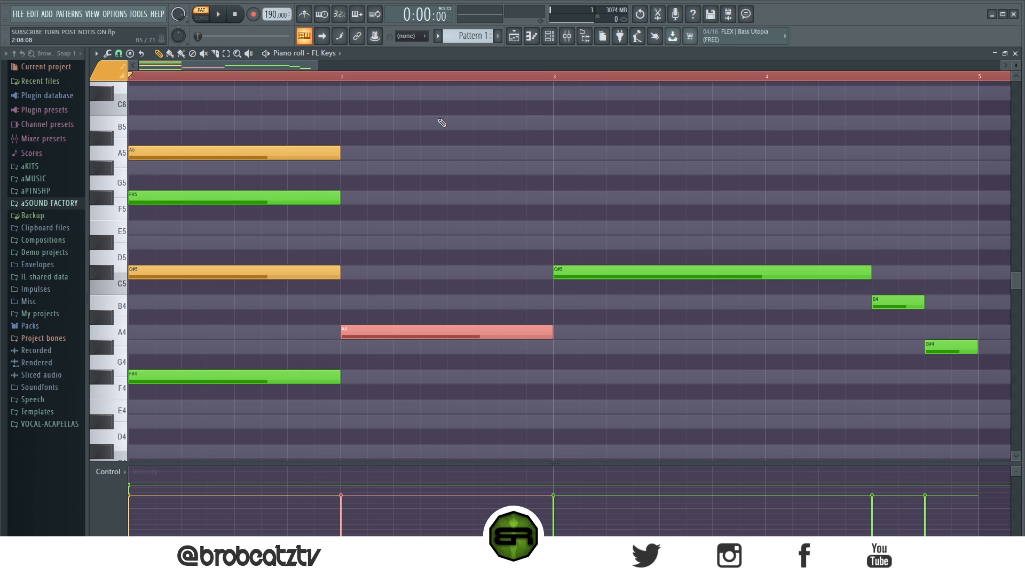
pyautogui.press('space')
pyautogui.press('space')
# Recolour F#5 to match the orange upper notes and stagger C#5, F#5 and A5 to start on beats 2, 3 and 4 of bar 1.
pyautogui.moveTo(257, 123); pyautogui.dragTo(185, 267)
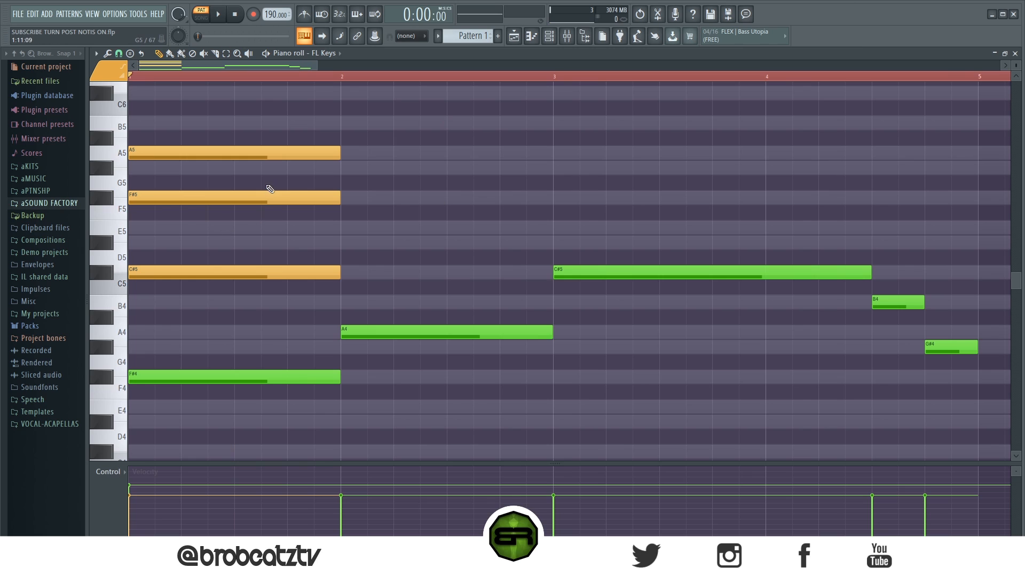
pyautogui.scroll(2, 437, 267)
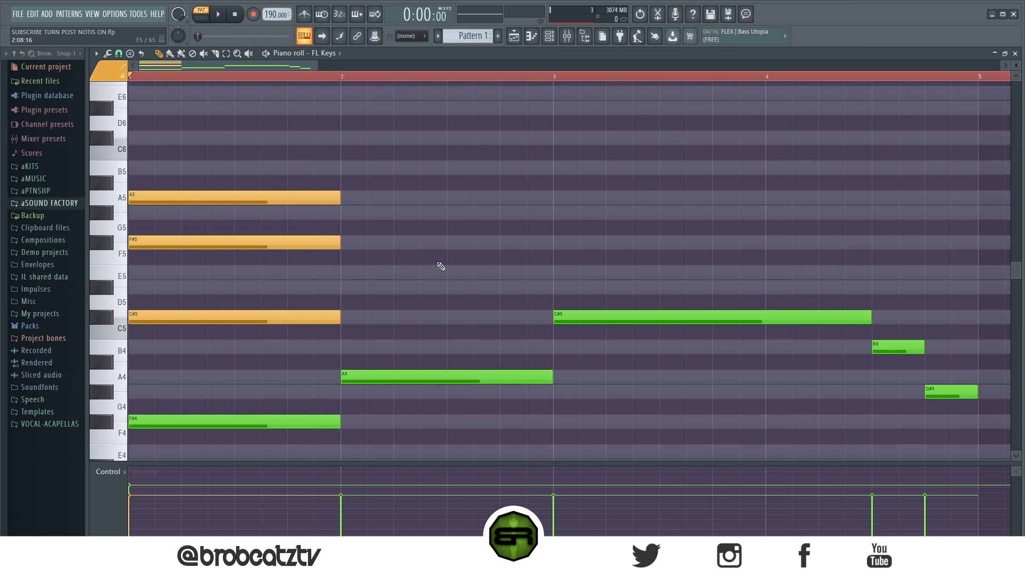
pyautogui.moveTo(209, 160); pyautogui.dragTo(200, 311)
pyautogui.keyDown('ctrl'); pyautogui.click(178, 379); pyautogui.keyUp('ctrl')
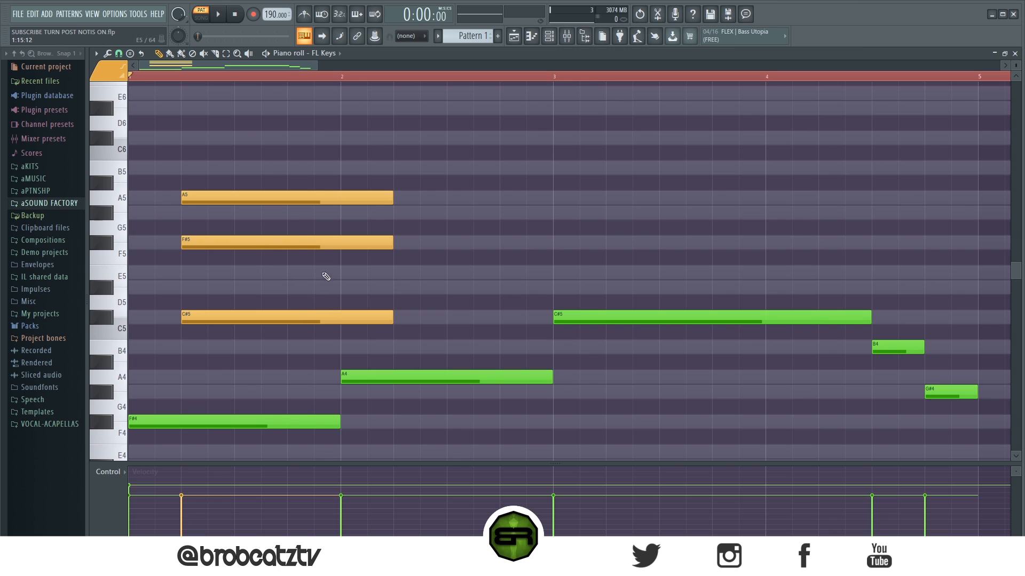
pyautogui.moveTo(195, 194); pyautogui.dragTo(301, 196)
pyautogui.moveTo(194, 249); pyautogui.dragTo(247, 243)
pyautogui.press('space')
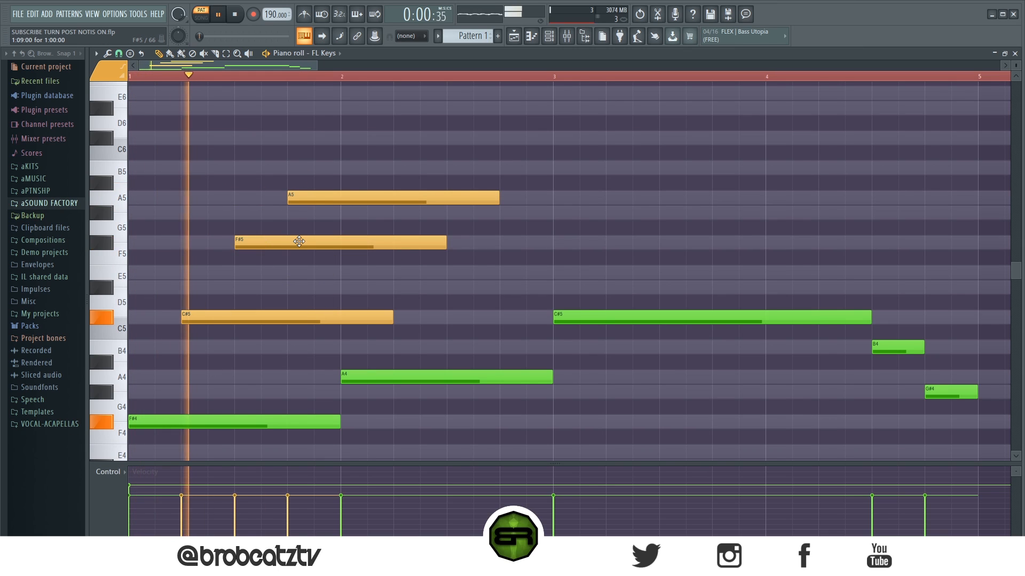
pyautogui.press('space')
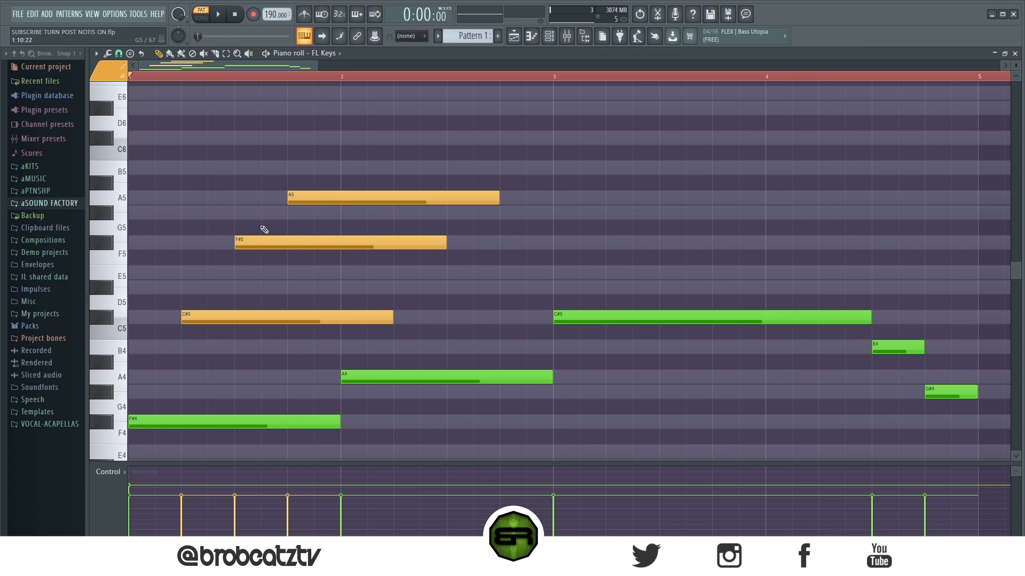
# Try starting the upper F#5 and A5 notes half a beat earlier and half a beat later, playing back the pattern.
pyautogui.moveTo(243, 162); pyautogui.dragTo(403, 282)
pyautogui.moveTo(325, 242); pyautogui.dragTo(298, 243)
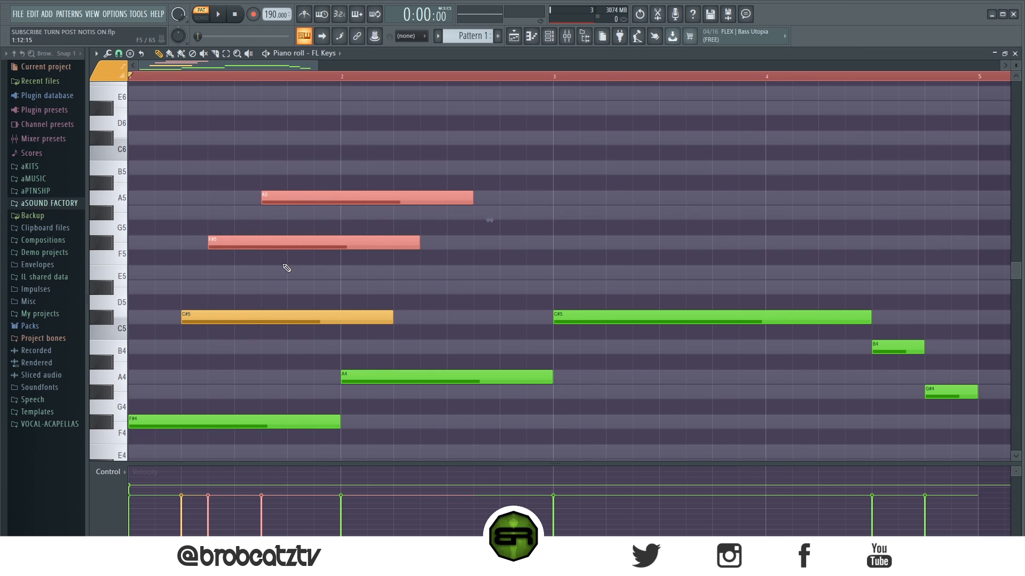
pyautogui.hotkey('ctrl', 'z')
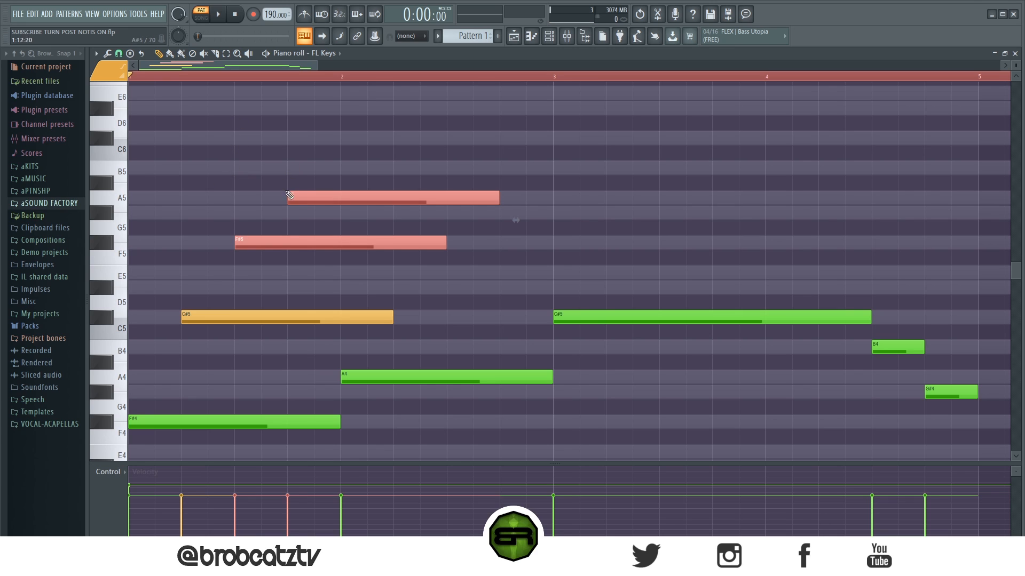
pyautogui.moveTo(305, 201); pyautogui.dragTo(331, 200)
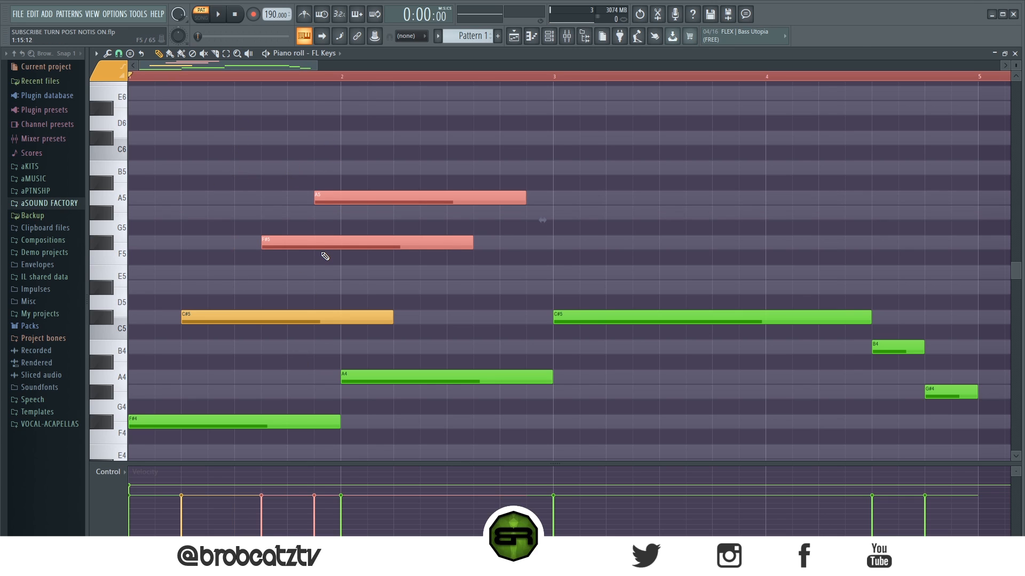
pyautogui.press('space')
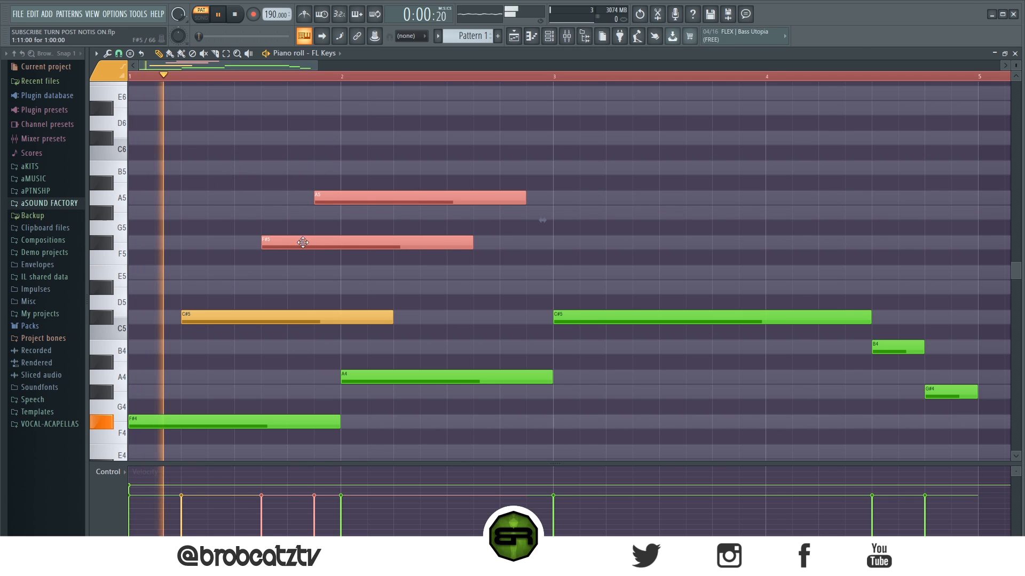
pyautogui.press('space')
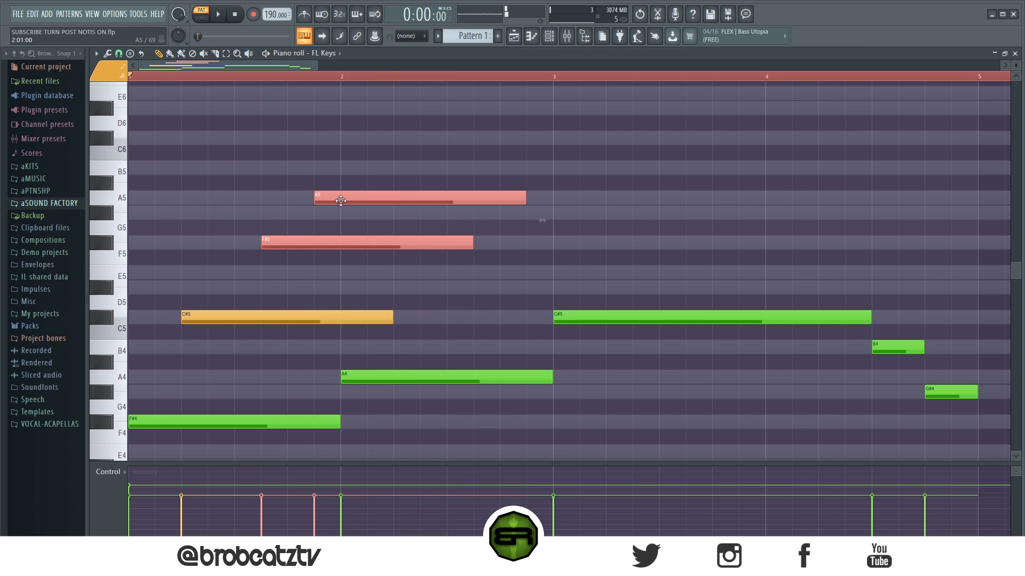
# Move the upper F#5 and A5 notes one beat earlier and play back the pattern.
pyautogui.moveTo(348, 200); pyautogui.dragTo(295, 210)
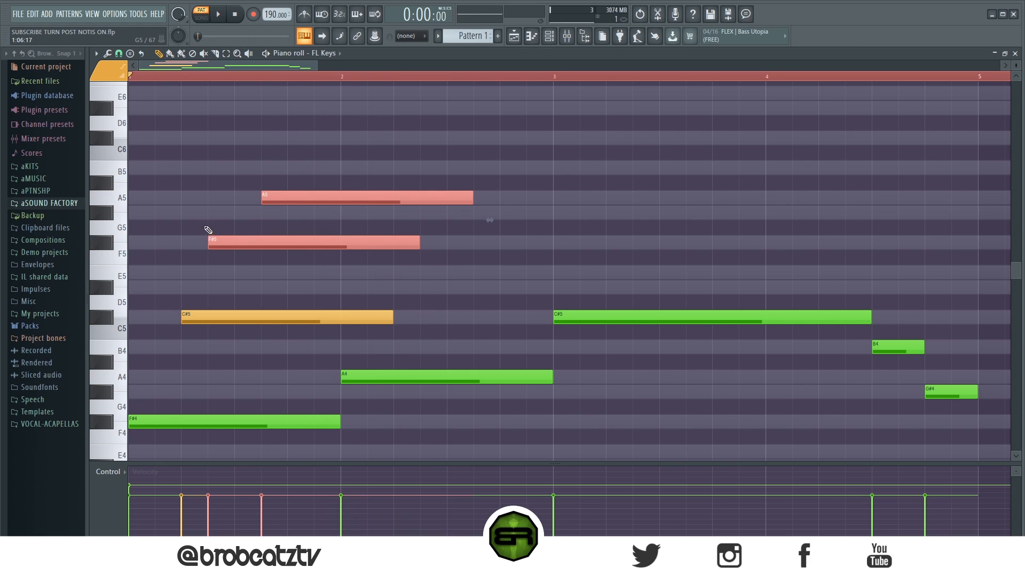
pyautogui.press('space')
pyautogui.keyDown('ctrl'); pyautogui.click(209, 187); pyautogui.keyUp('ctrl')
pyautogui.press('space')
# Shorten the upper C#5, F#5 and A5 notes together to about two and a half beats each.
pyautogui.moveTo(474, 161); pyautogui.dragTo(327, 346)
pyautogui.moveTo(391, 321); pyautogui.dragTo(313, 321)
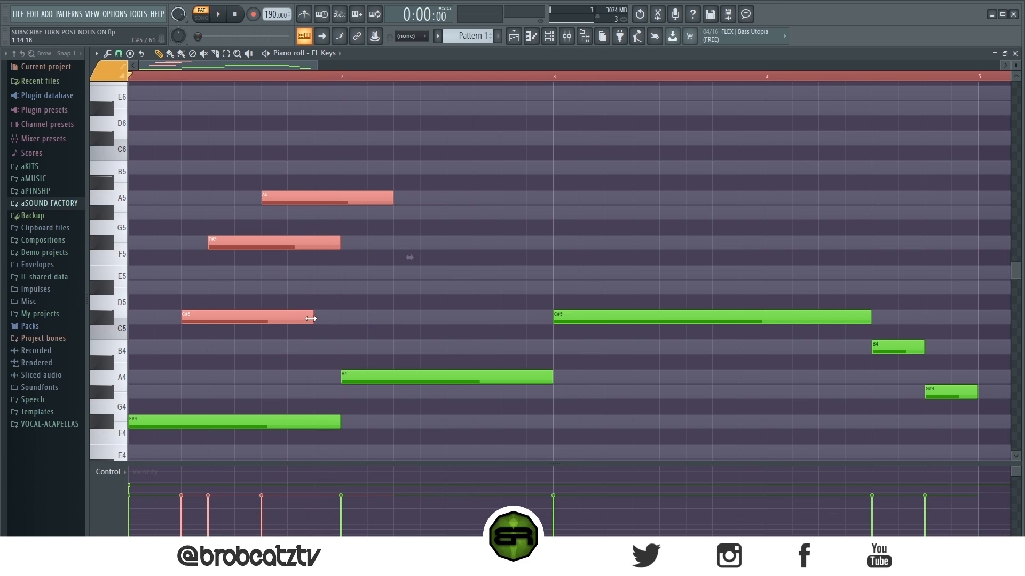
pyautogui.click(536, 292)
pyautogui.click(272, 197)
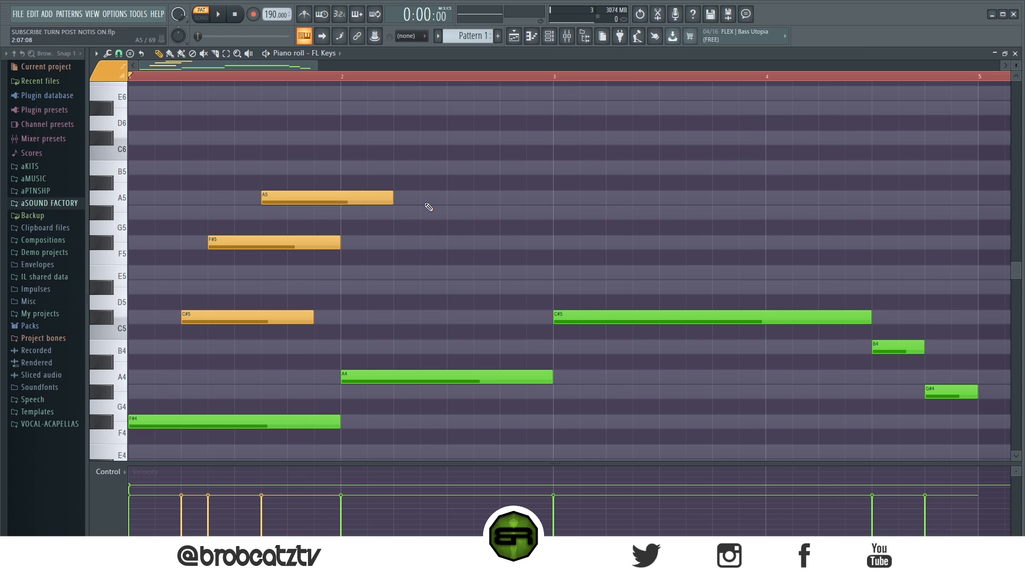
pyautogui.moveTo(331, 176); pyautogui.dragTo(229, 344)
pyautogui.click(213, 287)
pyautogui.click(221, 420)
pyautogui.moveTo(332, 163); pyautogui.dragTo(229, 329)
pyautogui.keyDown('ctrl'); pyautogui.click(544, 220); pyautogui.keyUp('ctrl')
pyautogui.moveTo(190, 236); pyautogui.dragTo(414, 261)
# Place A5, C#6 and E6 notes of the same length as the bar 1 A5, half a beat apart from beat 2 of bar 2.
pyautogui.click(327, 199)
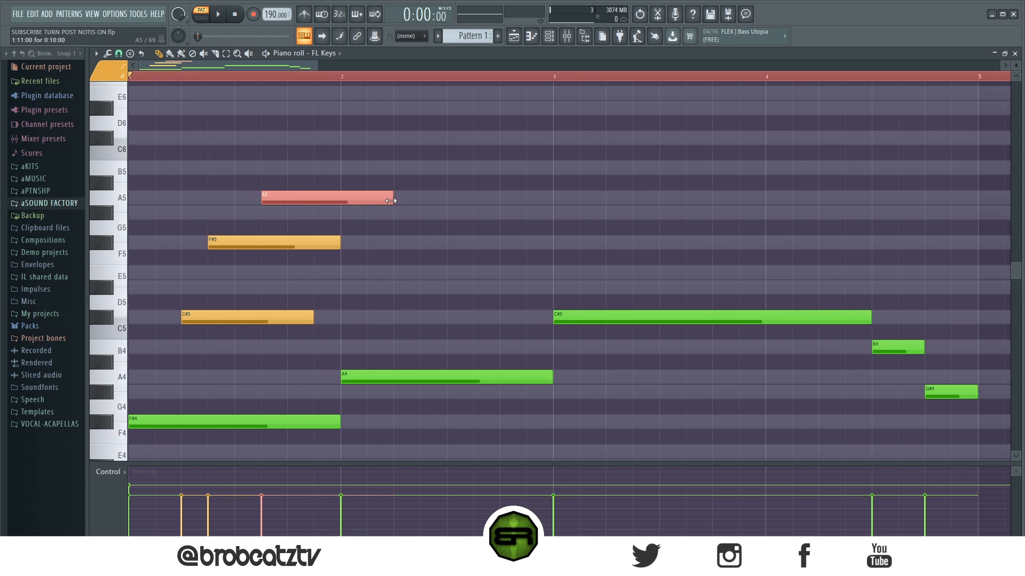
pyautogui.click(410, 196)
pyautogui.click(424, 140)
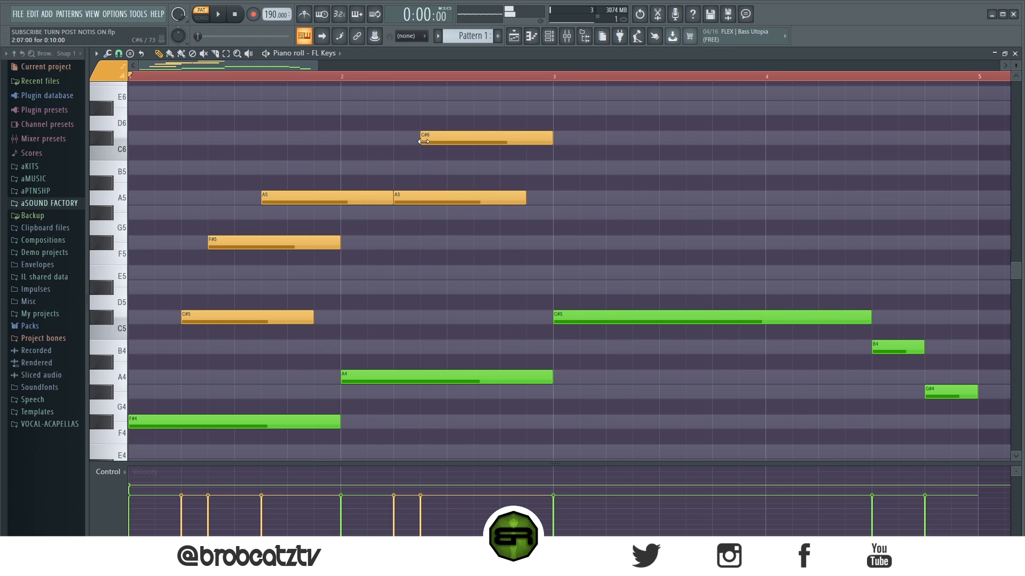
pyautogui.click(454, 97)
# Place equally long E6, G#6 and B6 notes starting on beats 2, 3 and 4 of bar 3.
pyautogui.scroll(3, 549, 146)
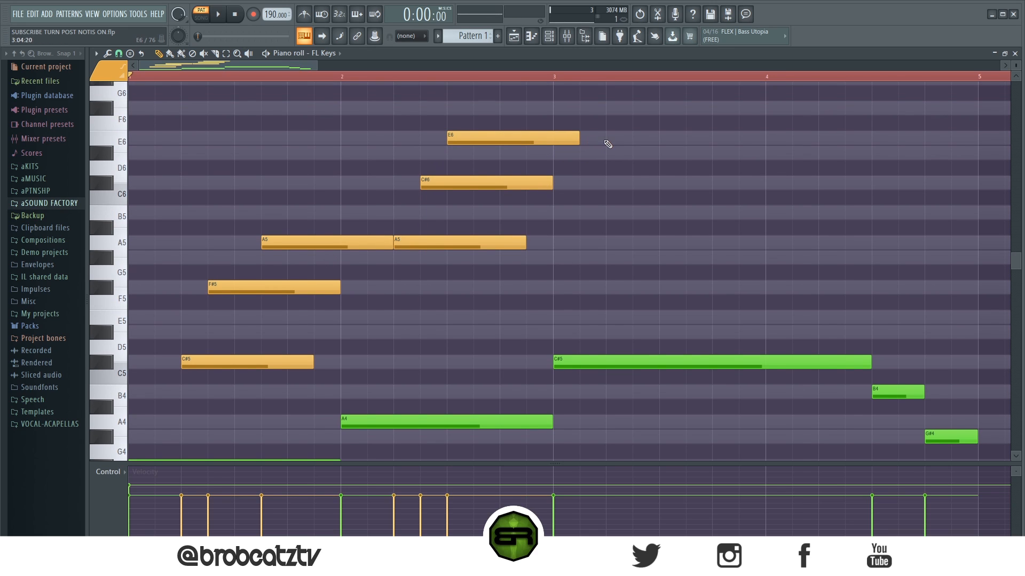
pyautogui.click(607, 140)
pyautogui.scroll(6, 619, 147)
pyautogui.click(660, 170)
pyautogui.click(713, 125)
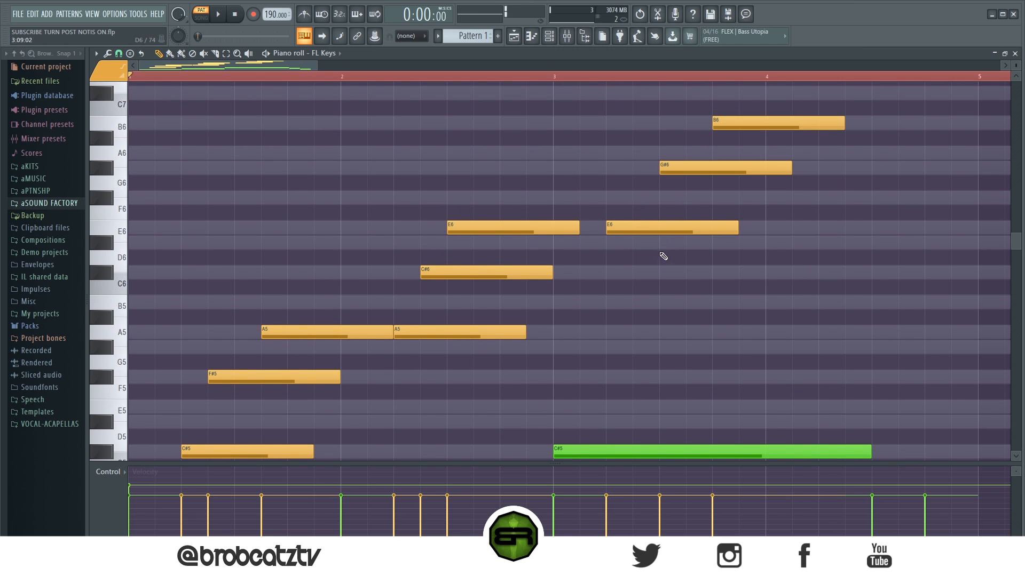
# Clear the upper notes of bars 2 and 3, and place F#5, A5 and C6 half a beat apart from beat 2 of bar 2.
pyautogui.rightClick(770, 128)
pyautogui.scroll(-1, 435, 332)
pyautogui.click(396, 332)
pyautogui.click(422, 288)
pyautogui.click(450, 243)
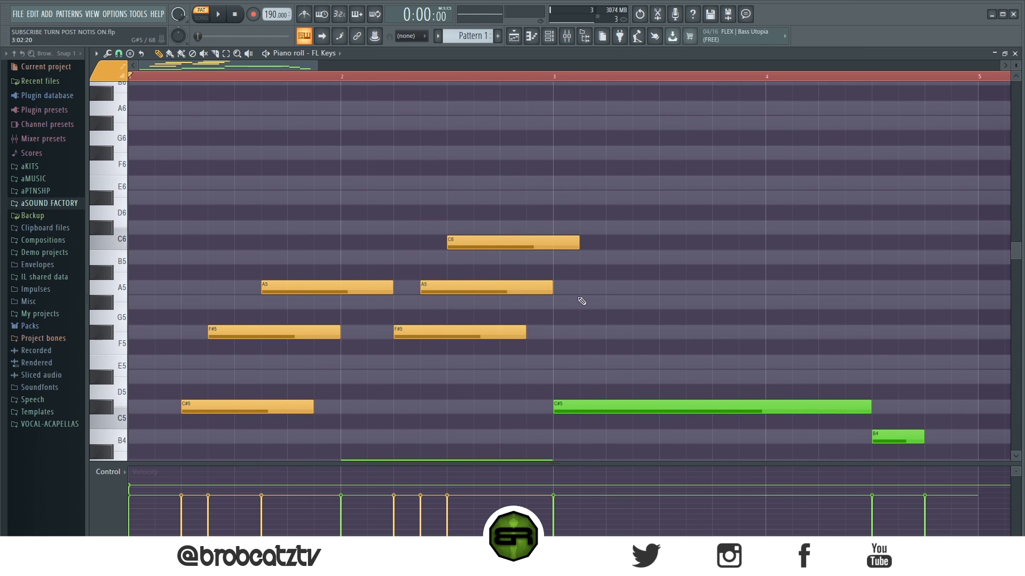
# Place equally long A5, C#6 and E6 notes starting on beats 2 and 3 of bar 3 and beat 1 of bar 4.
pyautogui.click(607, 289)
pyautogui.click(665, 230)
pyautogui.click(768, 183)
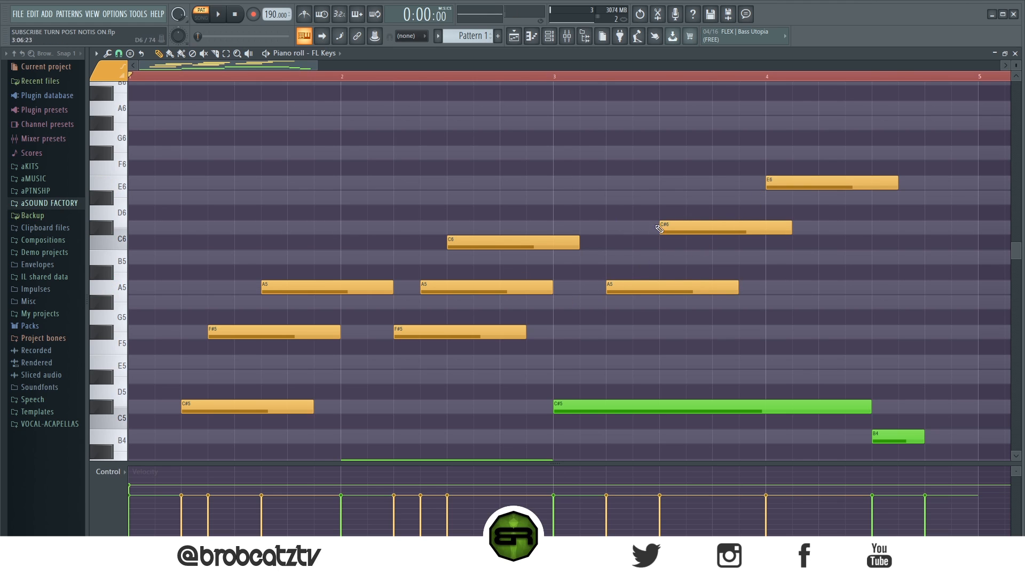
# Delete the six upper notes that start after bar 1, keeping the bar 1 C#5, F#5 and A5.
pyautogui.scroll(-1, 469, 334)
pyautogui.moveTo(221, 246); pyautogui.dragTo(331, 371)
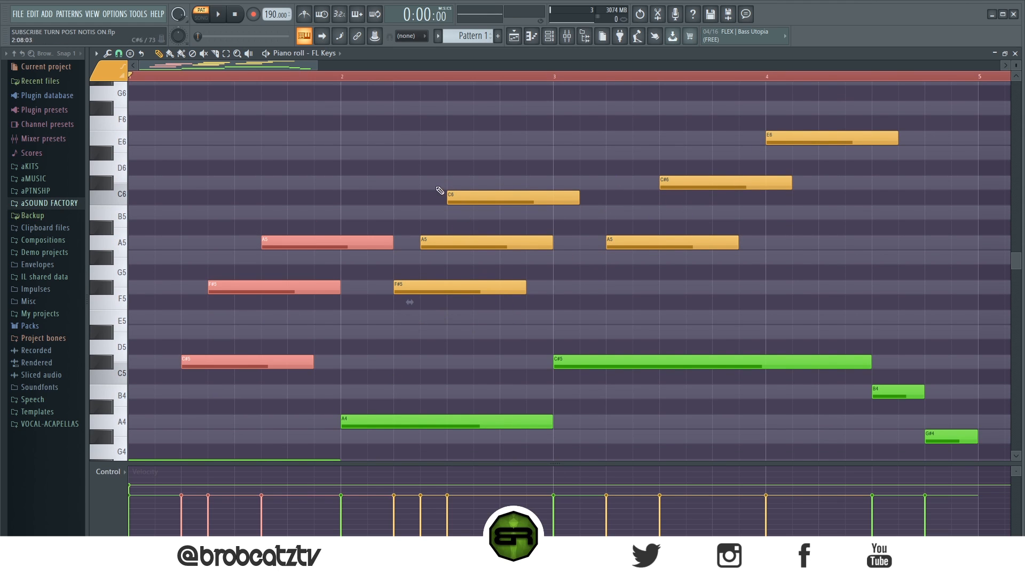
pyautogui.moveTo(437, 209); pyautogui.dragTo(582, 299)
pyautogui.moveTo(650, 164); pyautogui.dragTo(807, 273)
pyautogui.rightClick(827, 138)
pyautogui.rightClick(725, 187)
pyautogui.rightClick(675, 243)
pyautogui.rightClick(516, 197)
pyautogui.rightClick(500, 243)
pyautogui.rightClick(470, 288)
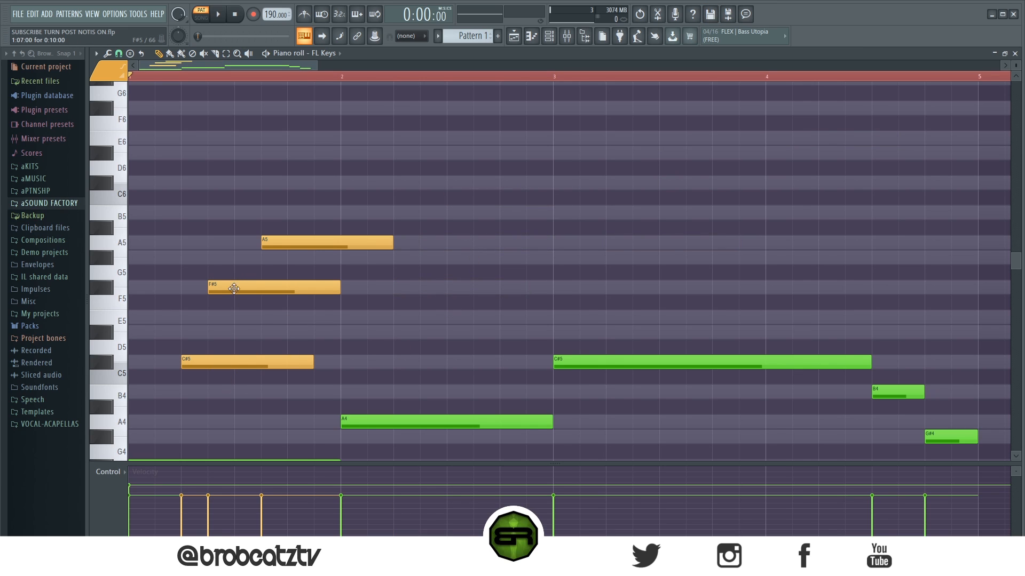
# Place F#5, A5 and C#6 notes in bar 2, starting on beats 2, 2.5 and 3.5, and play back the pattern.
pyautogui.keyDown('ctrl'); pyautogui.moveTo(216, 350); pyautogui.dragTo(384, 243); pyautogui.keyUp('ctrl')
pyautogui.rightClick(419, 330)
pyautogui.click(393, 287)
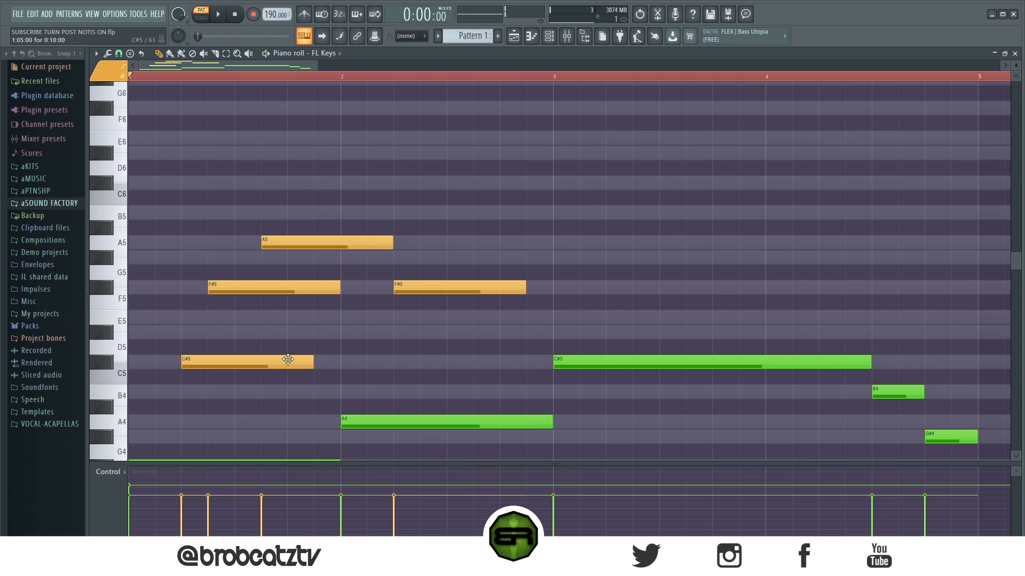
pyautogui.rightClick(408, 288)
pyautogui.keyDown('ctrl'); pyautogui.moveTo(390, 213); pyautogui.dragTo(212, 357); pyautogui.keyUp('ctrl')
pyautogui.keyDown('ctrl'); pyautogui.moveTo(346, 206); pyautogui.dragTo(230, 369); pyautogui.keyUp('ctrl')
pyautogui.keyDown('shift'); pyautogui.moveTo(225, 360); pyautogui.dragTo(427, 280); pyautogui.keyUp('shift')
pyautogui.keyDown('ctrl'); pyautogui.click(436, 273); pyautogui.keyUp('ctrl')
pyautogui.moveTo(449, 213); pyautogui.dragTo(423, 243)
pyautogui.moveTo(495, 170)
pyautogui.mouseDown()
pyautogui.moveTo(490, 201)
pyautogui.moveTo(504, 217)
pyautogui.moveTo(485, 202)
pyautogui.moveTo(485, 214)
pyautogui.moveTo(483, 168)
pyautogui.moveTo(484, 182)
pyautogui.mouseUp()
pyautogui.press('space')
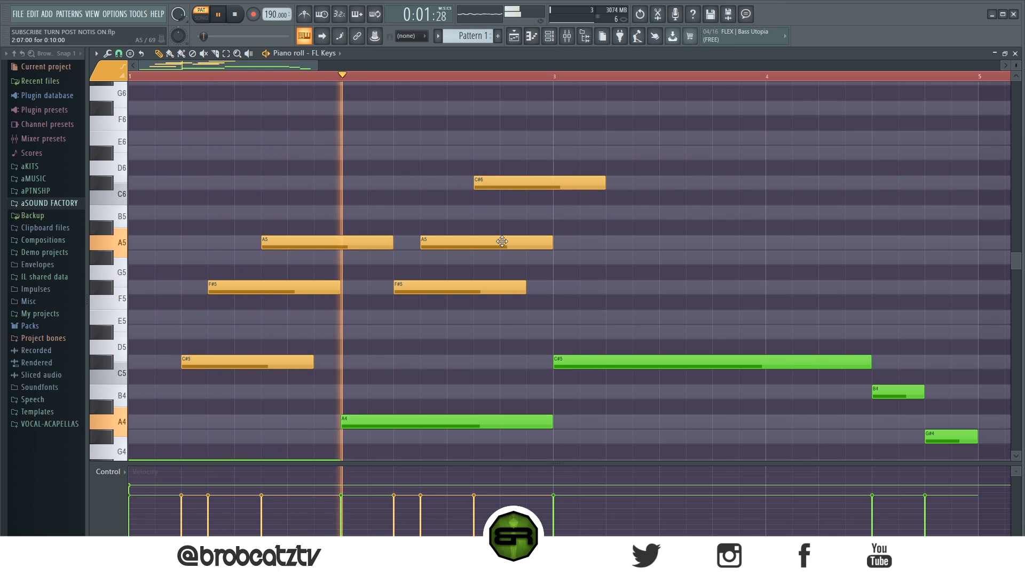
pyautogui.press('space')
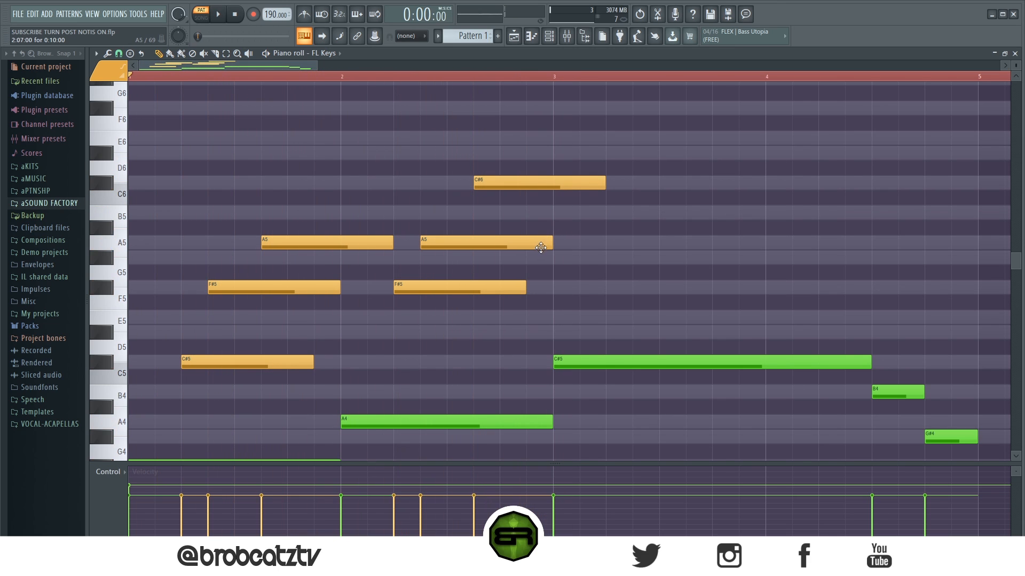
pyautogui.moveTo(445, 136); pyautogui.dragTo(497, 289)
pyautogui.keyDown('ctrl'); pyautogui.click(452, 394); pyautogui.keyUp('ctrl')
pyautogui.scroll(-1, 431, 367)
pyautogui.moveTo(302, 160); pyautogui.dragTo(228, 337)
pyautogui.keyDown('ctrl'); pyautogui.click(253, 343); pyautogui.keyUp('ctrl')
pyautogui.moveTo(306, 176); pyautogui.dragTo(231, 357)
pyautogui.keyDown('ctrl'); pyautogui.click(291, 390); pyautogui.keyUp('ctrl')
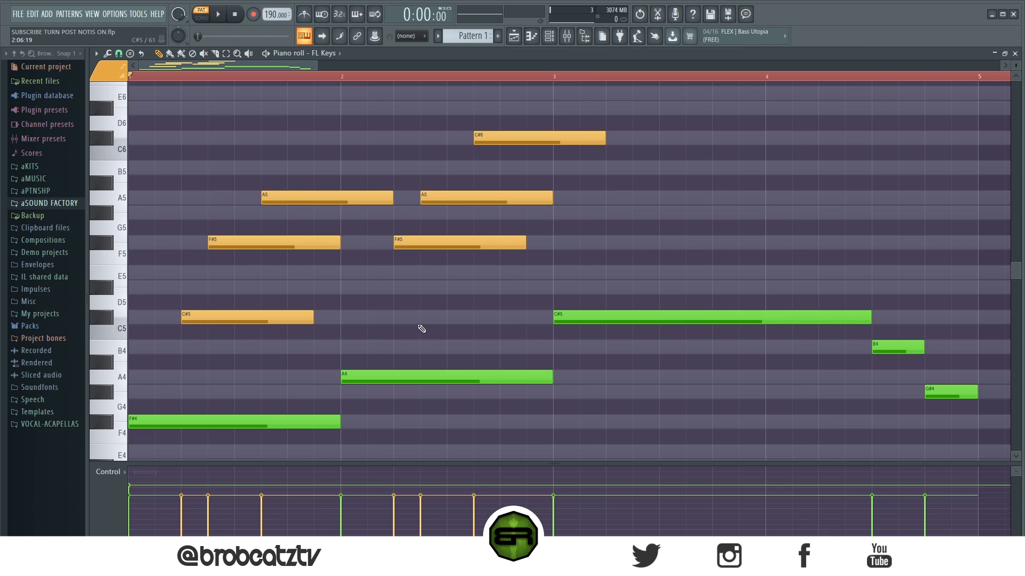
# Try the six upper notes one octave lower, and return them to their original octave.
pyautogui.moveTo(560, 101); pyautogui.dragTo(244, 334)
pyautogui.hotkey('ctrl', 'Down')
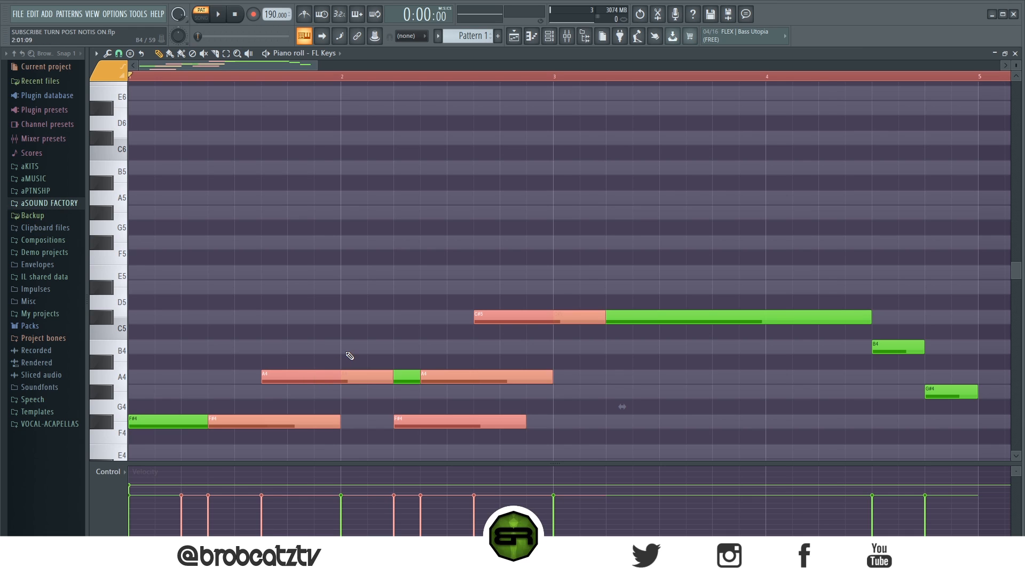
pyautogui.hotkey('ctrl', 'Up')
pyautogui.click(464, 294)
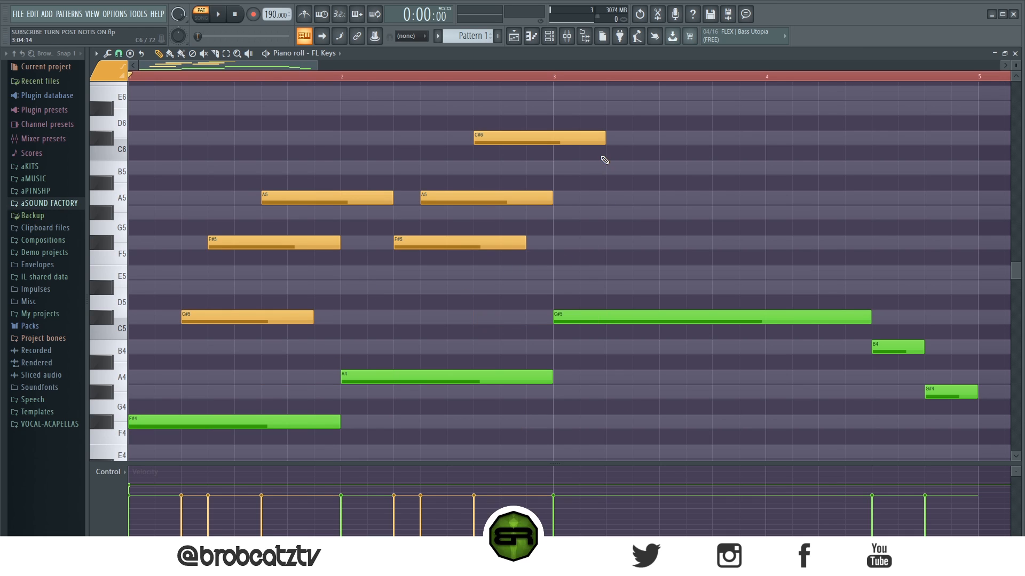
# Copy the bar 2 F#5, A5 and C#6 group to beat 2 of bar 3, three semitones higher as A5, C6 and E6.
pyautogui.scroll(2, 663, 210)
pyautogui.moveTo(660, 219); pyautogui.dragTo(790, 433)
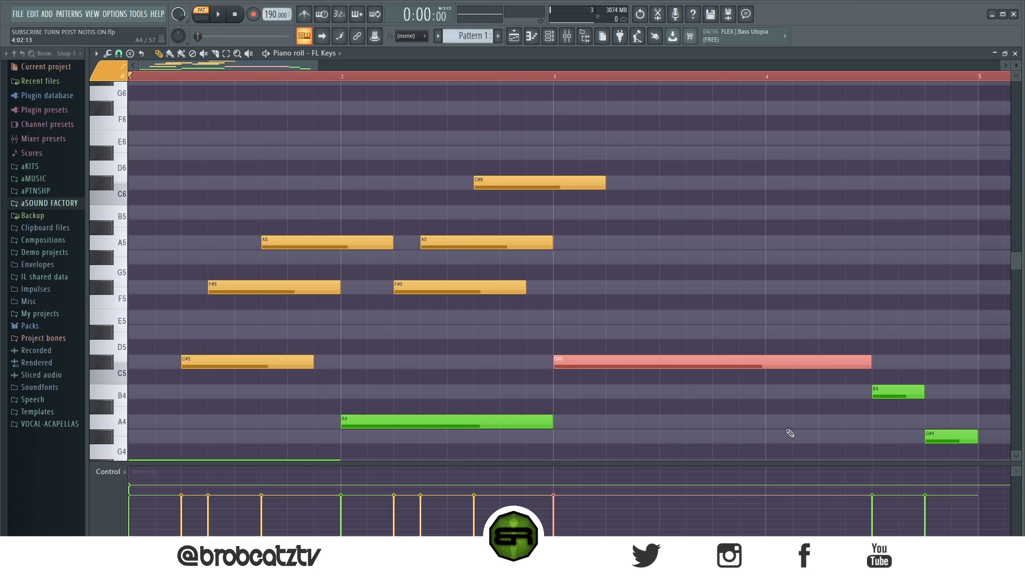
pyautogui.moveTo(296, 70); pyautogui.dragTo(330, 71)
pyautogui.scroll(-2, 614, 172)
pyautogui.rightClick(585, 156)
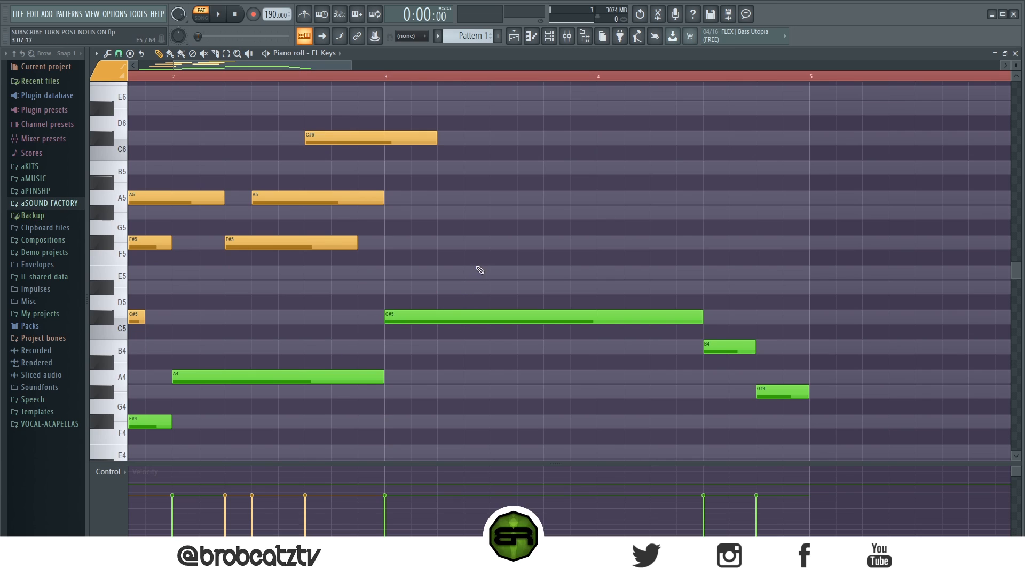
pyautogui.scroll(1, 481, 270)
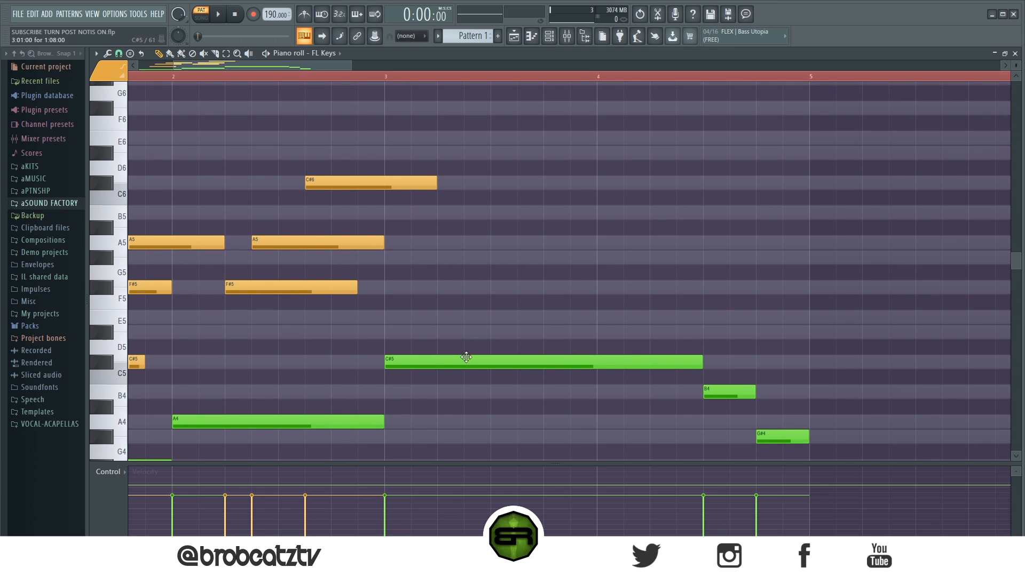
pyautogui.scroll(1, 454, 350)
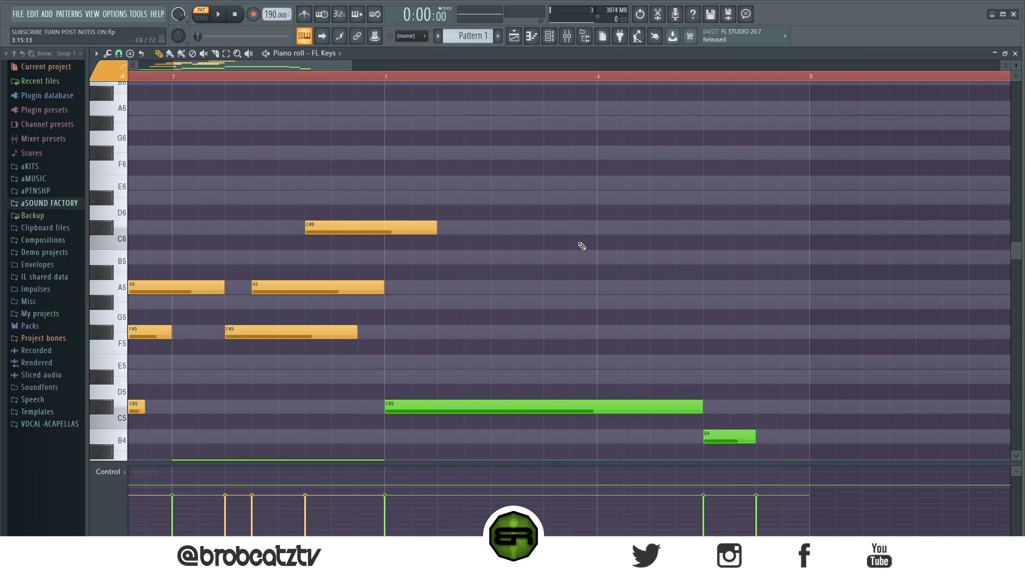
pyautogui.keyDown('ctrl'); pyautogui.moveTo(426, 196); pyautogui.dragTo(305, 339); pyautogui.keyUp('ctrl')
pyautogui.keyDown('ctrl'); pyautogui.click(358, 243); pyautogui.keyUp('ctrl')
pyautogui.moveTo(397, 191); pyautogui.dragTo(277, 345)
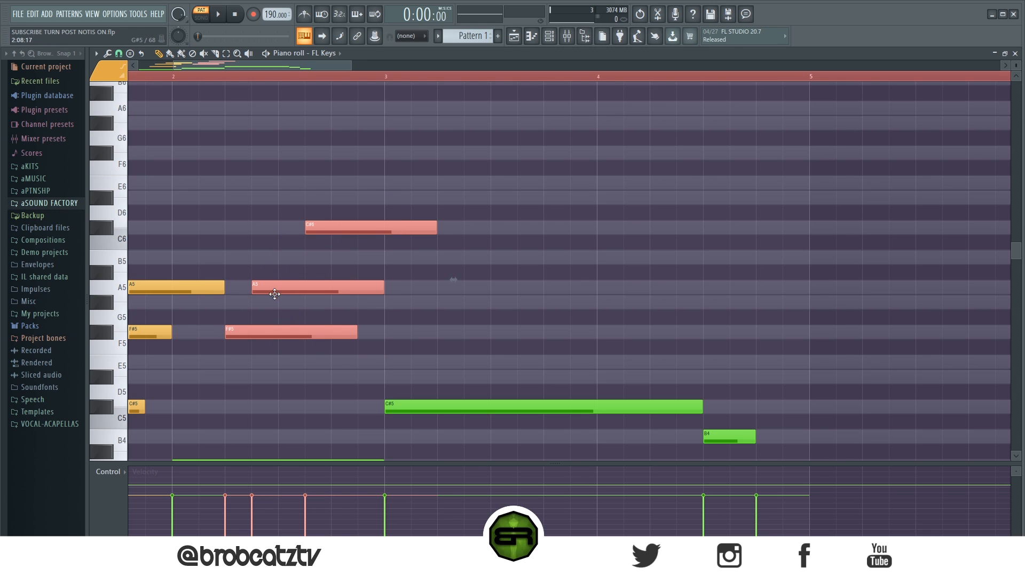
pyautogui.hotkey('ctrl', 'b')
pyautogui.moveTo(397, 345); pyautogui.dragTo(478, 269)
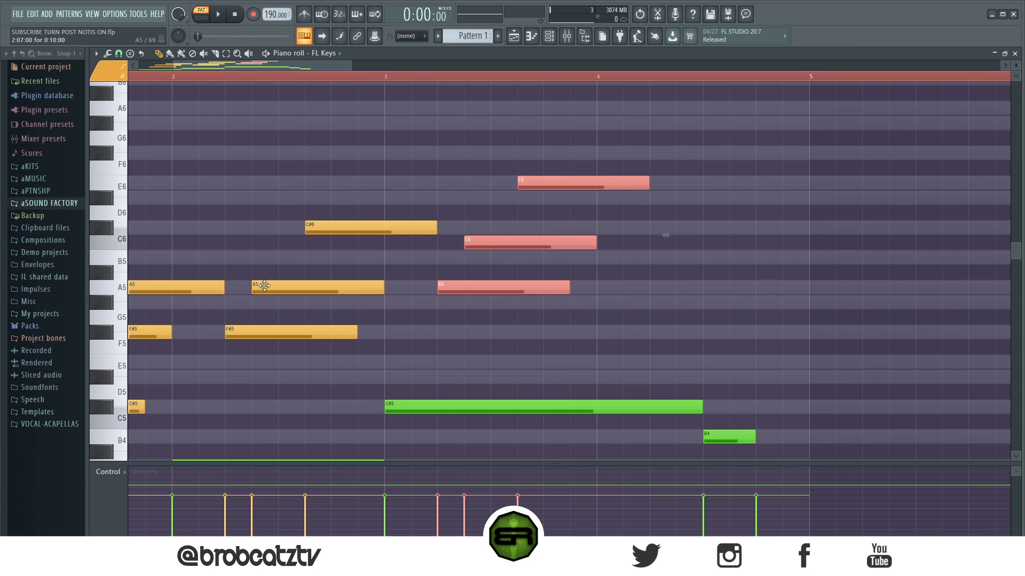
# Raise the copied C6 in bar 3 to C#6, keep the top note on E6, and play back the pattern.
pyautogui.hotkey('ctrl', 'd')
pyautogui.moveTo(494, 243); pyautogui.dragTo(496, 227)
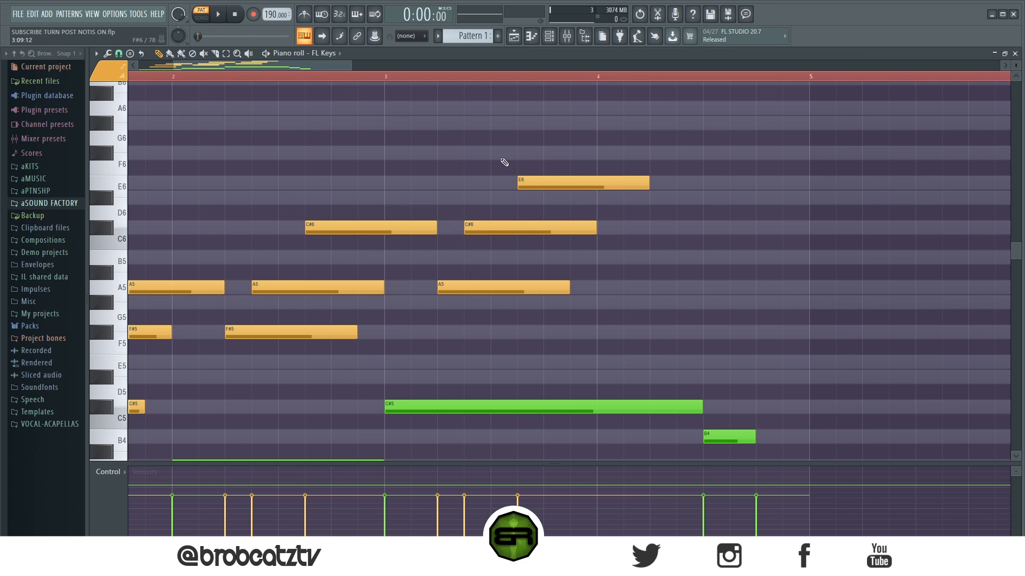
pyautogui.moveTo(549, 185); pyautogui.dragTo(549, 201)
pyautogui.moveTo(550, 201); pyautogui.dragTo(541, 185)
pyautogui.press('space')
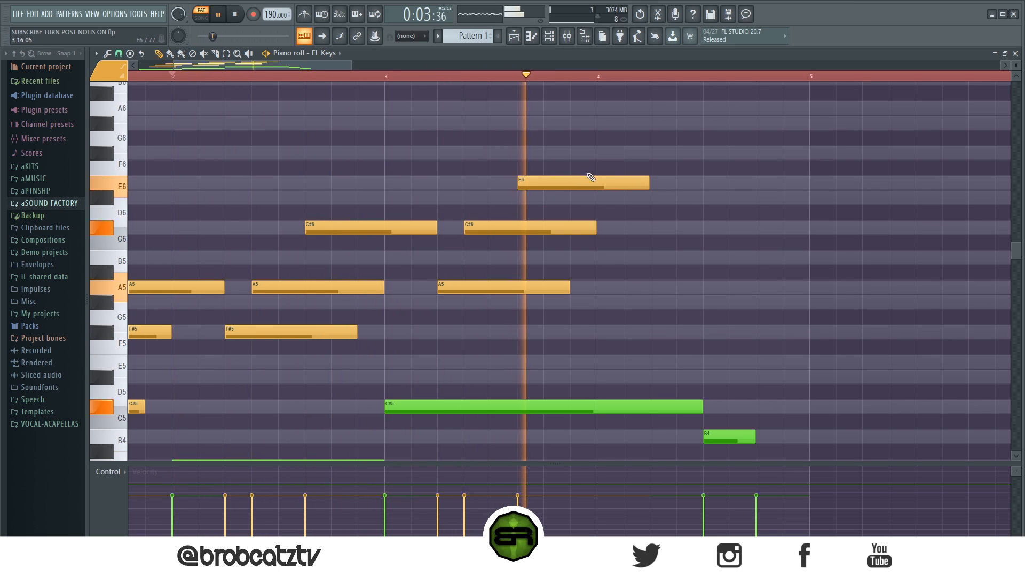
pyautogui.press('space')
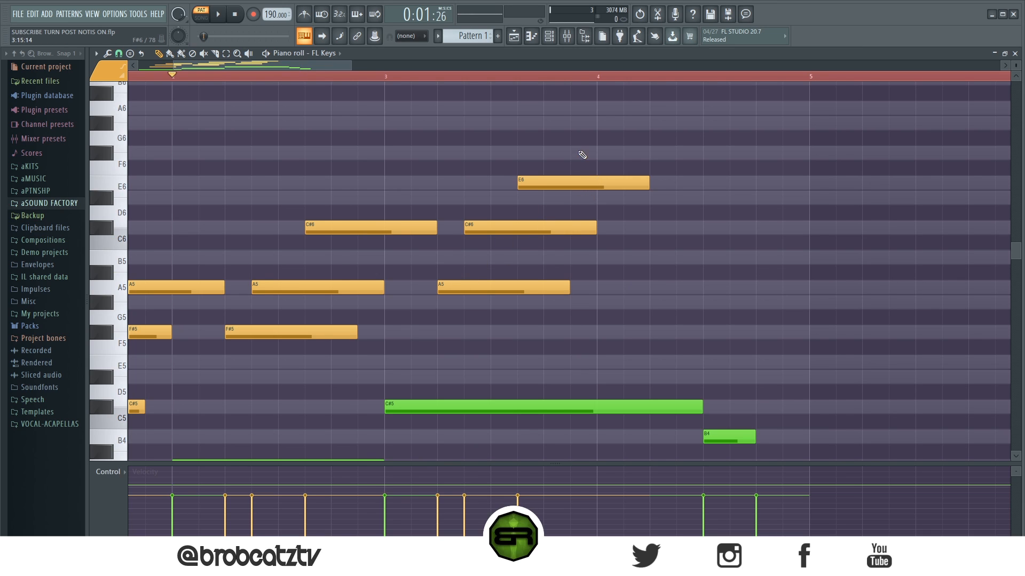
# Try the bar 3 E6 as D#6 with playback from beat 2 of bar 3, and undo the pitch change.
pyautogui.moveTo(567, 182); pyautogui.dragTo(566, 197)
pyautogui.press('space')
pyautogui.click(442, 77)
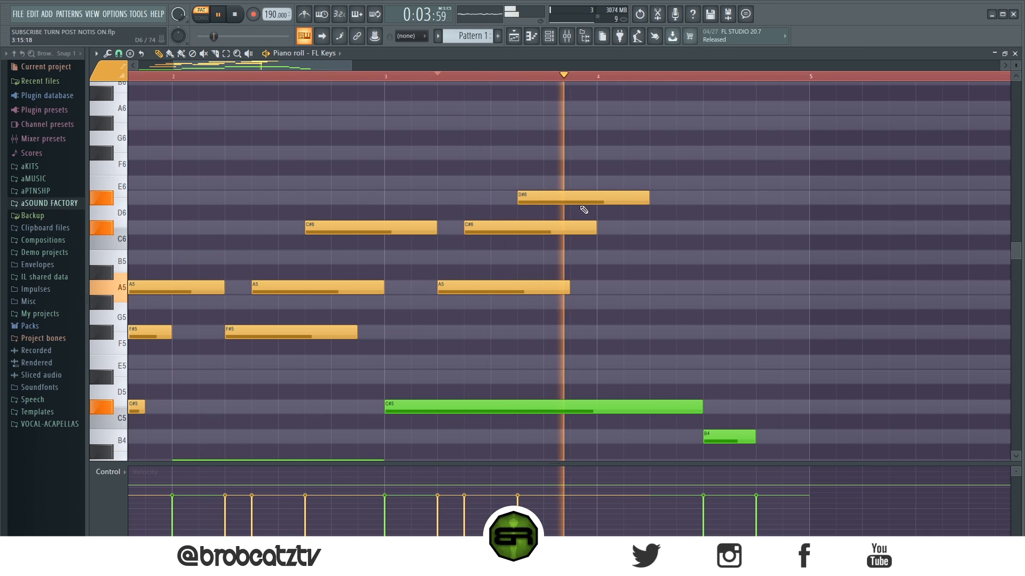
pyautogui.press('space')
pyautogui.hotkey('ctrl', 'z')
# Lower the bar 3 A5 to G#5 and play back from the start of bar 2.
pyautogui.moveTo(457, 290); pyautogui.dragTo(449, 304)
pyautogui.click(173, 77)
pyautogui.press('space')
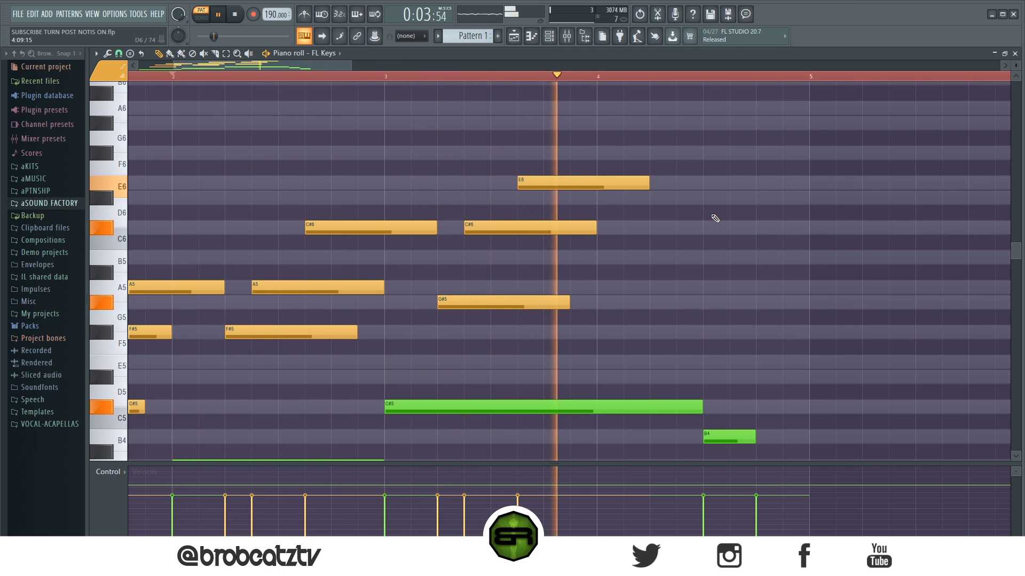
pyautogui.press('space')
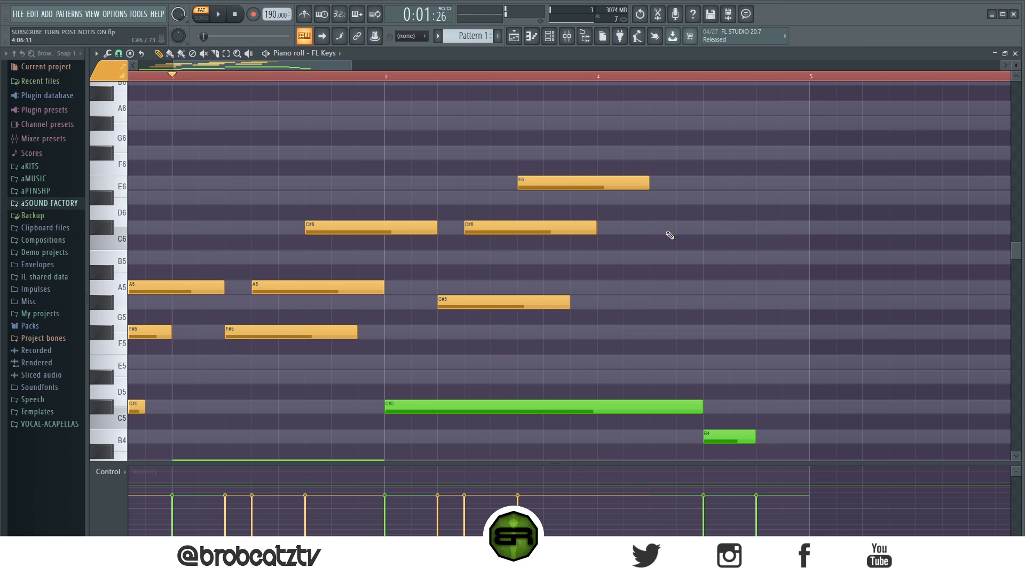
# Delete the bar 3 G#5, C#6 and E6 notes.
pyautogui.rightClick(499, 302)
pyautogui.rightClick(515, 227)
pyautogui.rightClick(529, 183)
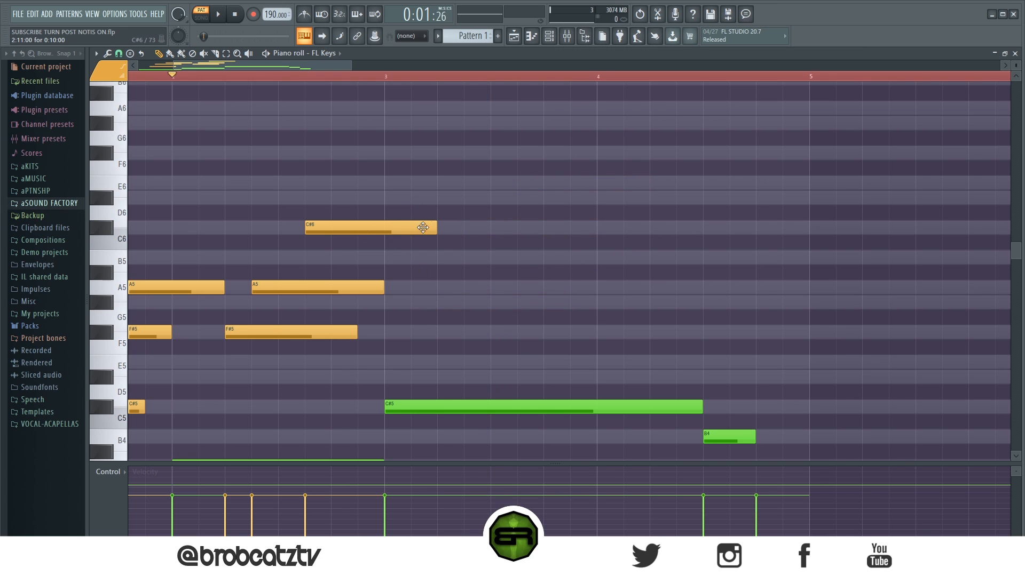
# Stack C#6, E6 and G#6 notes on beat 2 of bar 3, and lower the G#6 one octave to G#5.
pyautogui.moveTo(392, 226); pyautogui.dragTo(446, 226)
pyautogui.click(439, 183)
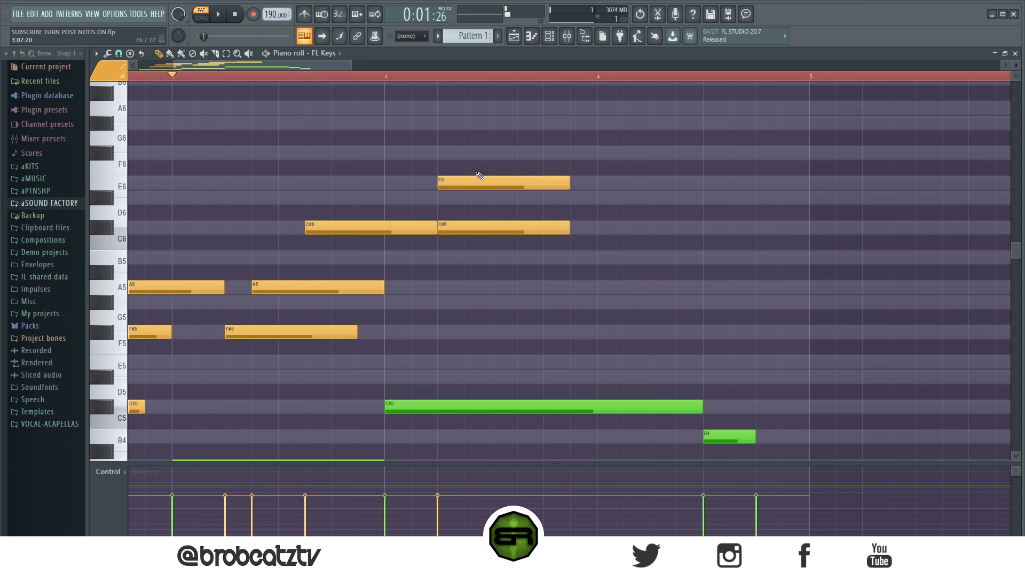
pyautogui.click(446, 124)
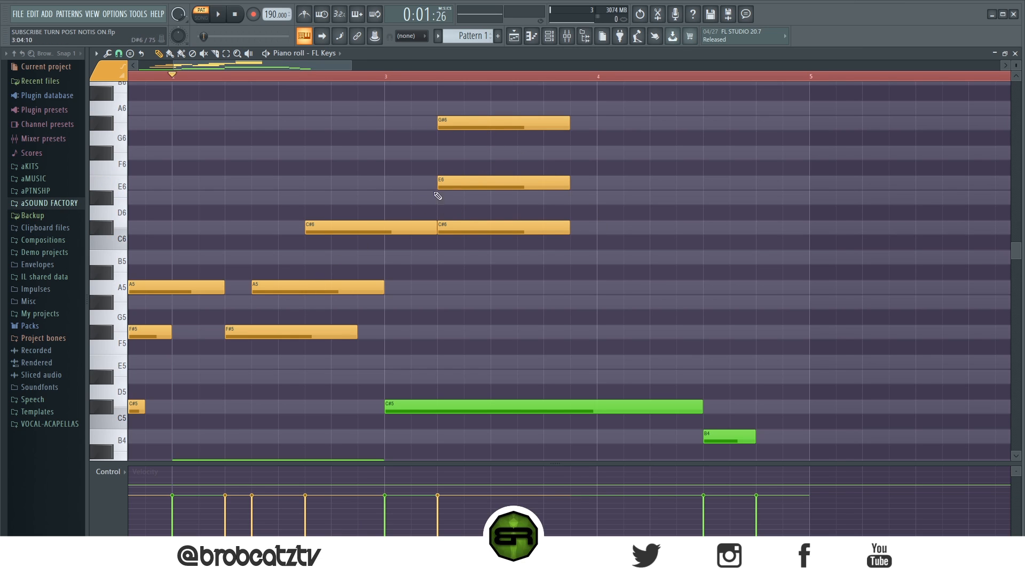
pyautogui.click(483, 127)
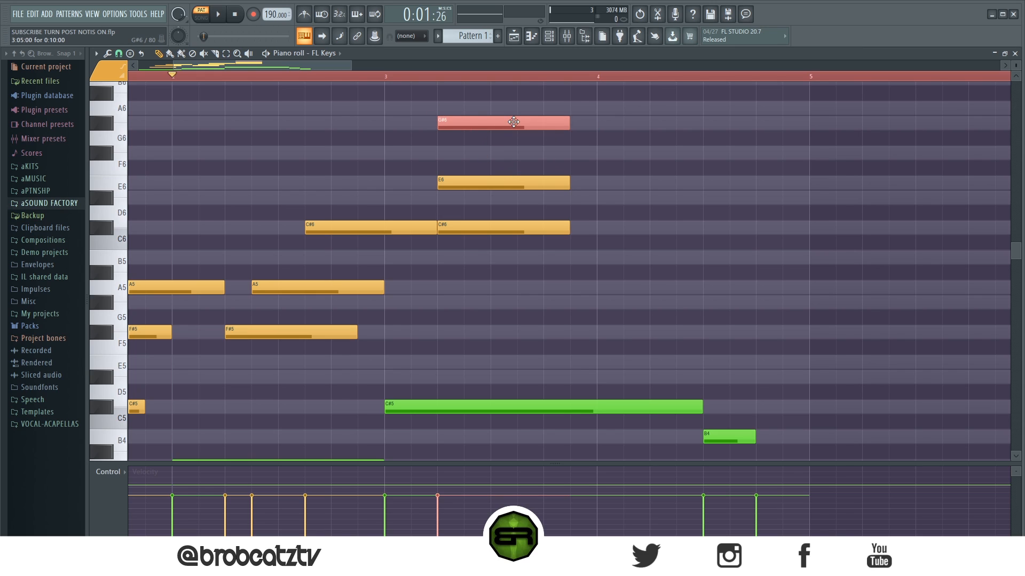
pyautogui.hotkey('ctrl', 'Down')
pyautogui.keyDown('ctrl'); pyautogui.click(614, 133); pyautogui.keyUp('ctrl')
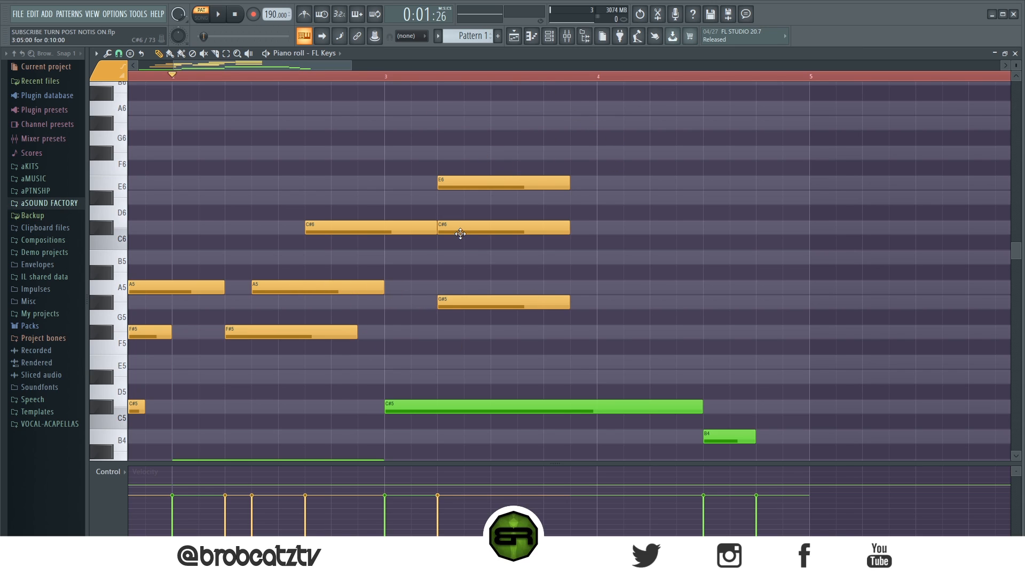
# Stagger the bar 3 chord by moving C#6 to beat 2.5 and E6 to beat 3.5, and play back the pattern.
pyautogui.moveTo(459, 231); pyautogui.dragTo(485, 232)
pyautogui.moveTo(478, 181); pyautogui.dragTo(559, 182)
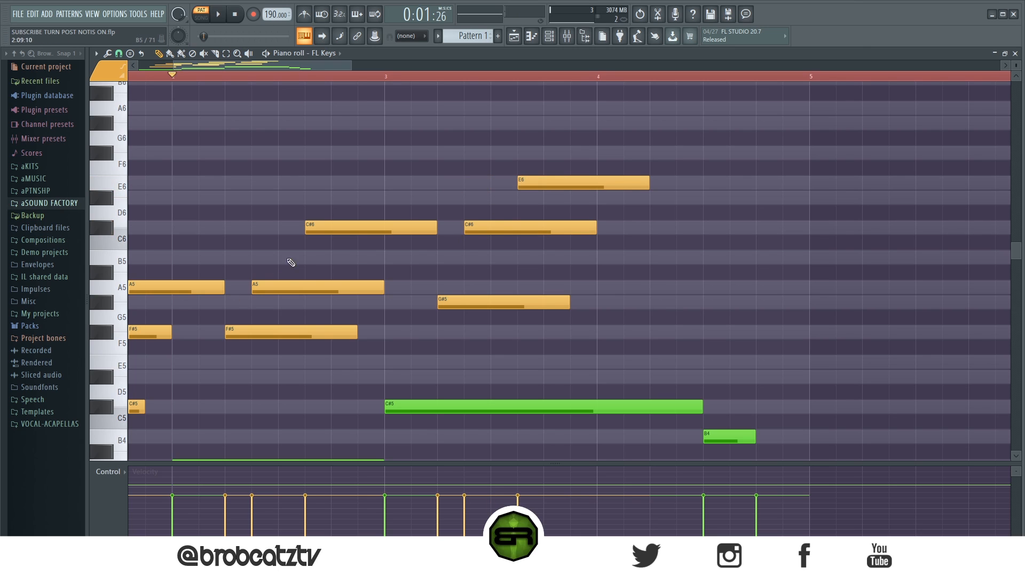
pyautogui.press('space')
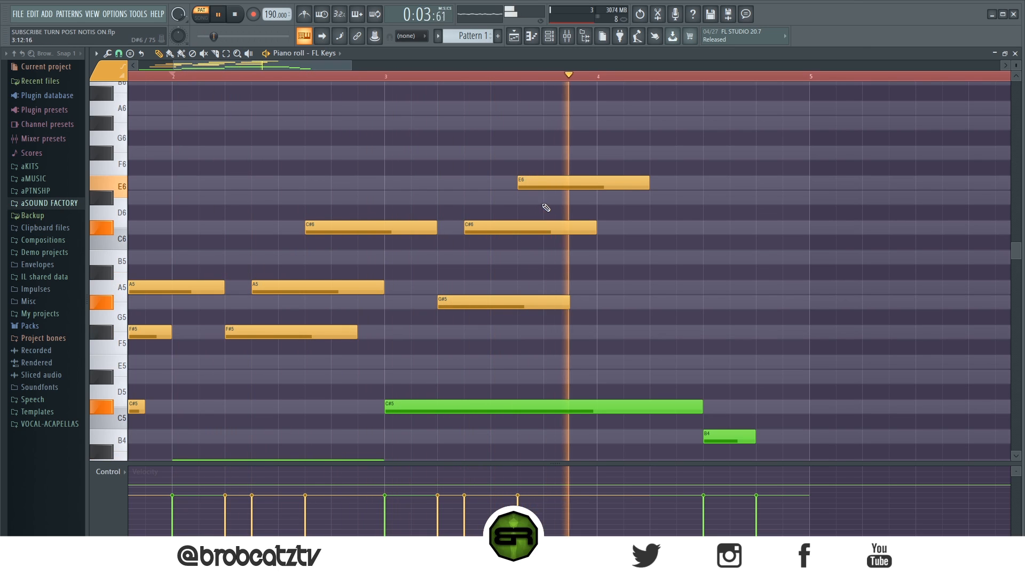
pyautogui.press('space')
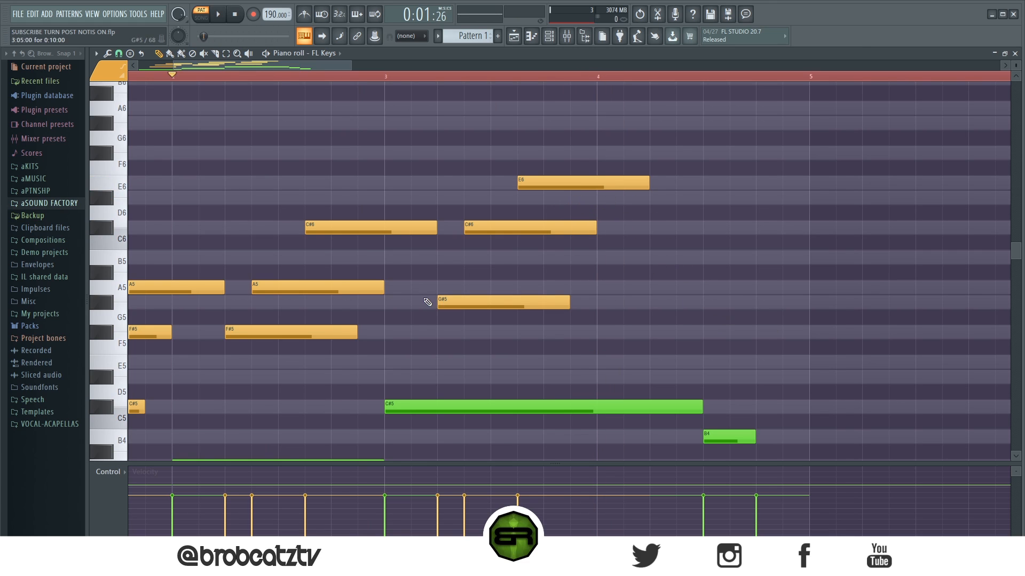
# Place D#6 on beat 1 and B5 on beat 3 of bar 4, auditioning the melody from the start of bar 3.
pyautogui.moveTo(317, 65)
pyautogui.mouseDown()
pyautogui.moveTo(261, 66)
pyautogui.moveTo(352, 73)
pyautogui.moveTo(325, 76)
pyautogui.mouseUp()
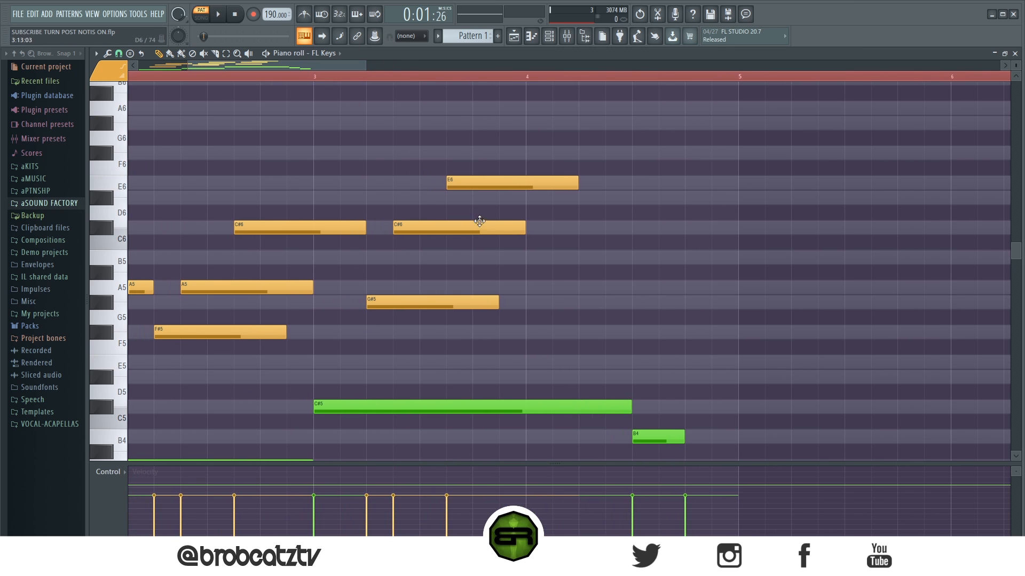
pyautogui.click(525, 199)
pyautogui.click(310, 78)
pyautogui.press('space')
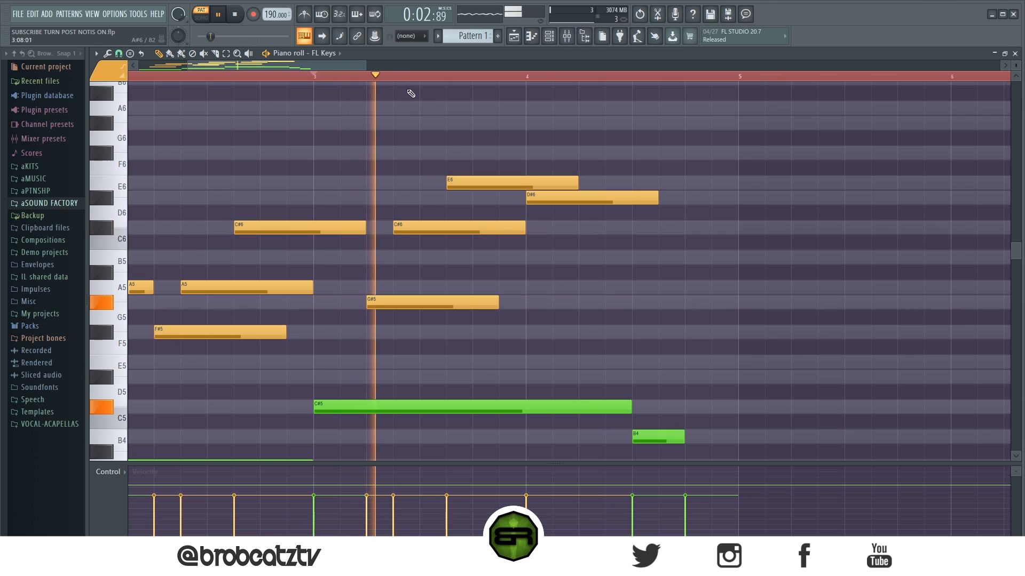
pyautogui.press('space')
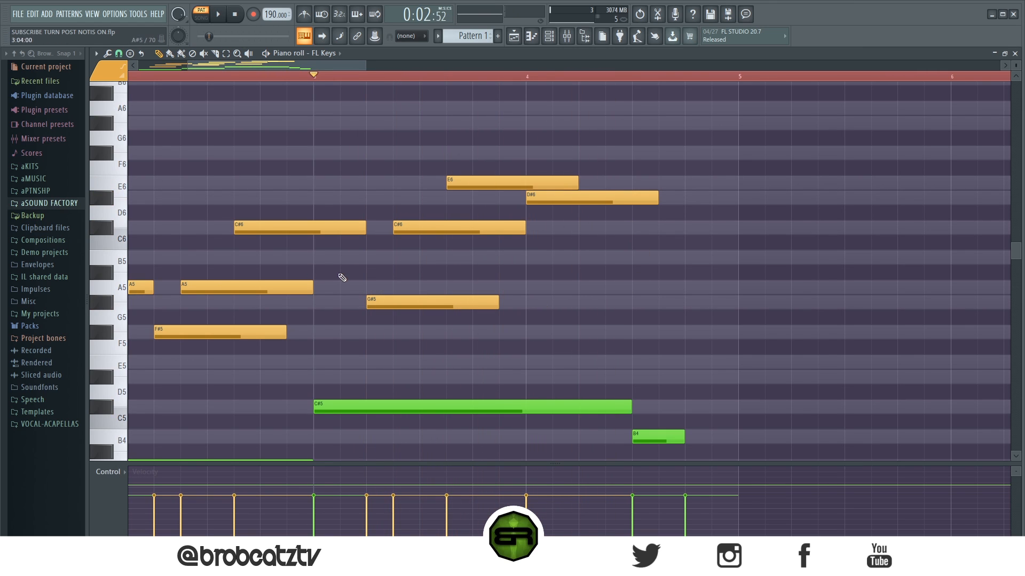
pyautogui.press('space')
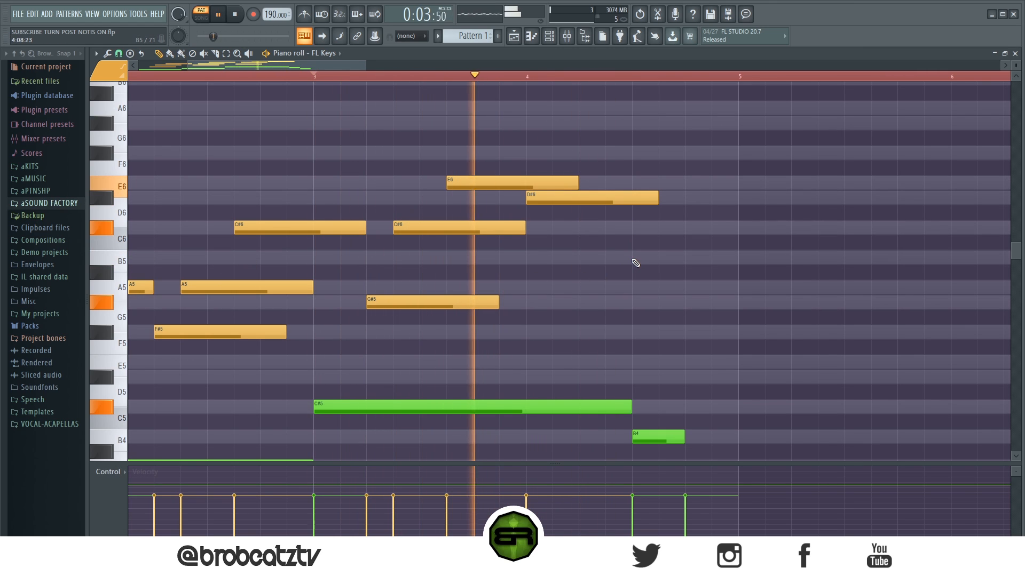
pyautogui.click(634, 258)
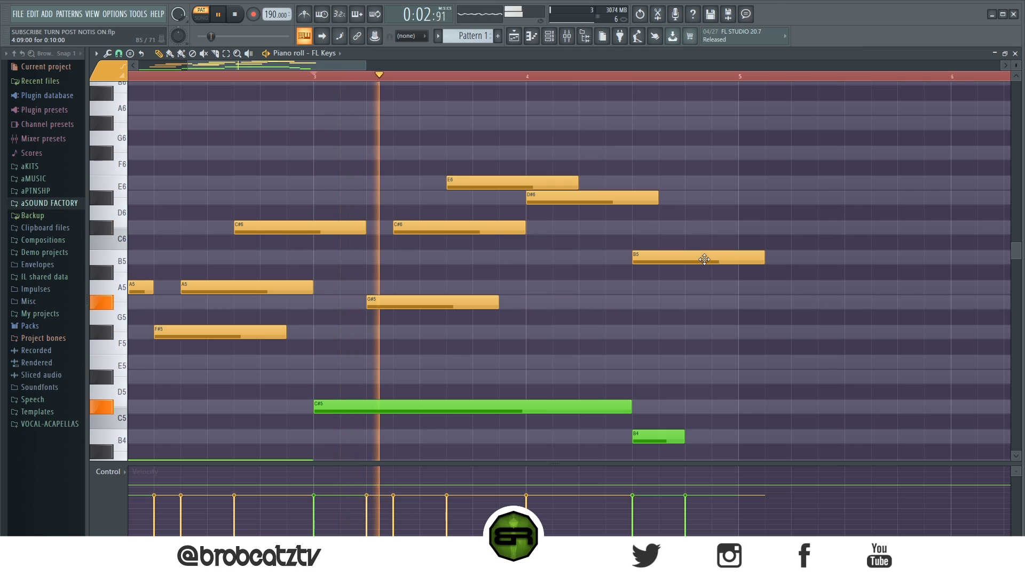
# Move the bar 4 B5 note to beat 2.5, audition it, and shorten the note to about 1.7 beats.
pyautogui.press('space')
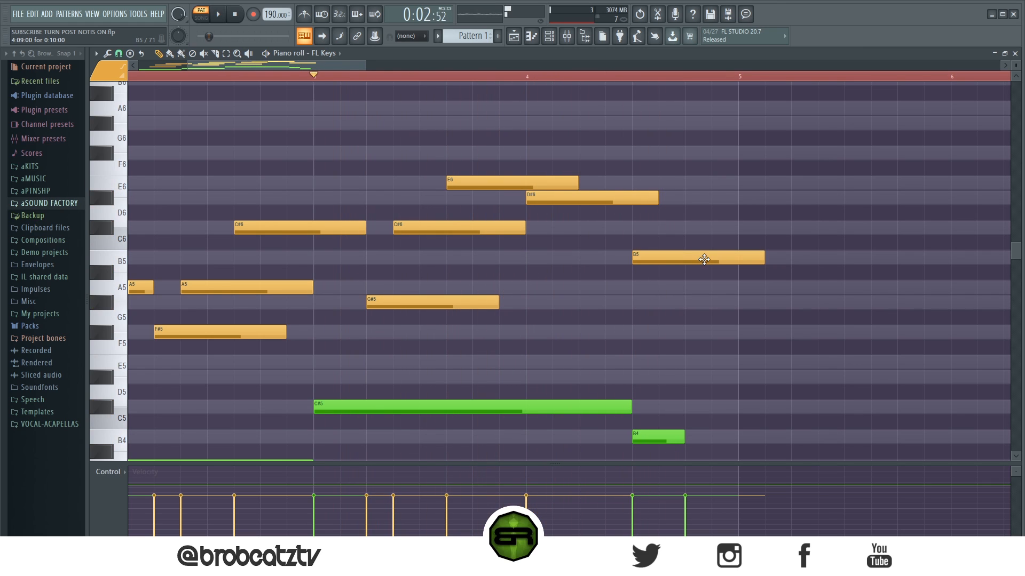
pyautogui.press('space')
pyautogui.click(663, 244)
pyautogui.rightClick(661, 260)
pyautogui.click(619, 257)
pyautogui.rightClick(724, 241)
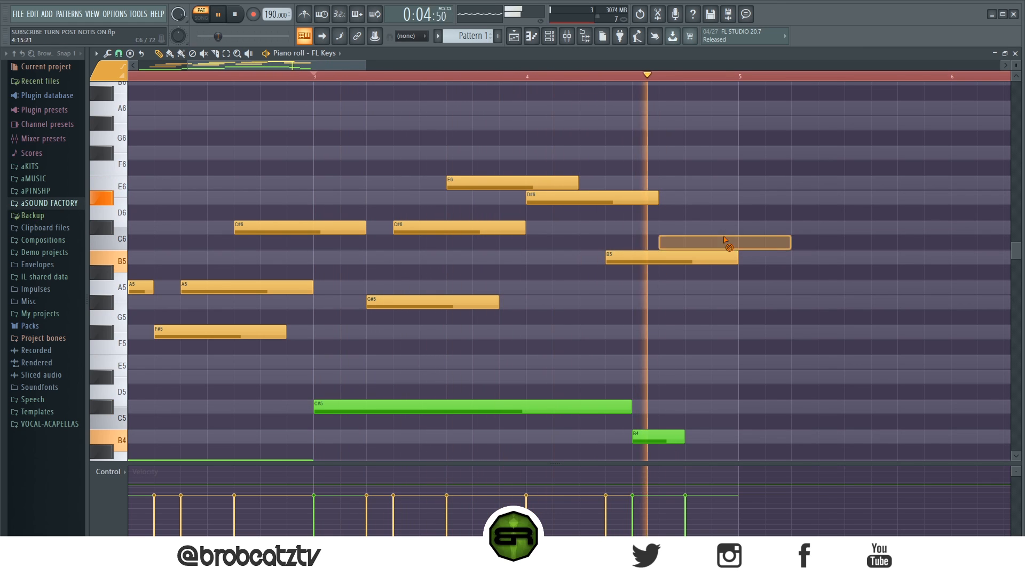
pyautogui.press('space')
pyautogui.moveTo(737, 257); pyautogui.dragTo(695, 257)
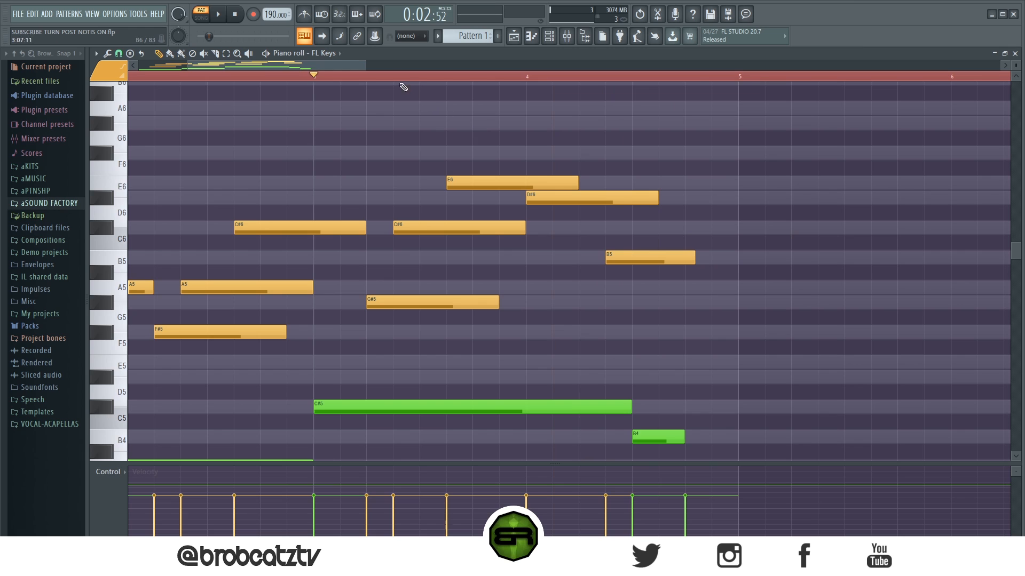
# Play back the melody over the root notes from the start of bar 1.
pyautogui.scroll(-3, 402, 87)
pyautogui.moveTo(346, 65); pyautogui.dragTo(205, 82)
pyautogui.click(145, 78)
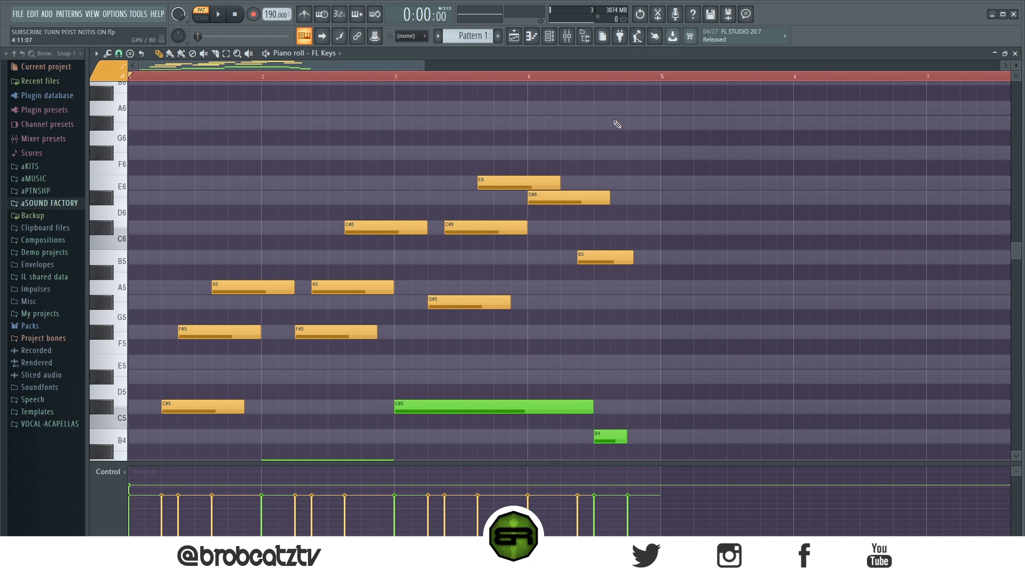
pyautogui.press('space')
pyautogui.scroll(-2, 600, 155)
pyautogui.scroll(-2, 932, 116)
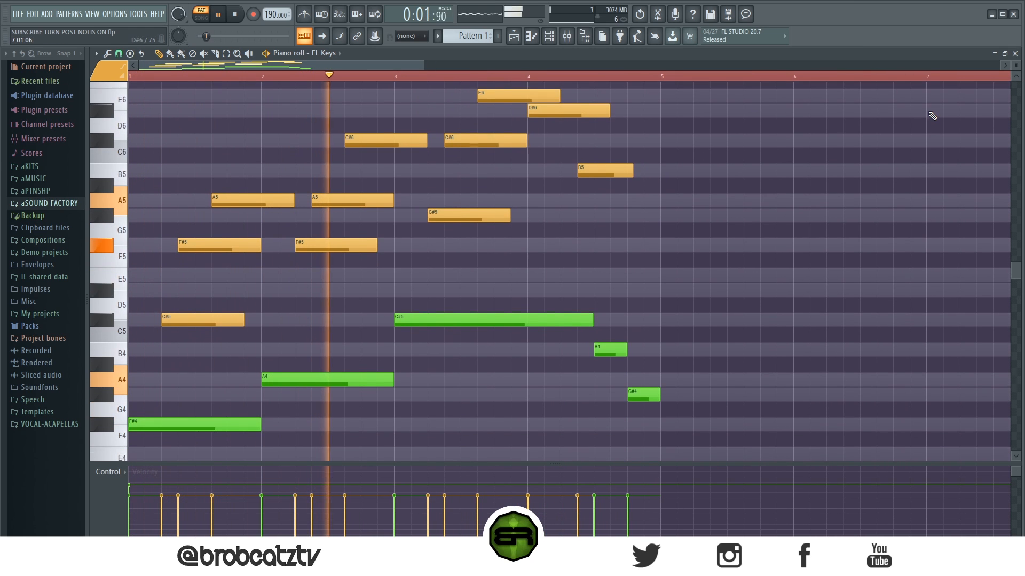
pyautogui.scroll(1, 994, 264)
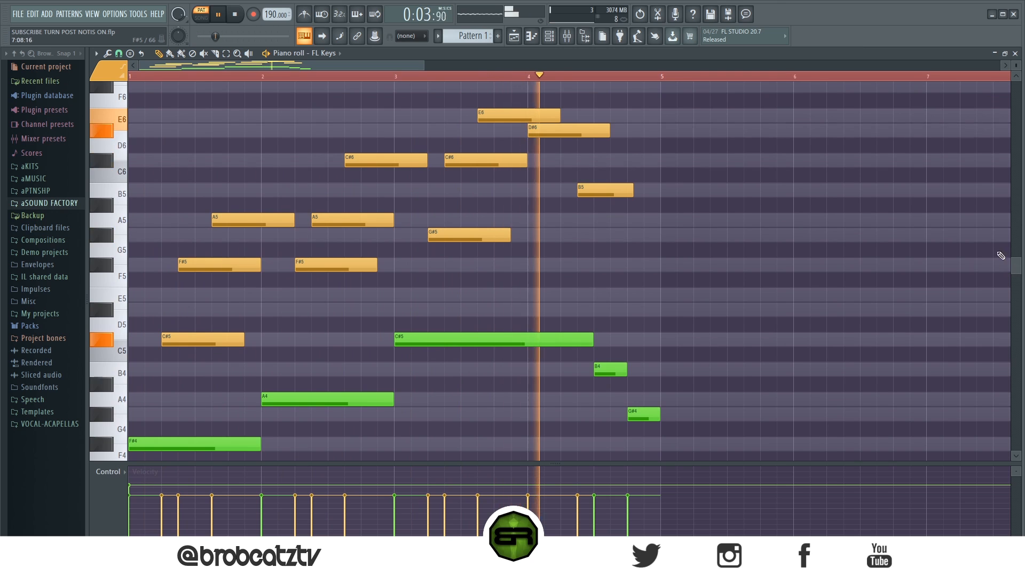
pyautogui.press('space')
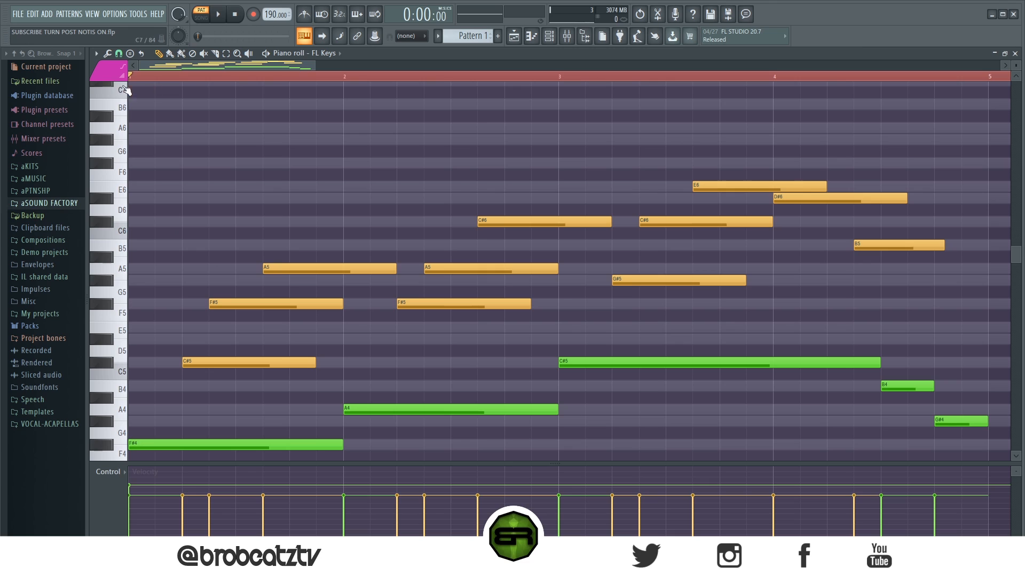
# Try counter-melody notes A6, G6 and A6 above the melody in bars 1 and 2, and remove them.
pyautogui.click(251, 128)
pyautogui.click(381, 151)
pyautogui.click(489, 128)
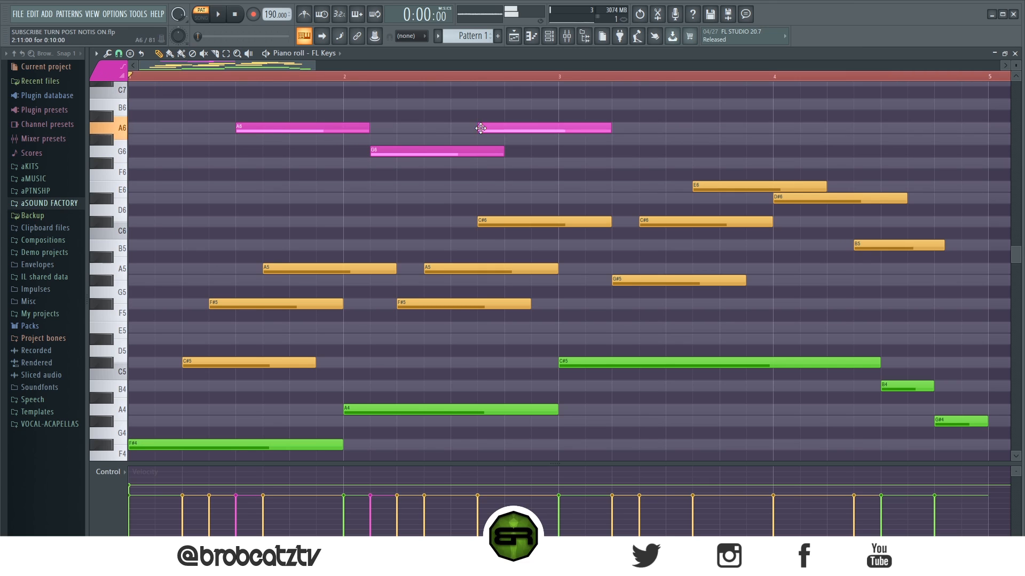
pyautogui.rightClick(533, 128)
pyautogui.rightClick(453, 152)
pyautogui.rightClick(342, 129)
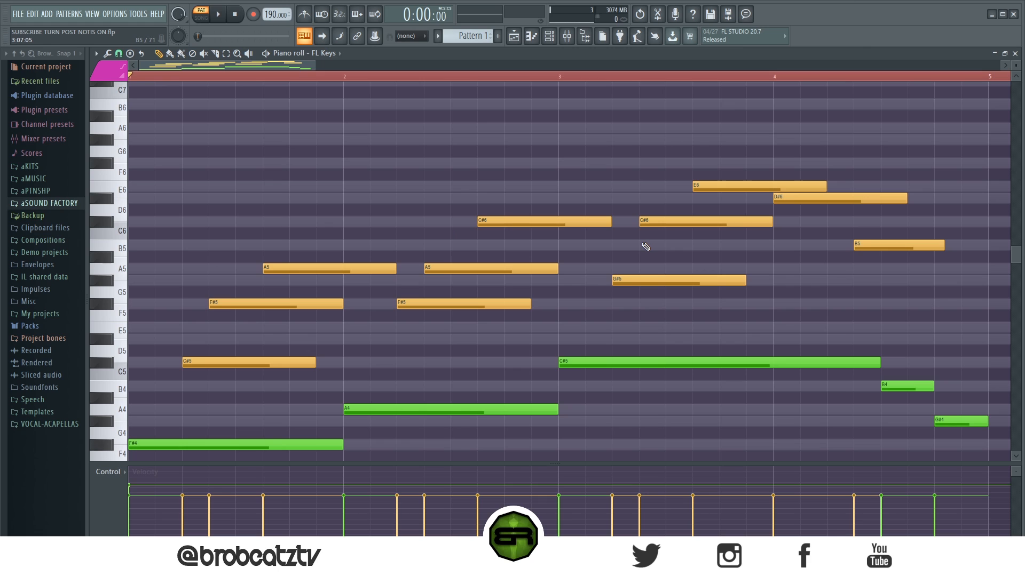
# Duplicate the melody notes of bars 2 to 4 one octave higher and shorten each copy by 1.5 beats.
pyautogui.moveTo(930, 146); pyautogui.dragTo(453, 333)
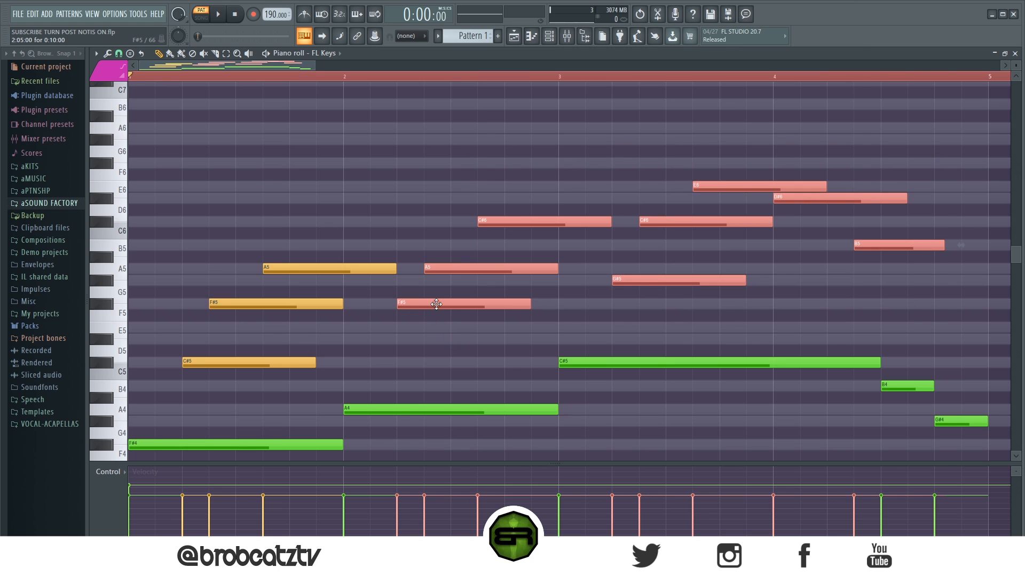
pyautogui.hotkey('ctrl', 'c')
pyautogui.hotkey('ctrl', 'v')
pyautogui.hotkey('ctrl', 'Up')
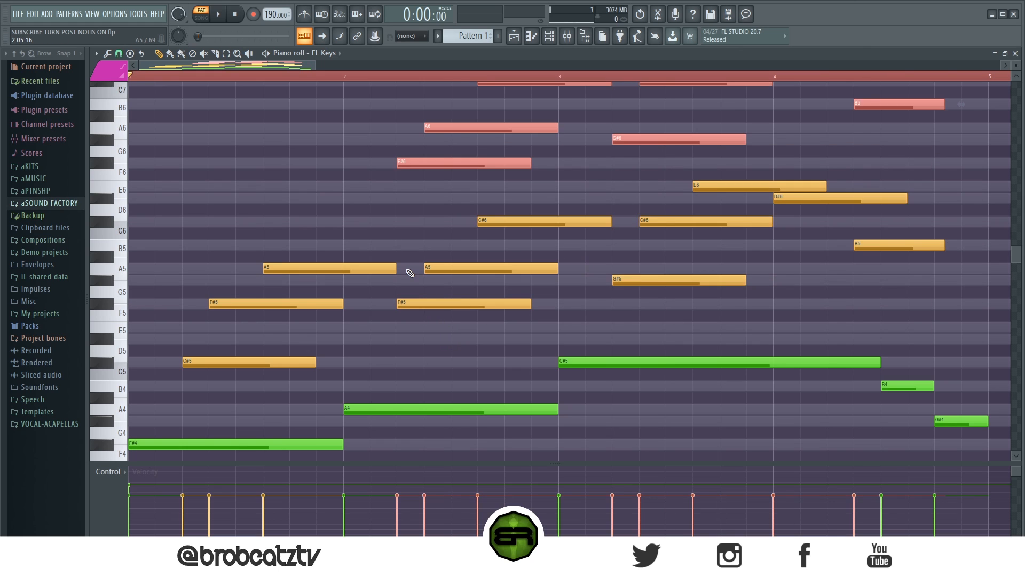
pyautogui.scroll(3, 591, 260)
pyautogui.moveTo(621, 197); pyautogui.dragTo(539, 201)
# Thin the octave-up copies by deleting A6 and the bar 3 C#7, and audition F#6 at beat 4.5 of bar 2.
pyautogui.click(407, 290)
pyautogui.rightClick(446, 236)
pyautogui.rightClick(679, 181)
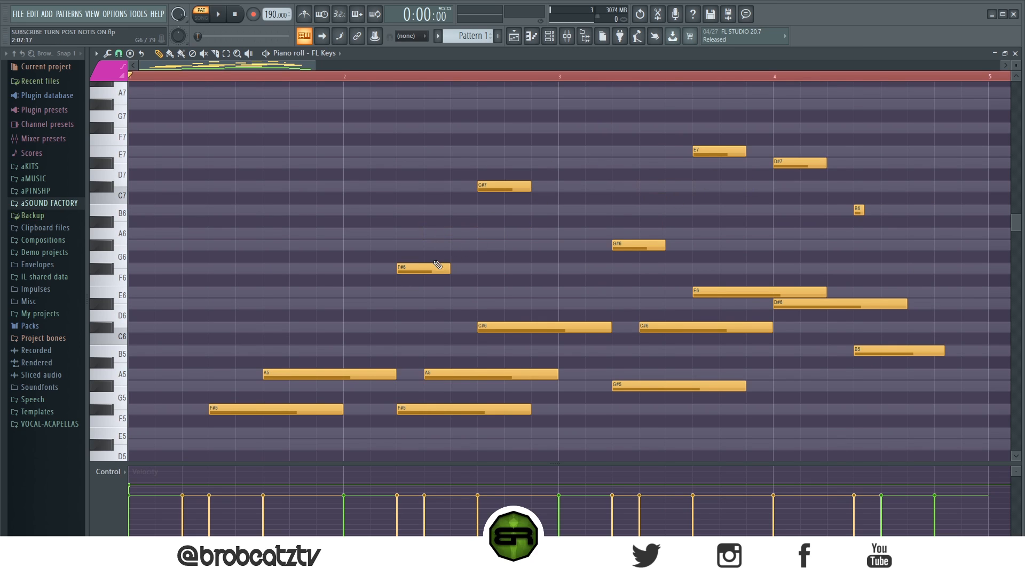
pyautogui.moveTo(437, 264); pyautogui.dragTo(572, 265)
pyautogui.press('space')
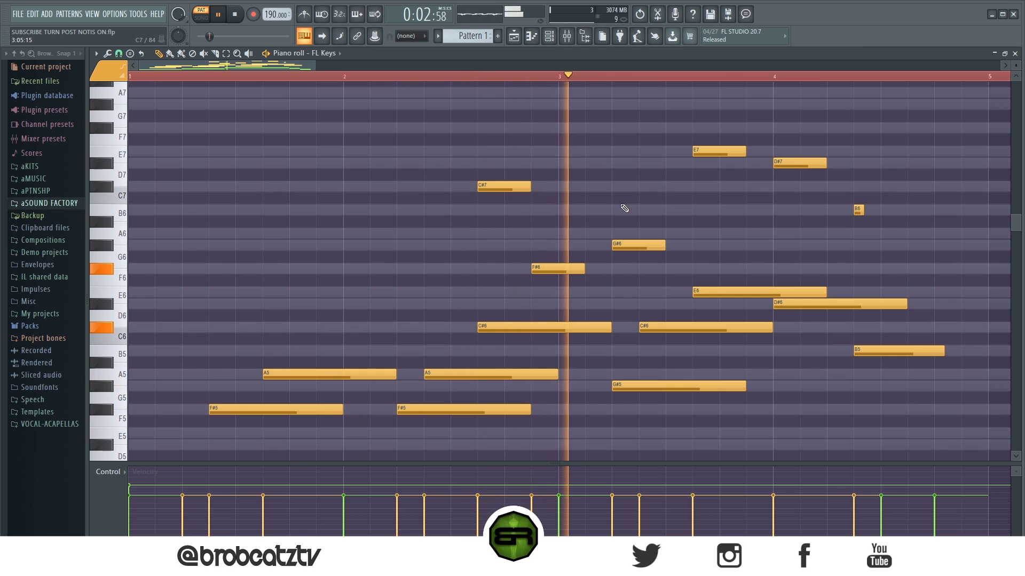
pyautogui.press('space')
# Delete all remaining octave-up copies above the original melody.
pyautogui.moveTo(922, 110); pyautogui.dragTo(477, 262)
pyautogui.press('Delete')
pyautogui.rightClick(540, 270)
pyautogui.scroll(-3, 498, 254)
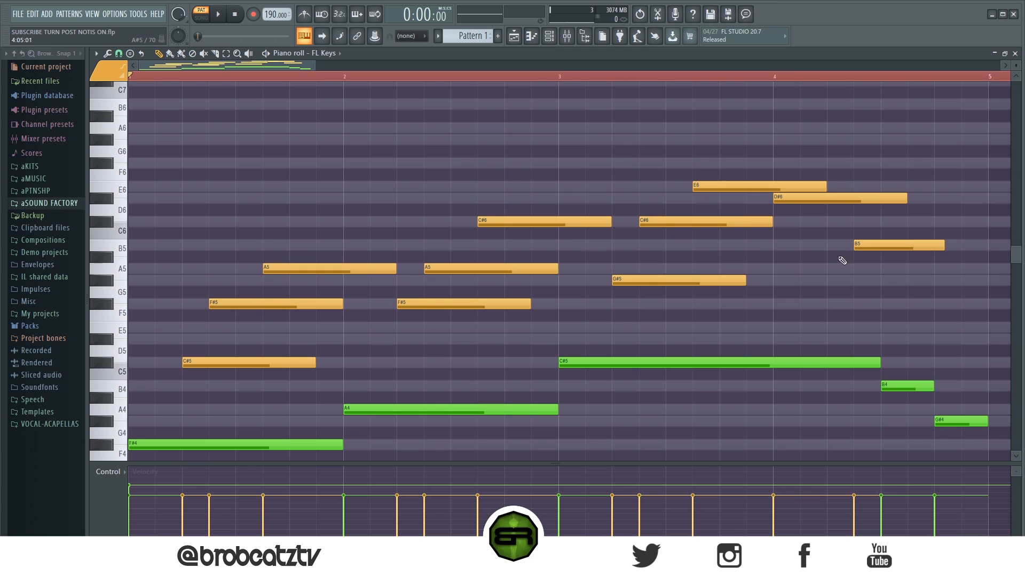
# Try descending notes B6, G#6 and F6 from beat 4 of bar 1 into bar 2, and remove them.
pyautogui.moveTo(1015, 258); pyautogui.dragTo(1016, 256)
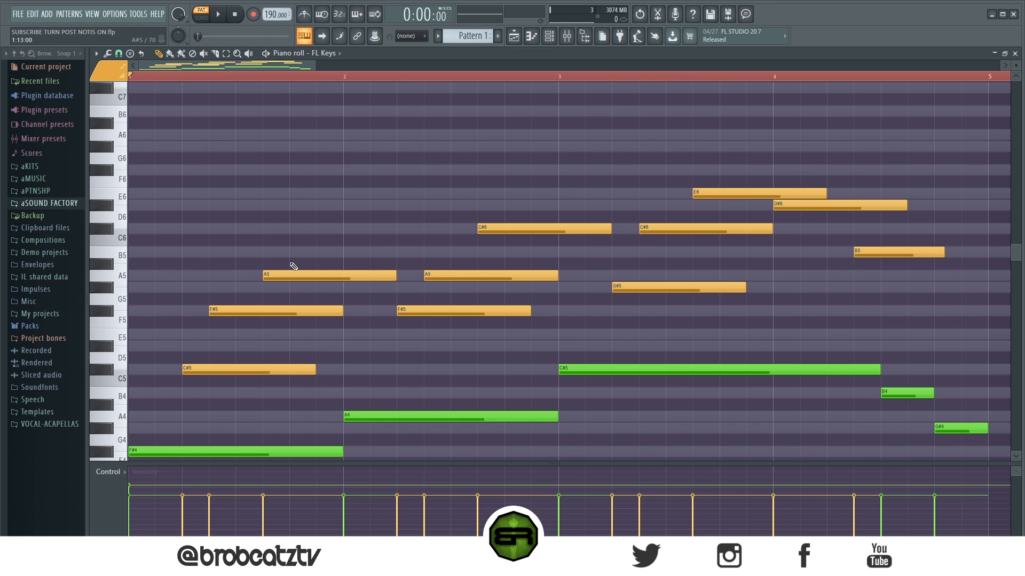
pyautogui.click(295, 111)
pyautogui.click(347, 146)
pyautogui.click(393, 178)
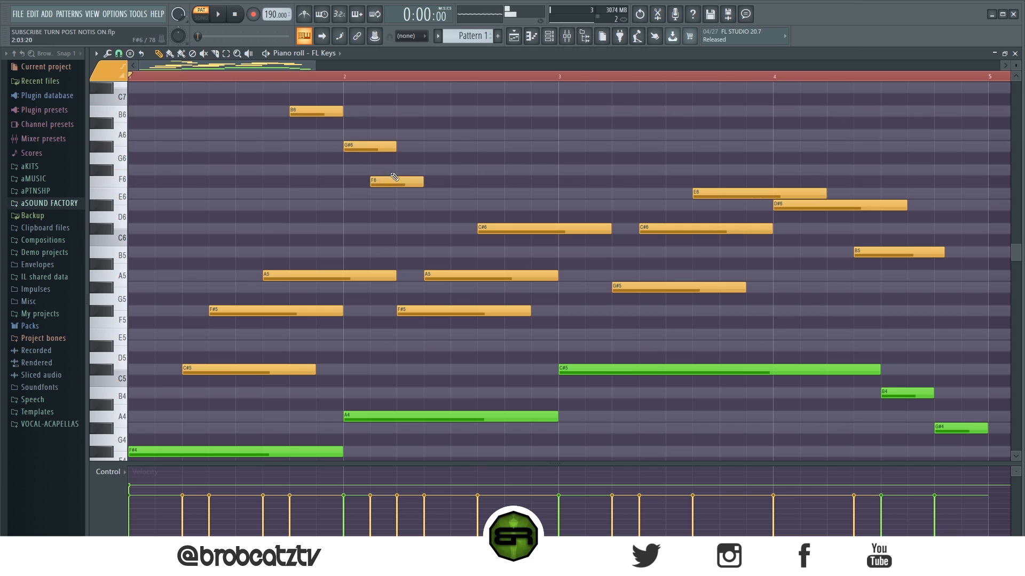
pyautogui.rightClick(394, 179)
pyautogui.rightClick(355, 147)
pyautogui.rightClick(315, 112)
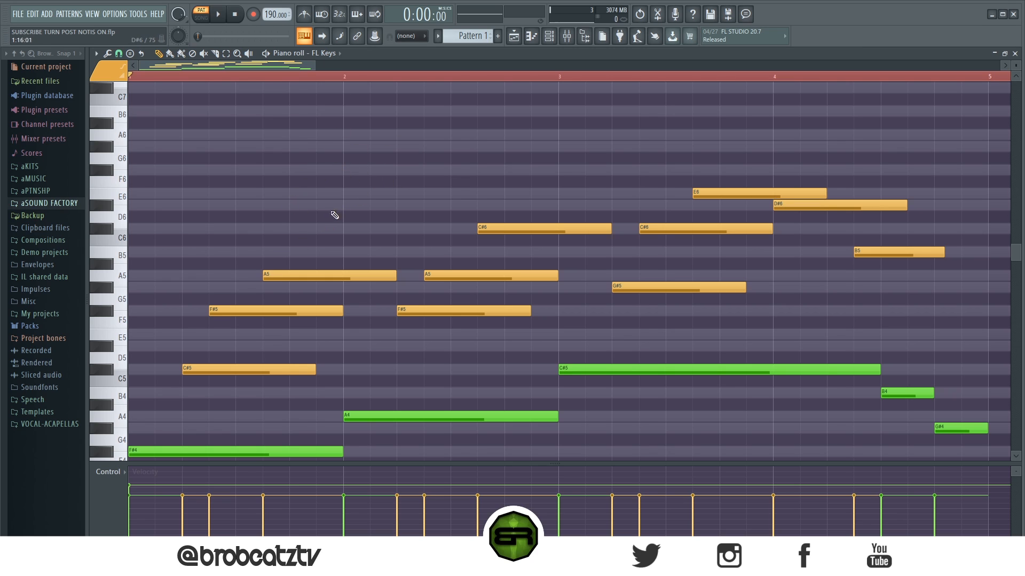
# Check the notes of the bar 1 chord and switch the note color group to 5.
pyautogui.scroll(-3, 212, 202)
pyautogui.moveTo(134, 83); pyautogui.dragTo(313, 419)
pyautogui.click(114, 71)
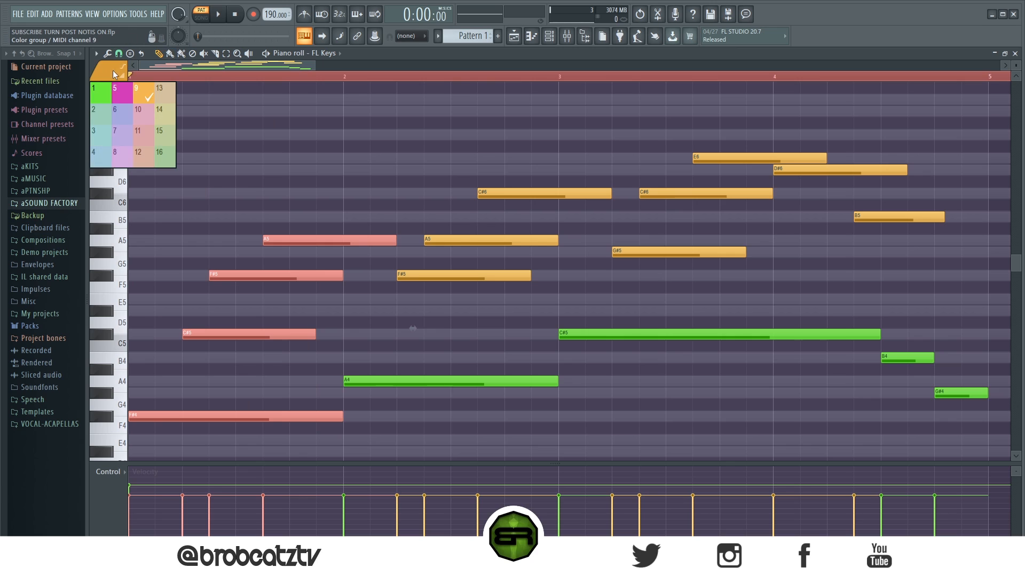
pyautogui.click(120, 99)
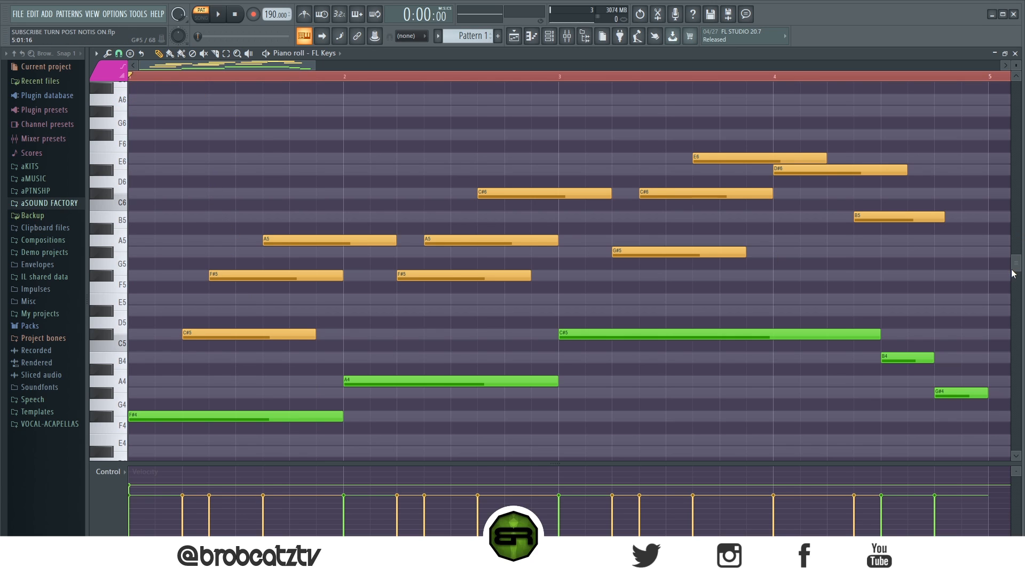
pyautogui.moveTo(1015, 270); pyautogui.dragTo(1016, 268)
pyautogui.moveTo(322, 207); pyautogui.dragTo(153, 439)
pyautogui.rightClick(242, 243)
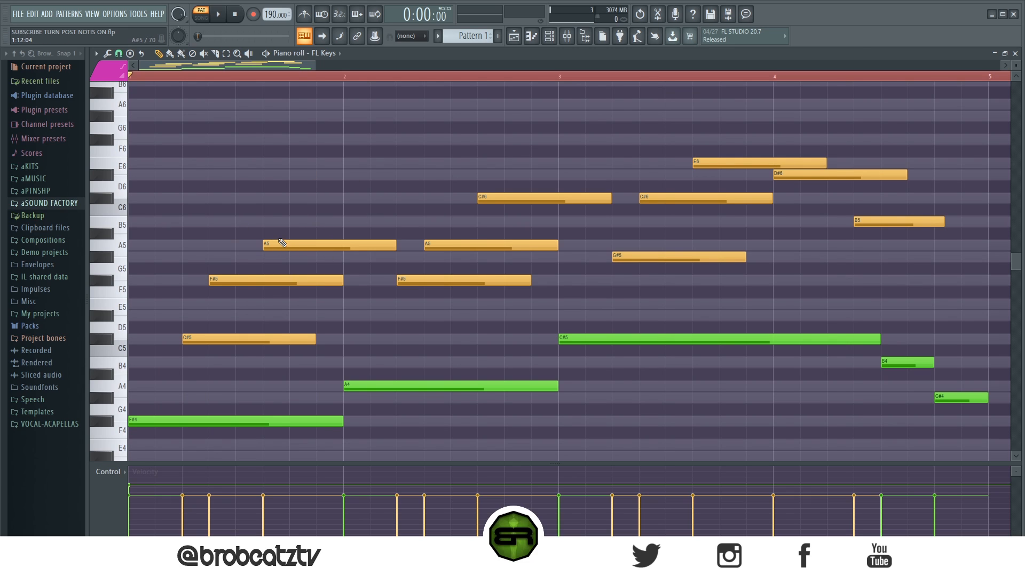
pyautogui.scroll(1, 286, 218)
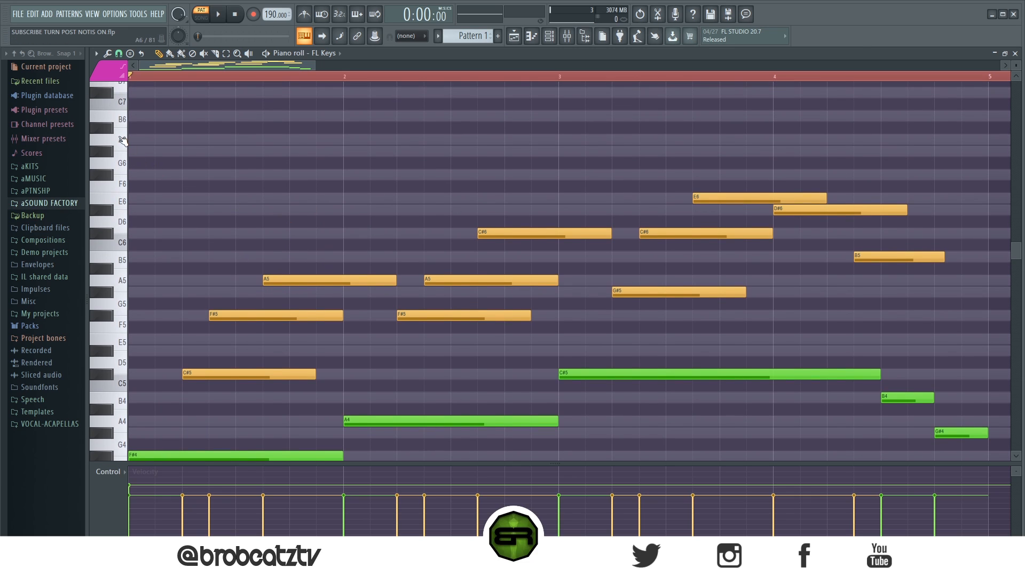
# Place an A6 note 1.5 beats long at beat 4.5 of bar 1, and audition it.
pyautogui.click(265, 141)
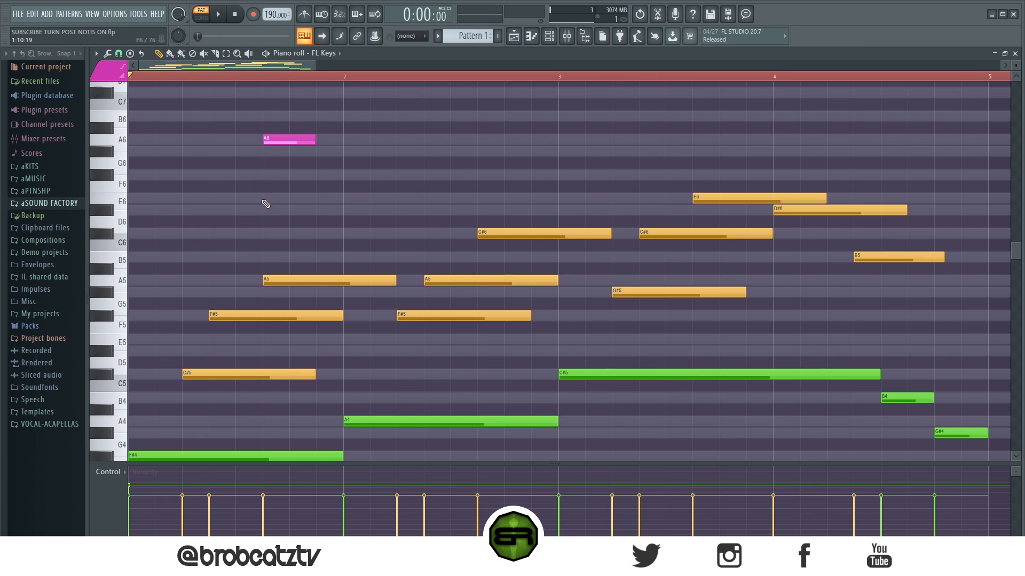
pyautogui.moveTo(313, 139); pyautogui.dragTo(348, 140)
pyautogui.click(295, 140)
pyautogui.press('space')
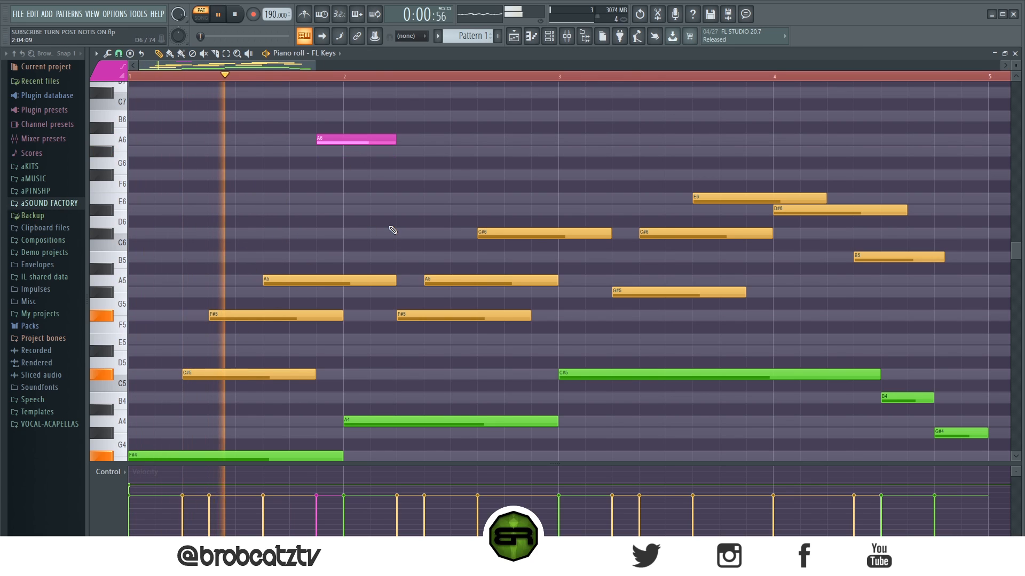
pyautogui.press('space')
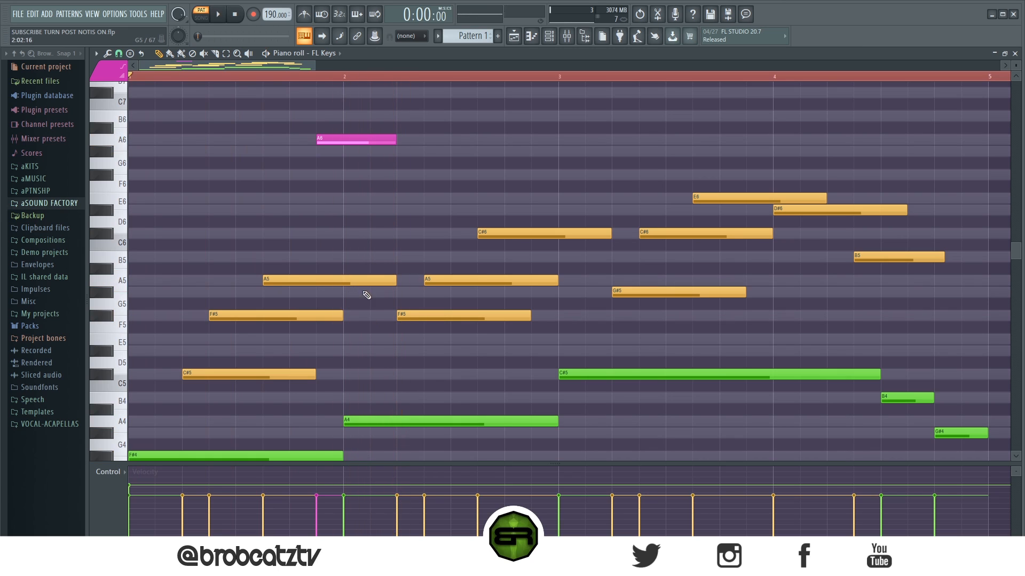
# Check the bar 2 chord notes and place an E6 note 1.5 beats long at beat 3.5 of bar 2.
pyautogui.moveTo(392, 169); pyautogui.dragTo(540, 451)
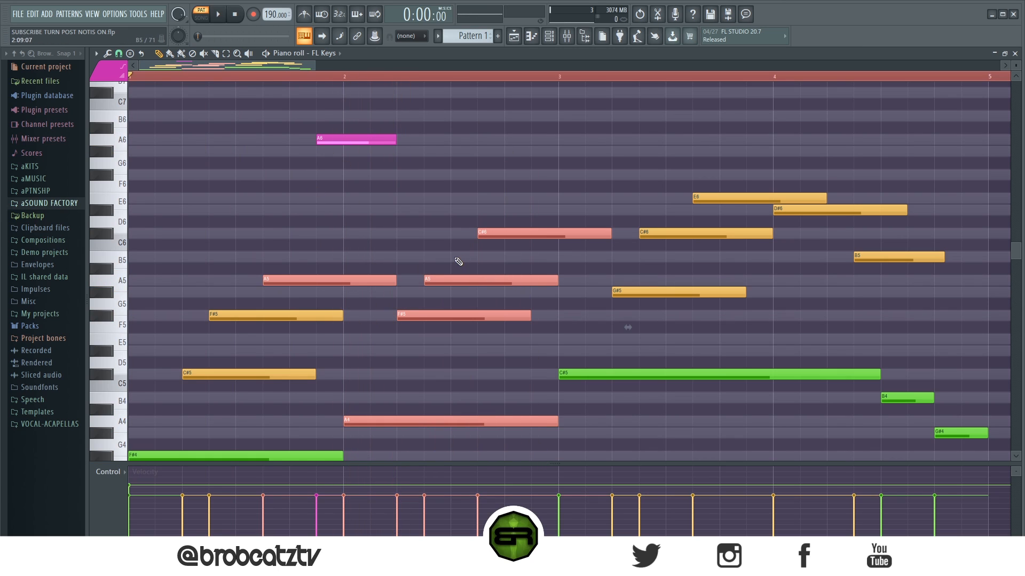
pyautogui.click(422, 250)
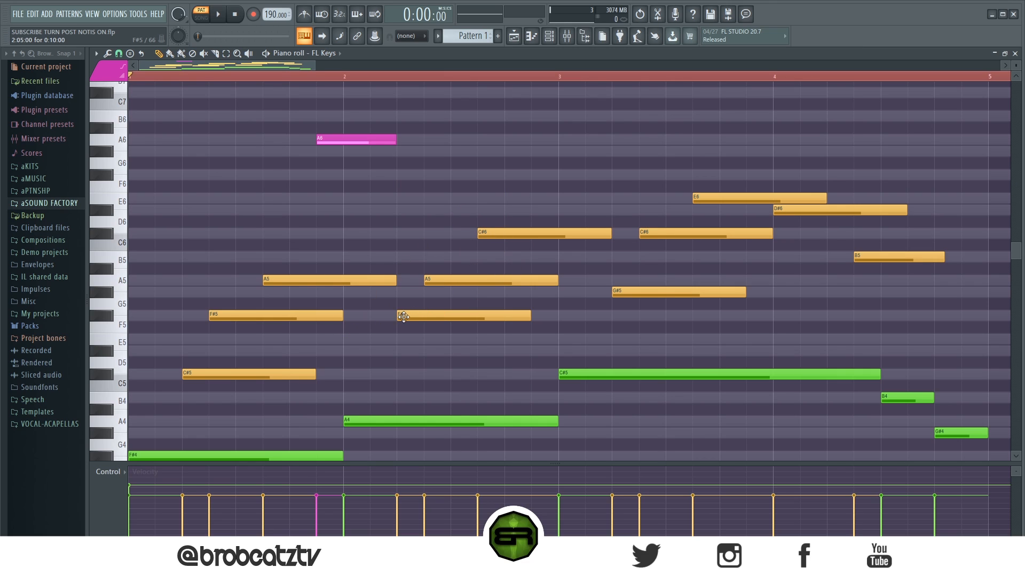
pyautogui.click(507, 210)
pyautogui.moveTo(536, 209); pyautogui.dragTo(511, 200)
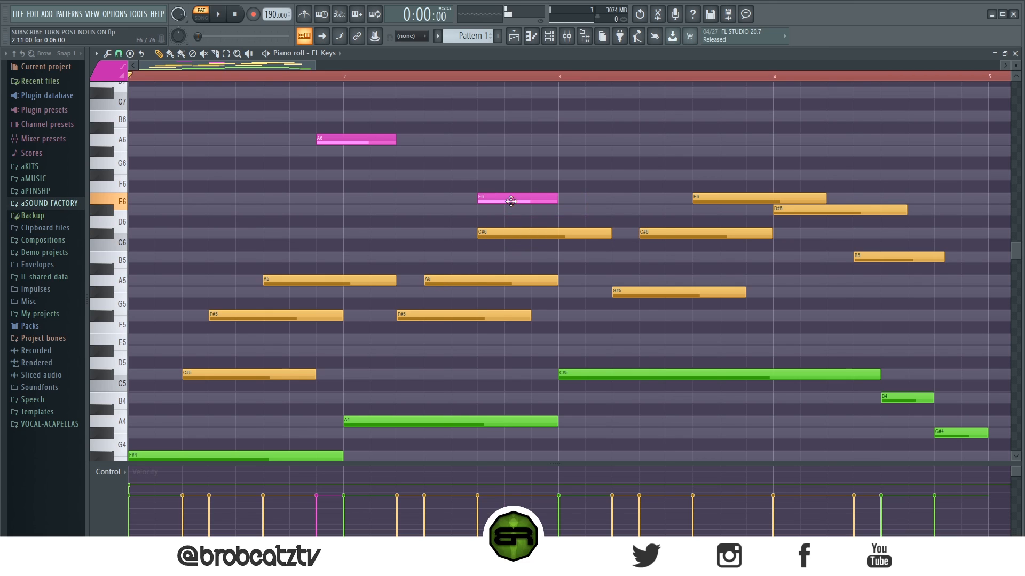
# Try G#6 and F#6 at beat 2.5 of bar 2, and remove both notes.
pyautogui.click(427, 151)
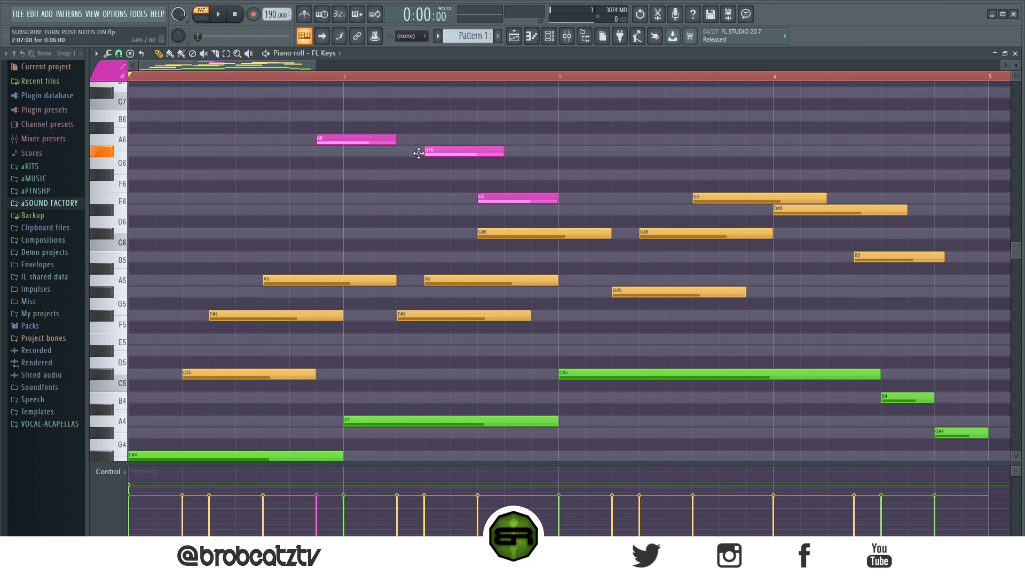
pyautogui.click(428, 175)
pyautogui.rightClick(447, 151)
pyautogui.rightClick(441, 175)
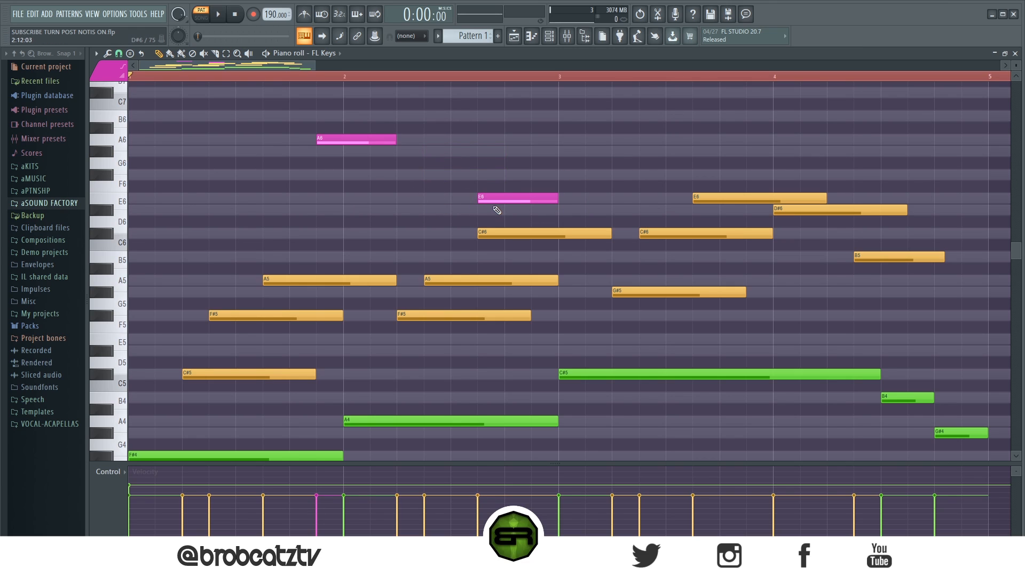
# Audition and move the bar 2 E6 counter-melody note to beat 4, and trim the end of the C#6 below it slightly.
pyautogui.press('space')
pyautogui.moveTo(496, 198); pyautogui.dragTo(554, 204)
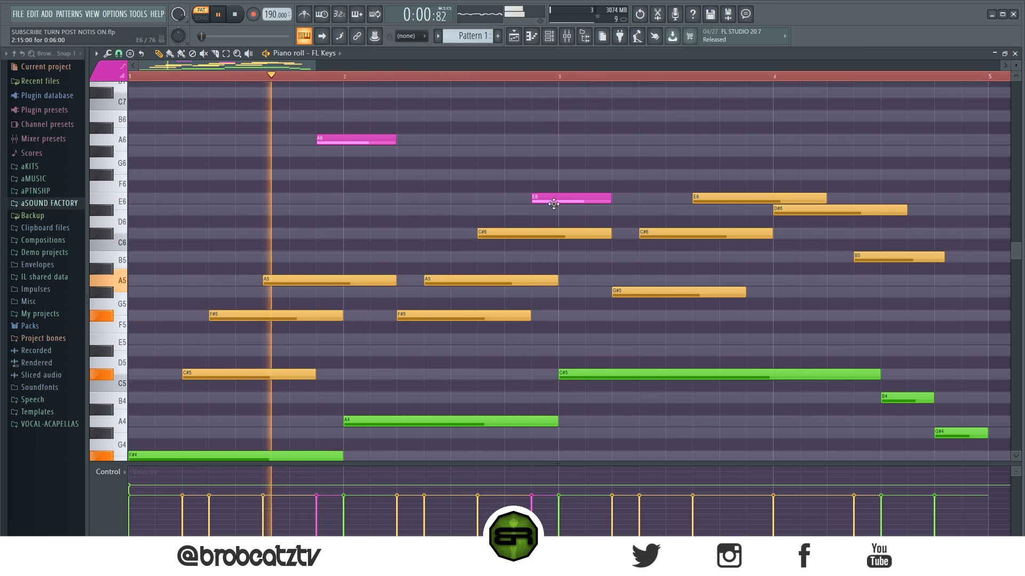
pyautogui.moveTo(554, 203); pyautogui.dragTo(521, 200)
pyautogui.press('space')
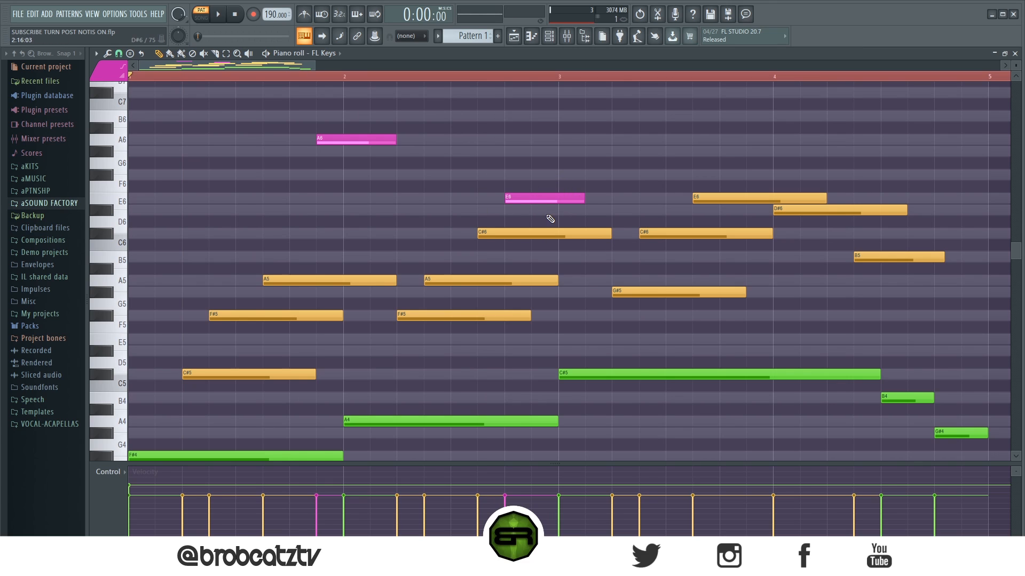
pyautogui.moveTo(610, 233); pyautogui.dragTo(606, 233)
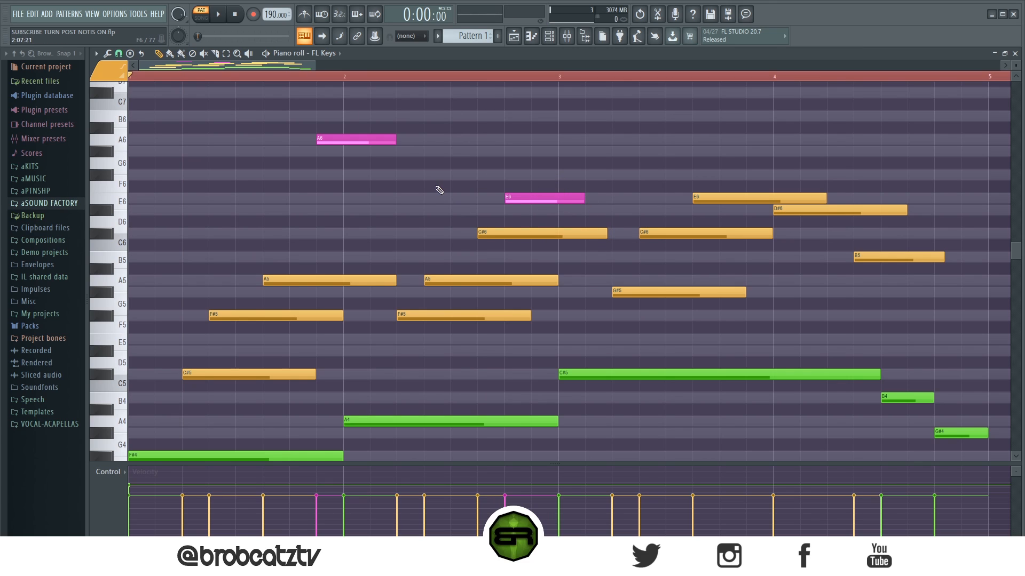
pyautogui.moveTo(372, 146); pyautogui.dragTo(505, 193)
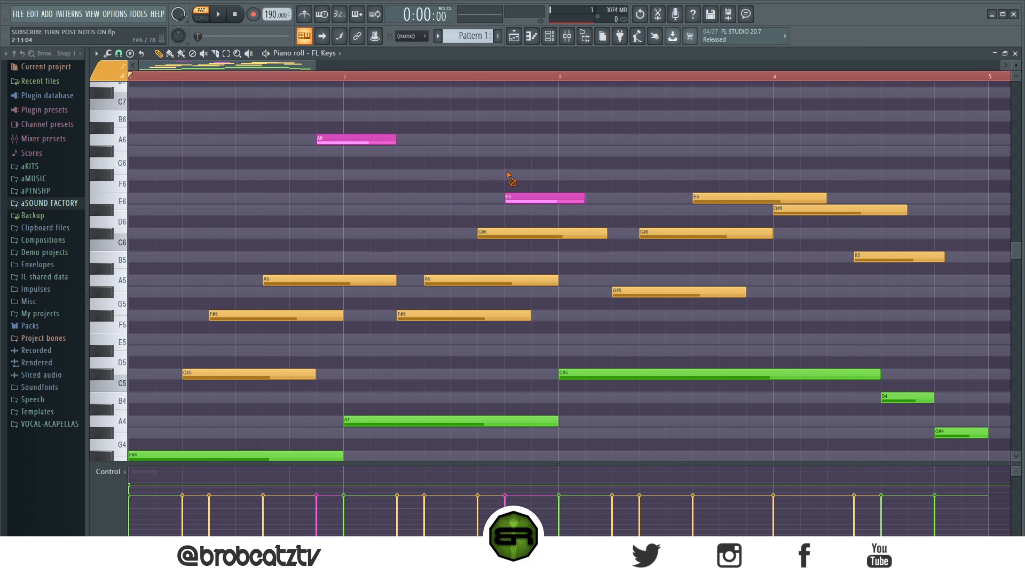
pyautogui.click(354, 174)
pyautogui.click(398, 154)
pyautogui.rightClick(432, 173)
pyautogui.rightClick(414, 152)
# Add F#6 on beat 1 and G#6 on beat 2 of bar 2, extend G#6 to about 1.7 beats, and play the pattern.
pyautogui.click(382, 141)
pyautogui.click(353, 173)
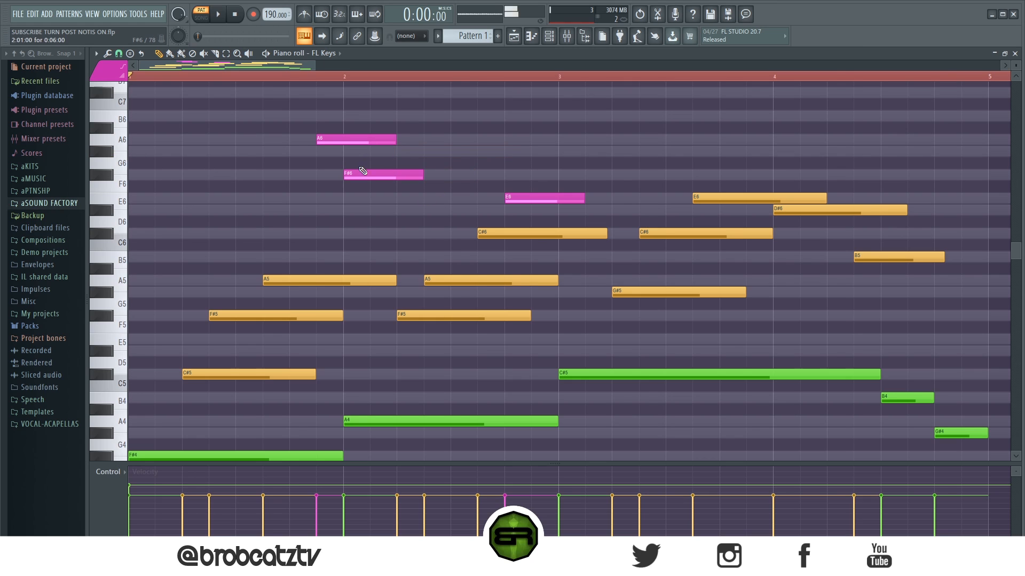
pyautogui.click(399, 151)
pyautogui.moveTo(476, 151); pyautogui.dragTo(488, 152)
pyautogui.press('space')
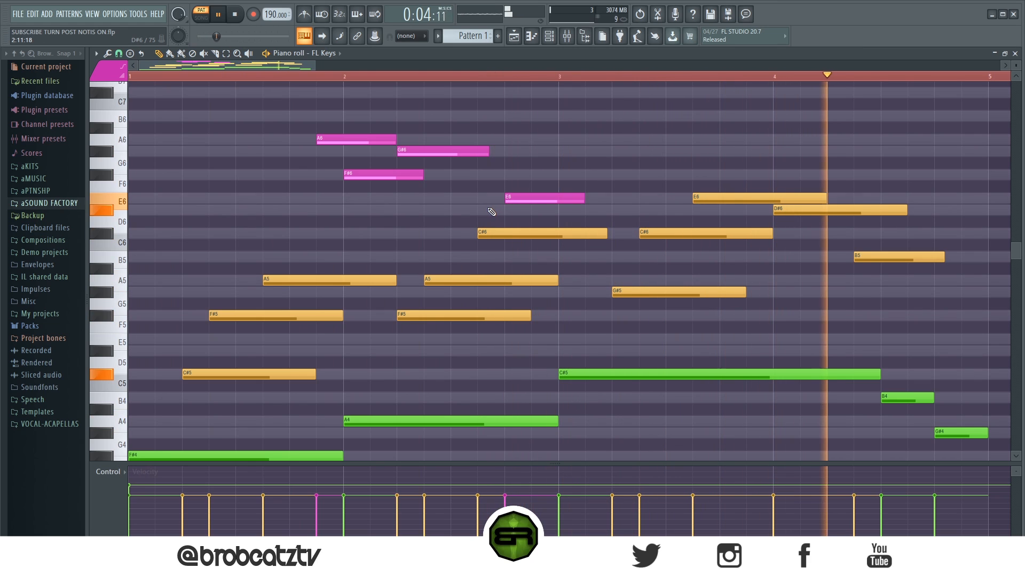
# Stop playback and copy the F#6, G#6 and E6 counter-melody notes from bar 2 to the same beats in bar 4.
pyautogui.press('space')
pyautogui.scroll(-1, 337, 77)
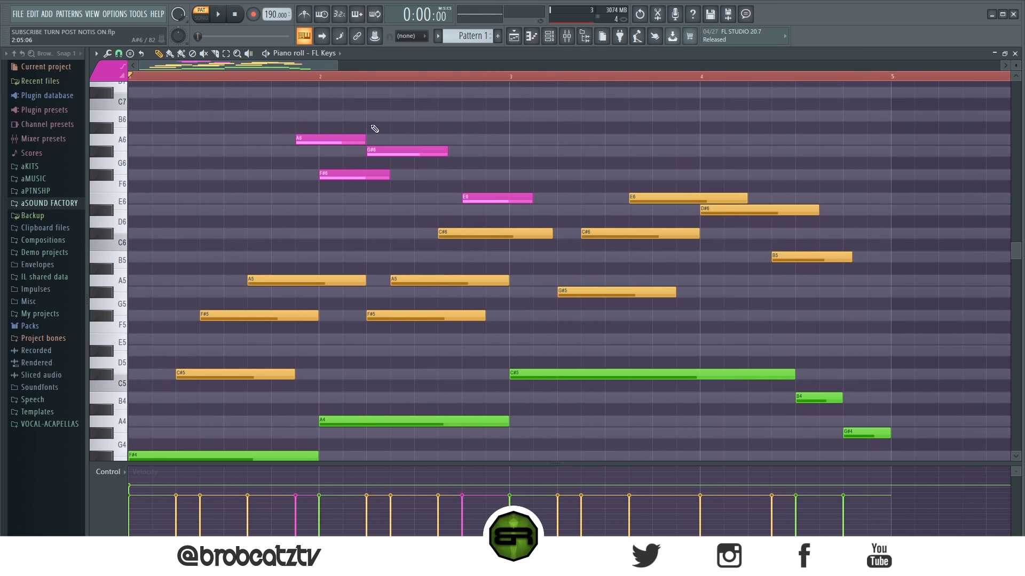
pyautogui.keyDown('ctrl'); pyautogui.keyDown('shift'); pyautogui.click(364, 172); pyautogui.keyUp('shift'); pyautogui.keyUp('ctrl')
pyautogui.keyDown('ctrl'); pyautogui.keyDown('shift'); pyautogui.click(393, 152); pyautogui.keyUp('shift'); pyautogui.keyUp('ctrl')
pyautogui.keyDown('ctrl'); pyautogui.keyDown('shift'); pyautogui.click(476, 199); pyautogui.keyUp('shift'); pyautogui.keyUp('ctrl')
pyautogui.keyDown('shift'); pyautogui.moveTo(364, 171); pyautogui.dragTo(737, 170); pyautogui.keyUp('shift')
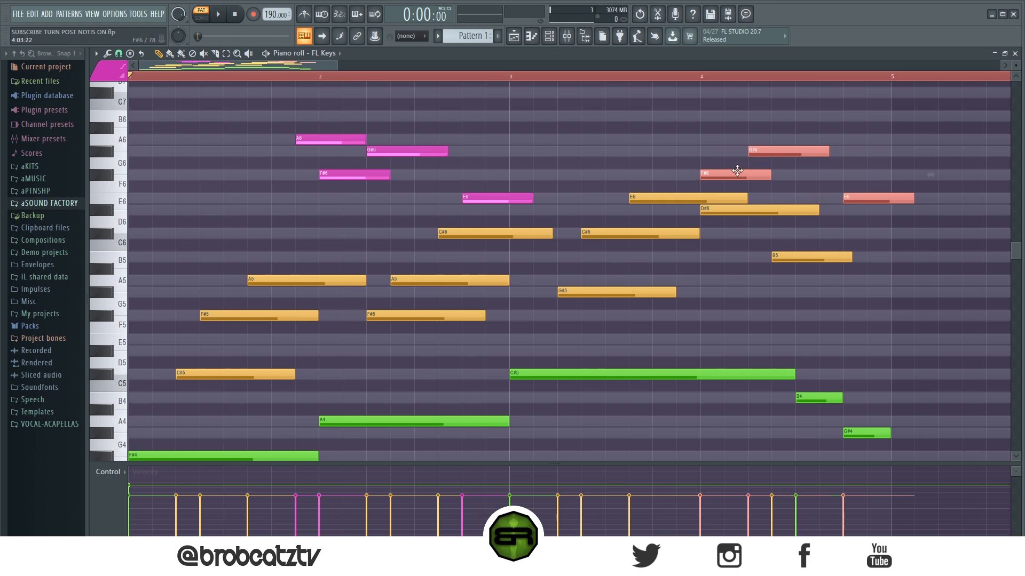
# Audition the pattern, trim the bar 3 E6 chord note to end at bar 4, and shorten bar 4's E6 counter-melody note to end just before bar 5.
pyautogui.press('space')
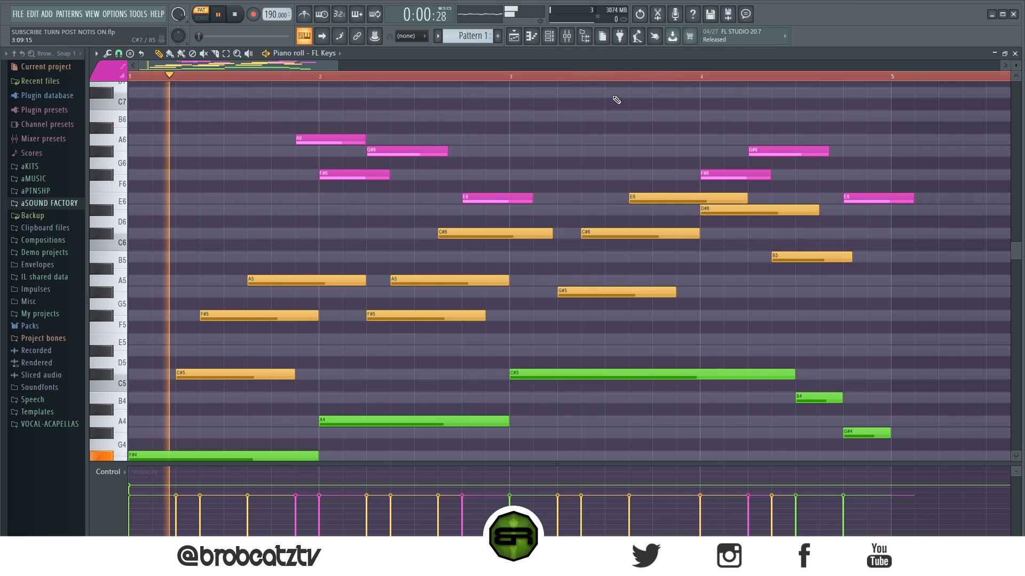
pyautogui.moveTo(746, 197); pyautogui.dragTo(699, 197)
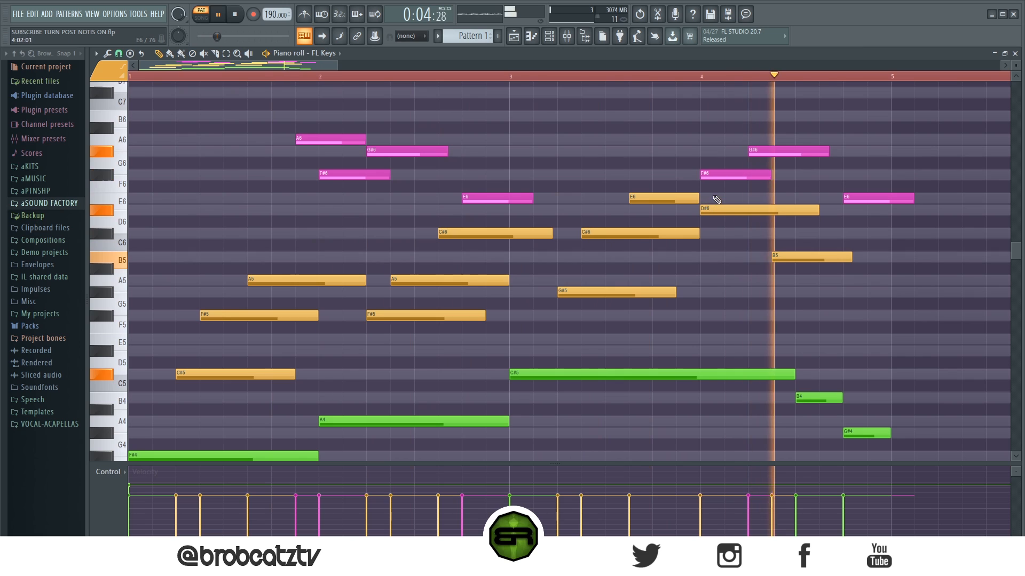
pyautogui.press('space')
pyautogui.moveTo(913, 198)
pyautogui.mouseDown()
pyautogui.moveTo(886, 198)
pyautogui.moveTo(885, 211)
pyautogui.mouseUp()
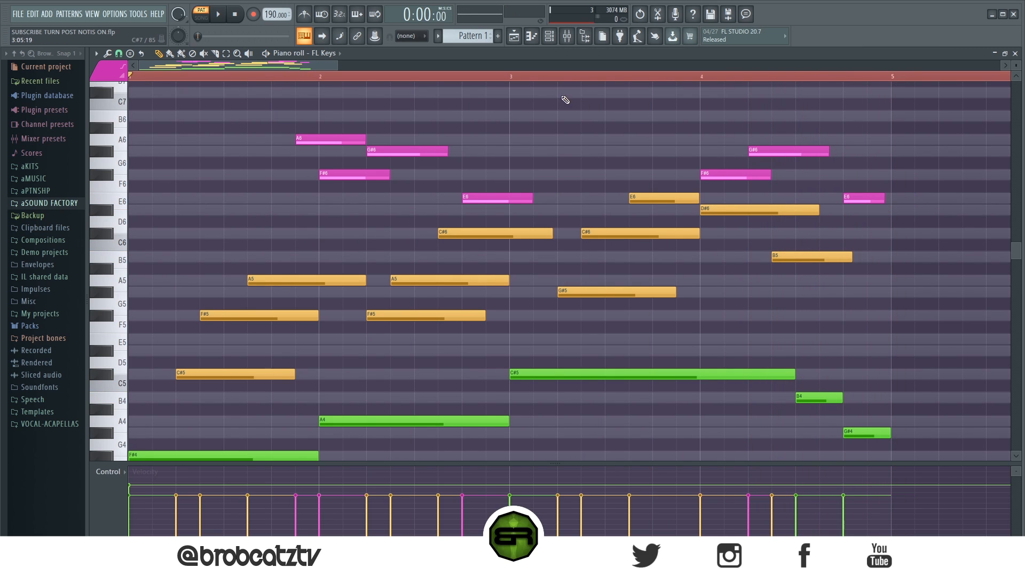
# Duplicate the entire four-bar phrase into bars 5 to 8.
pyautogui.scroll(-4, 567, 79)
pyautogui.scroll(-2, 556, 142)
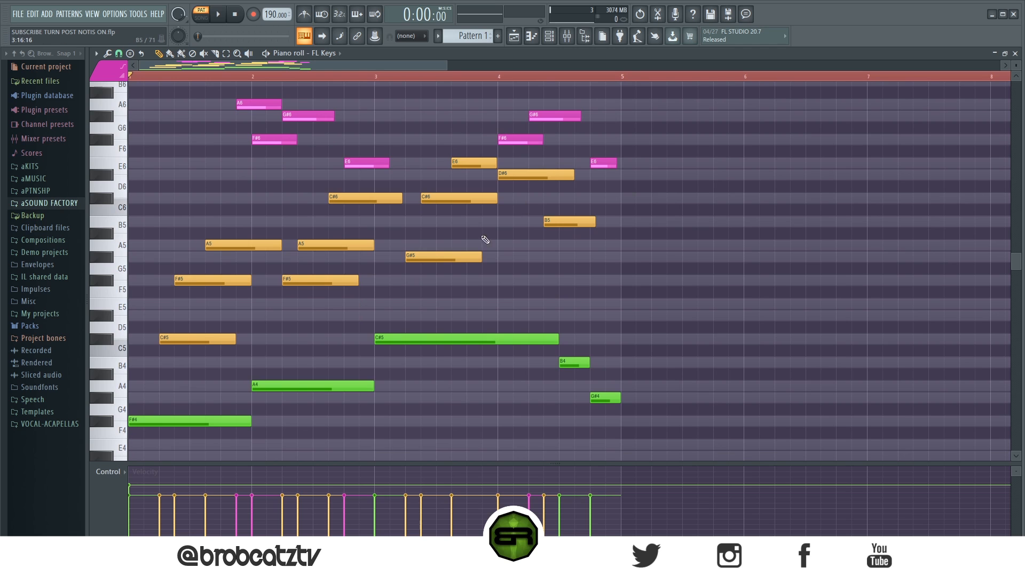
pyautogui.hotkey('ctrl', 'a')
pyautogui.hotkey('ctrl', 'b')
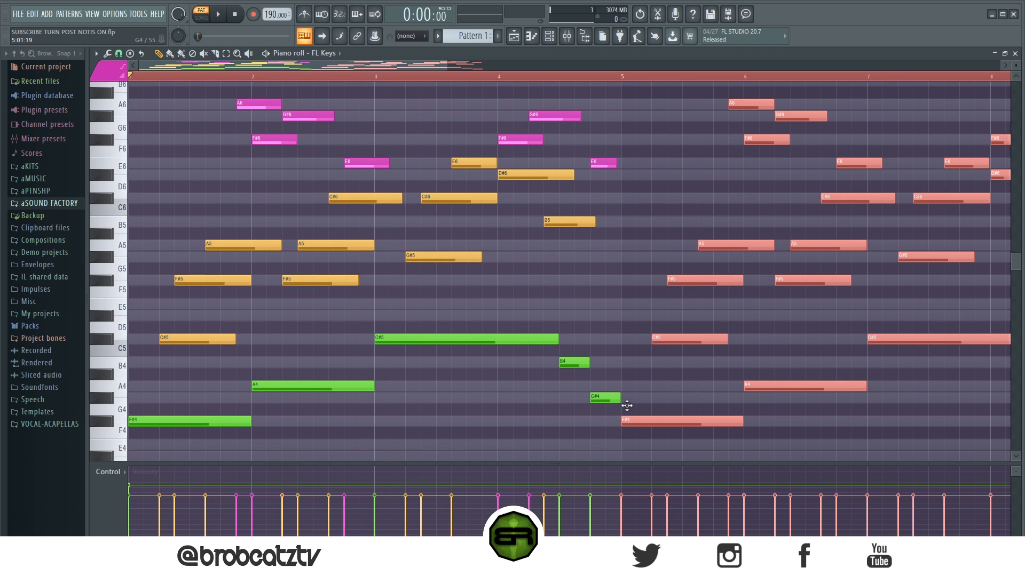
pyautogui.scroll(6, 606, 257)
pyautogui.scroll(-2, 474, 79)
pyautogui.keyDown('ctrl'); pyautogui.click(505, 111); pyautogui.keyUp('ctrl')
# Shorten the last C#6 chord note in bar 7, and add counter-melody notes D#6 on beat 3 and B5 on beat 4.
pyautogui.moveTo(514, 65); pyautogui.dragTo(624, 68)
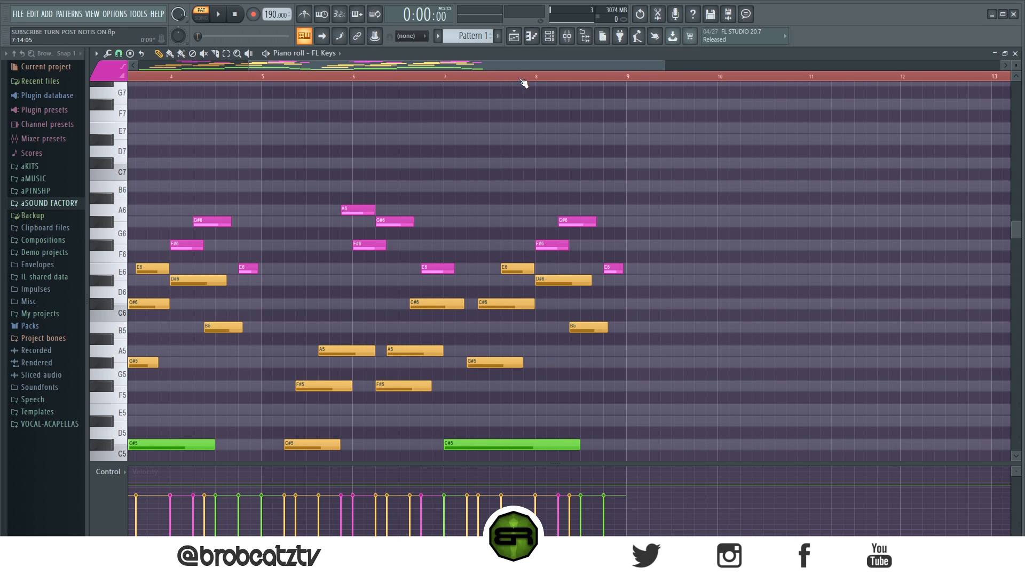
pyautogui.scroll(2, 523, 82)
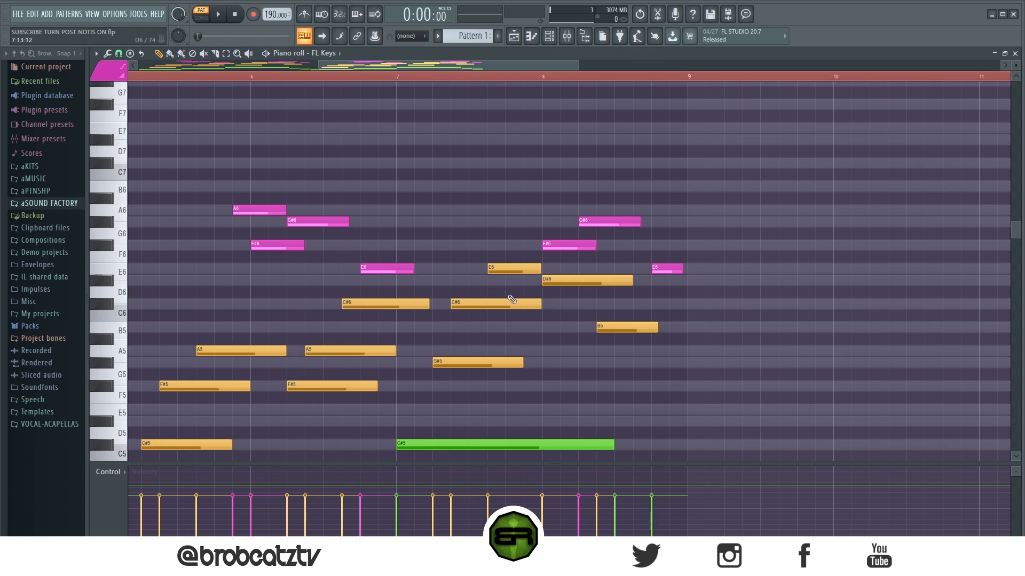
pyautogui.moveTo(541, 307); pyautogui.dragTo(484, 310)
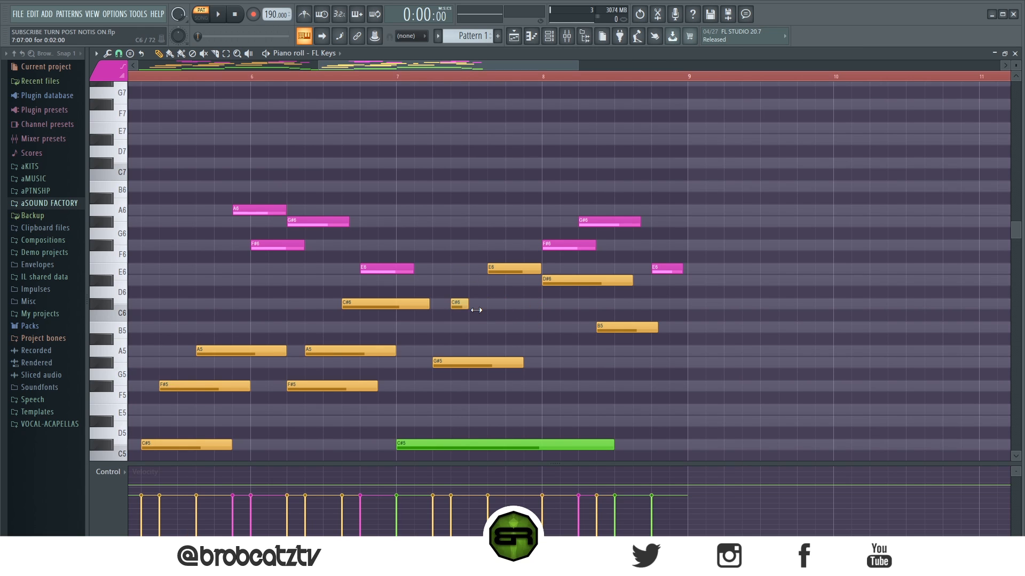
pyautogui.click(401, 274)
pyautogui.keyDown('ctrl'); pyautogui.click(387, 267); pyautogui.keyUp('ctrl')
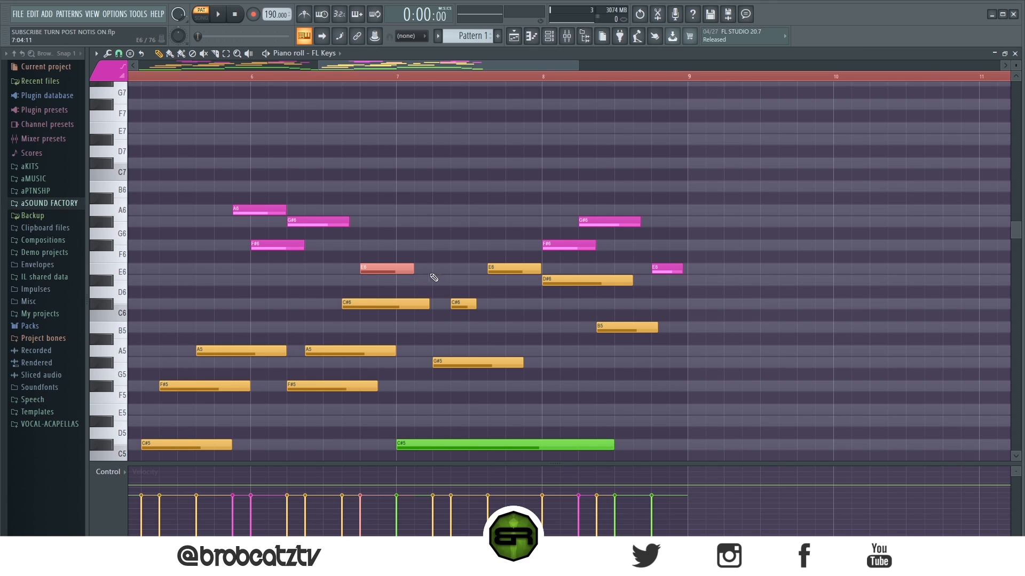
pyautogui.click(470, 283)
pyautogui.click(504, 303)
pyautogui.rightClick(509, 308)
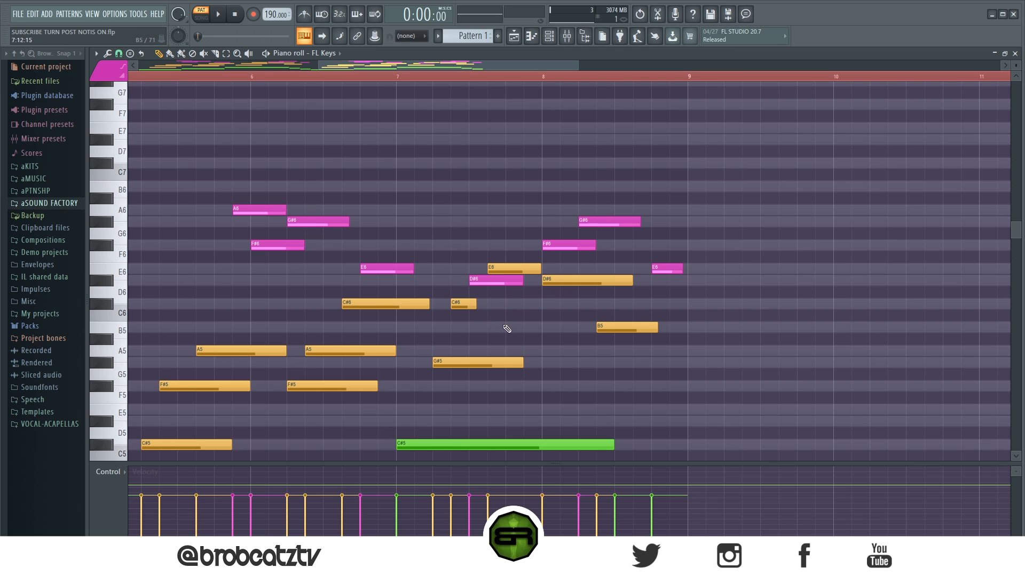
pyautogui.click(505, 327)
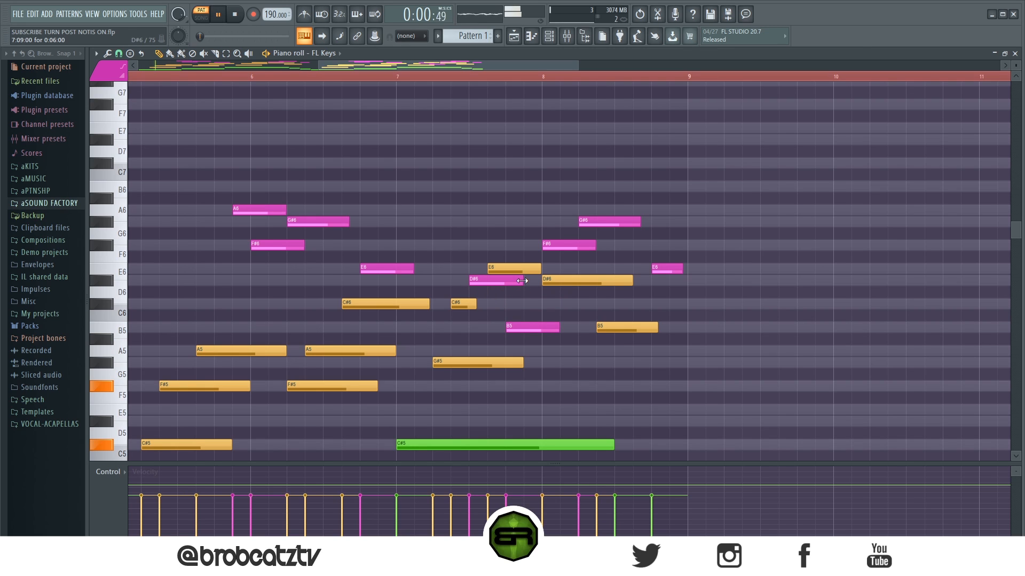
# Play from bar 6 and move the new B5 counter-melody note in bar 7 to C#6 at beat 4.5.
pyautogui.click(314, 79)
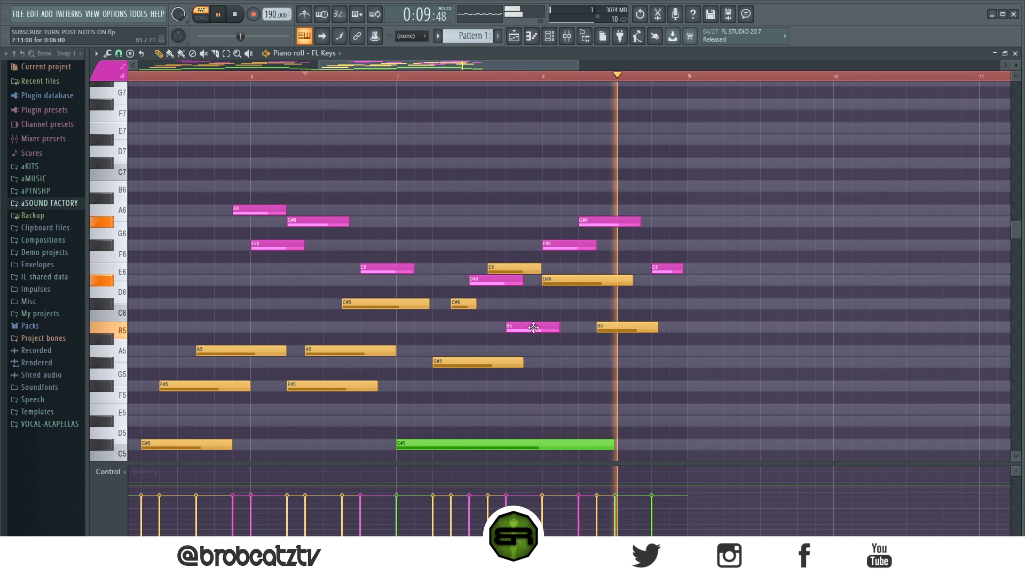
pyautogui.moveTo(526, 329); pyautogui.dragTo(550, 305)
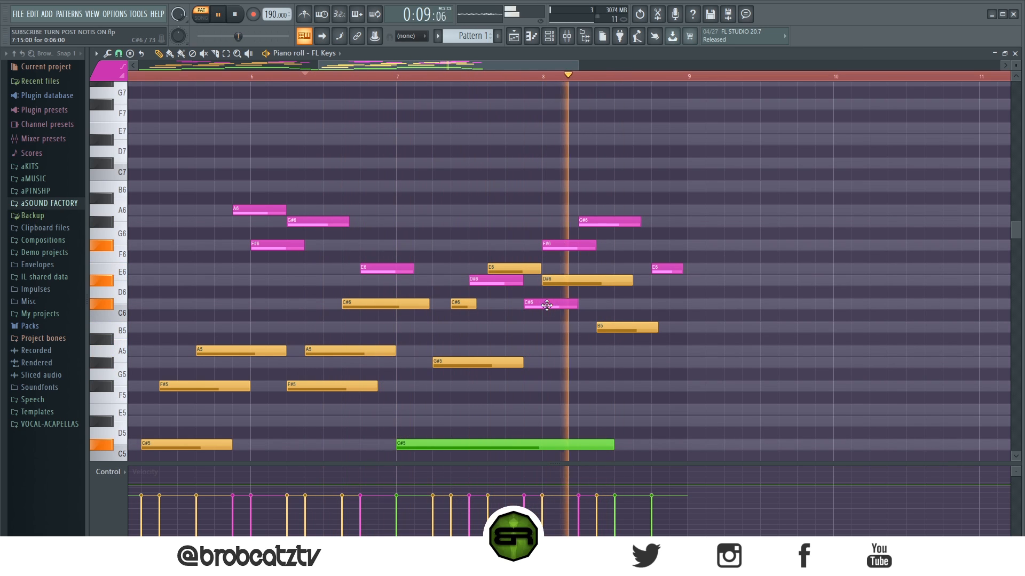
pyautogui.press('space')
# Shorten the D#6 and C#6 counter-melody notes in bar 7 to half a beat, and set the short C#6 chord note to three steps.
pyautogui.click(501, 280)
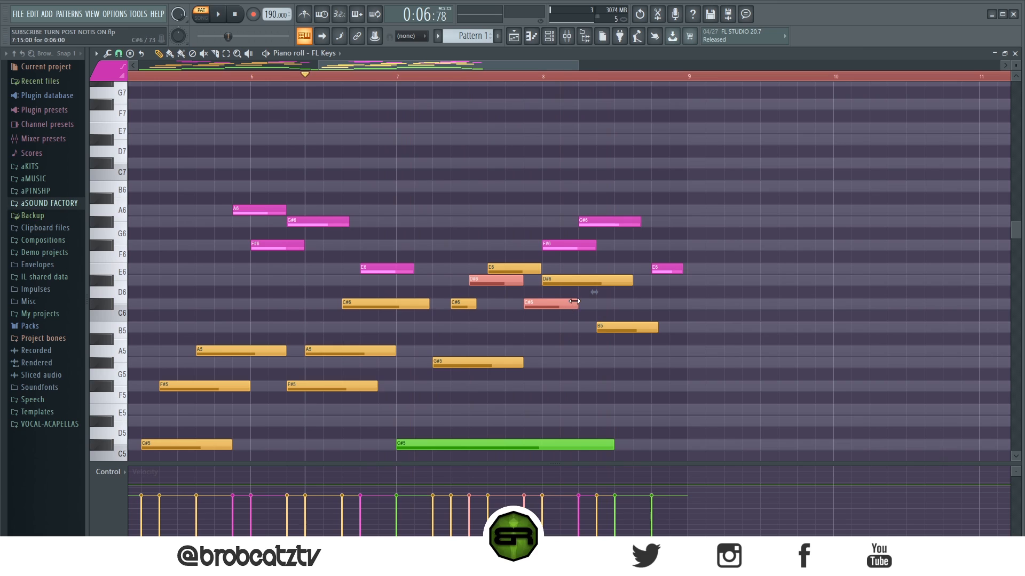
pyautogui.moveTo(576, 303); pyautogui.dragTo(541, 304)
pyautogui.click(477, 302)
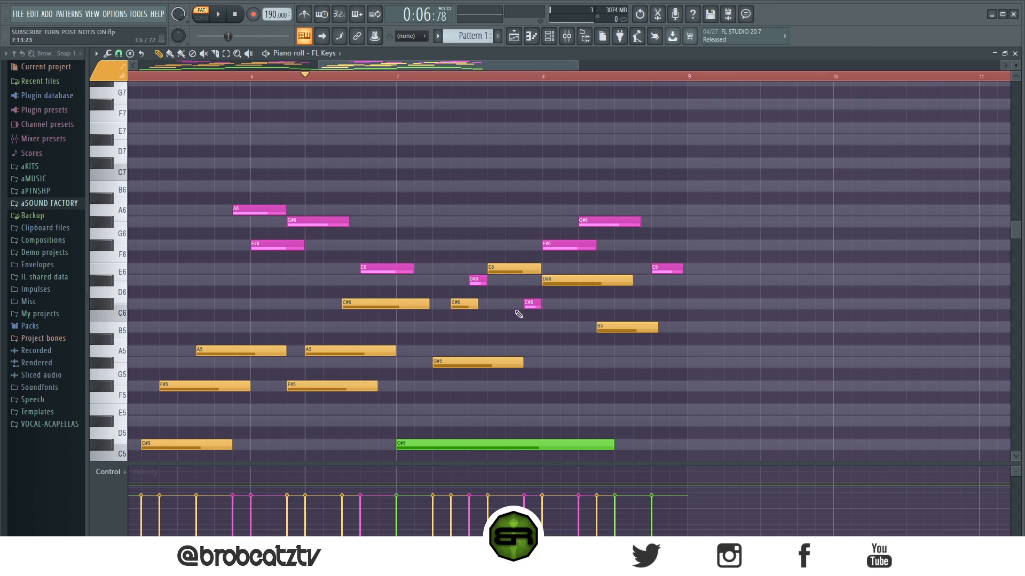
pyautogui.click(563, 284)
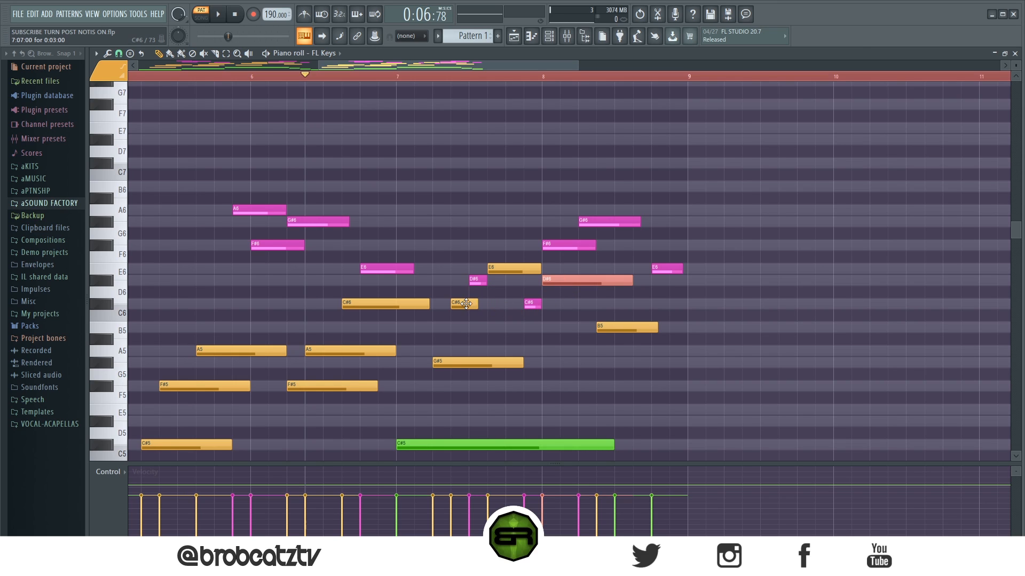
pyautogui.click(614, 326)
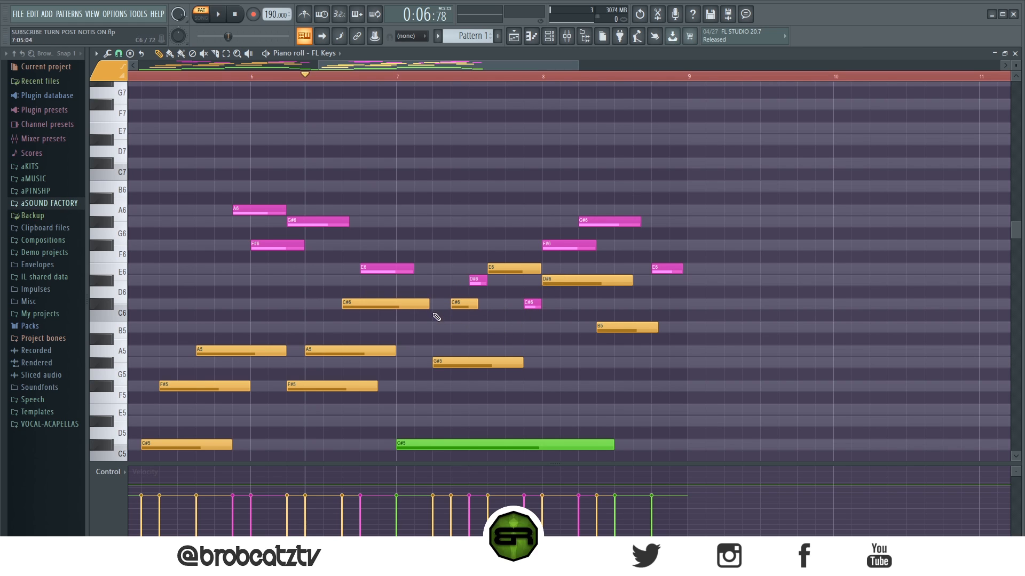
pyautogui.scroll(-3, 447, 344)
pyautogui.moveTo(194, 392); pyautogui.dragTo(457, 298)
pyautogui.keyDown('ctrl'); pyautogui.click(466, 362); pyautogui.keyUp('ctrl')
pyautogui.scroll(2, 450, 289)
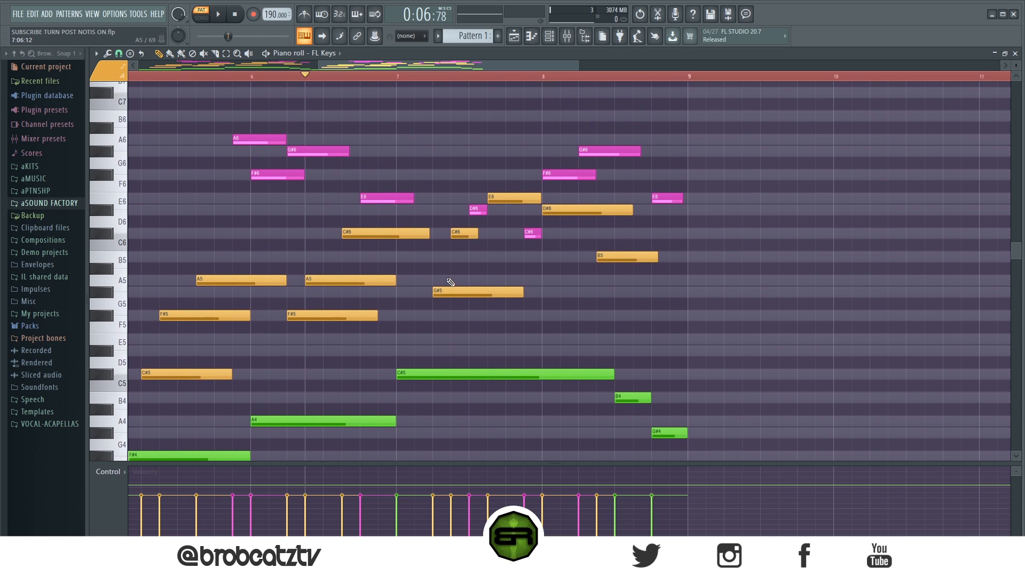
# Copy all eight bars of FL Keys notes into the GUITAR channel and duplicate them there into bars 9 to 16.
pyautogui.moveTo(388, 68); pyautogui.dragTo(126, 74)
pyautogui.scroll(-3, 180, 81)
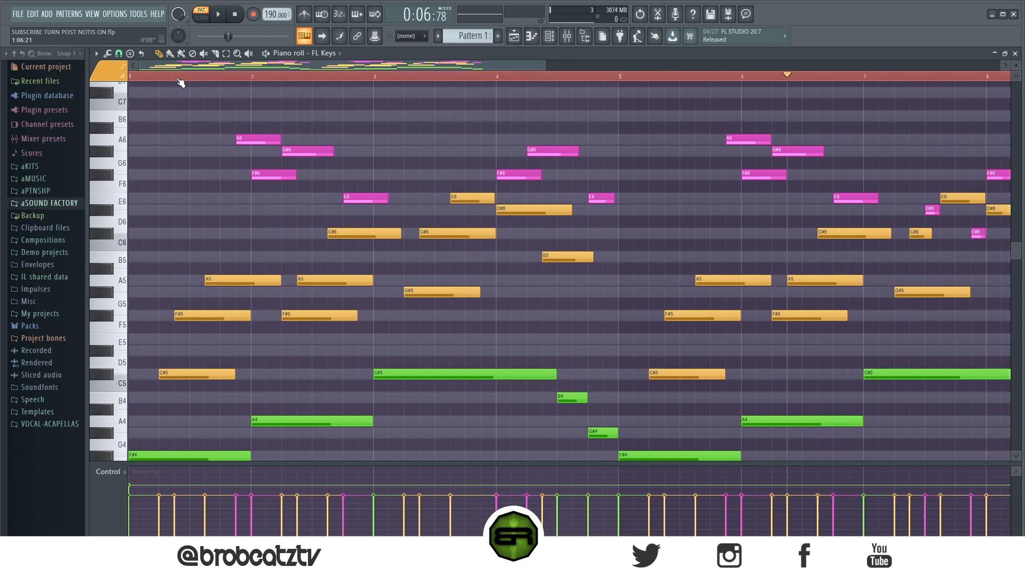
pyautogui.hotkey('ctrl', 'a')
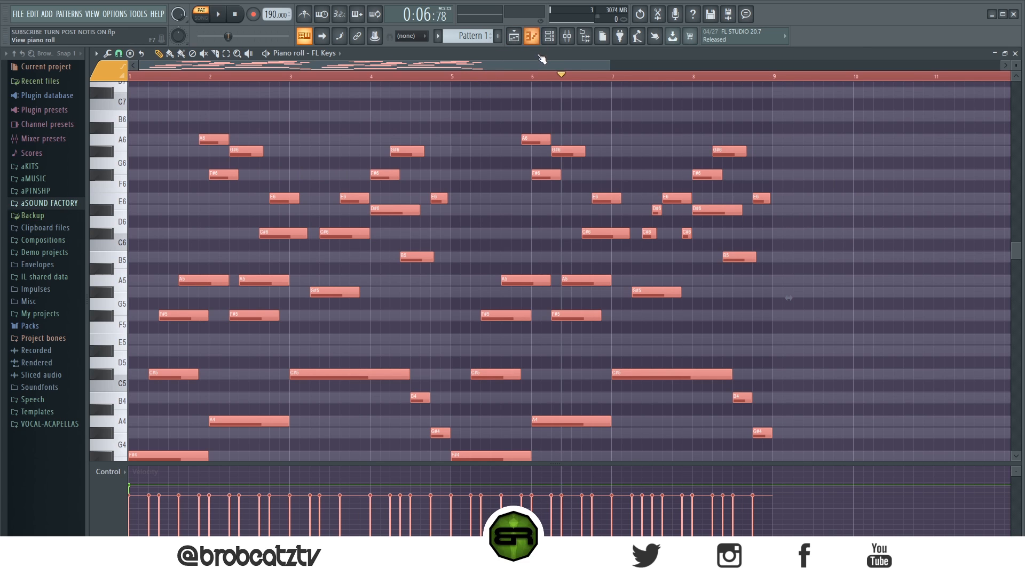
pyautogui.click(549, 36)
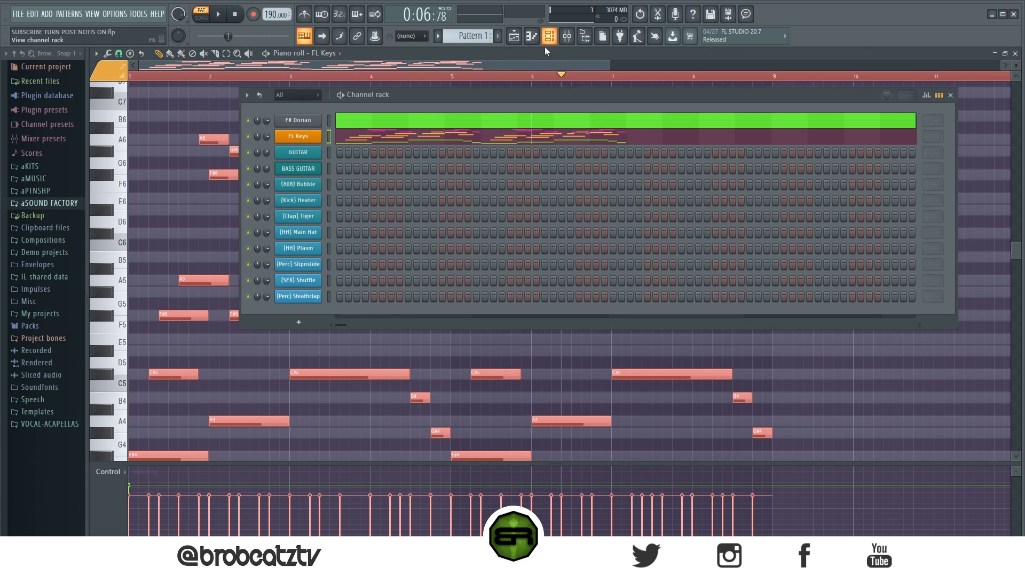
pyautogui.rightClick(307, 154)
pyautogui.rightClick(310, 140)
pyautogui.click(495, 148)
pyautogui.rightClick(305, 155)
pyautogui.click(442, 174)
pyautogui.click(403, 155)
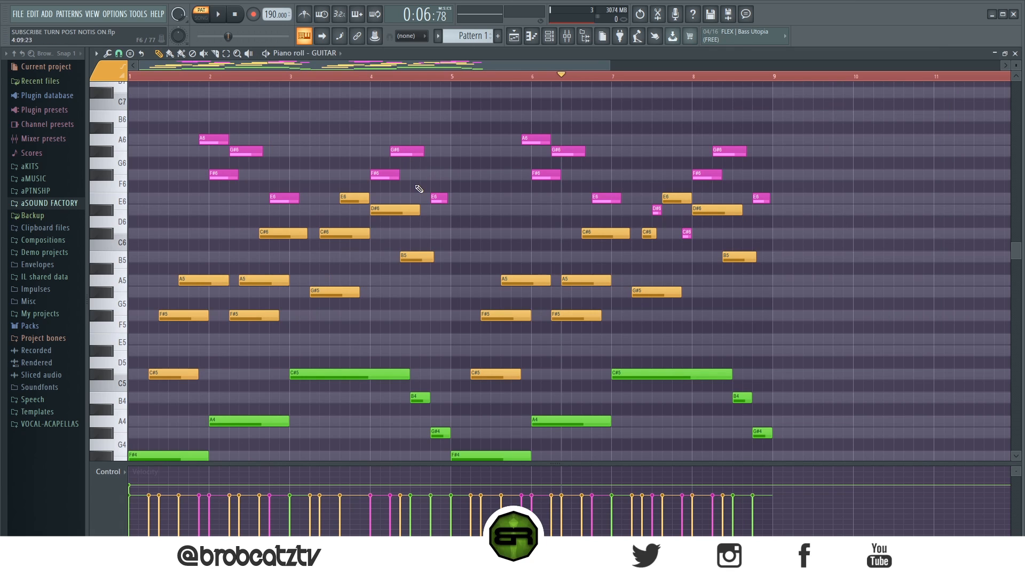
pyautogui.hotkey('ctrl', 'a')
pyautogui.hotkey('ctrl', 'b')
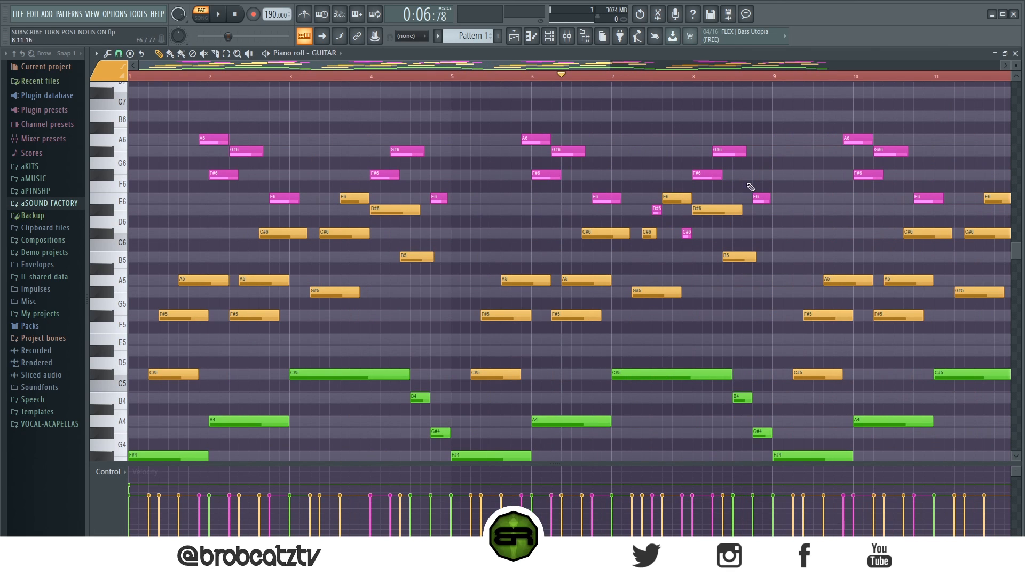
# Delete all magenta counter-melody notes from bars 1 to 8 of the GUITAR part.
pyautogui.rightClick(739, 151)
pyautogui.rightClick(758, 198)
pyautogui.rightClick(605, 198)
pyautogui.rightClick(568, 151)
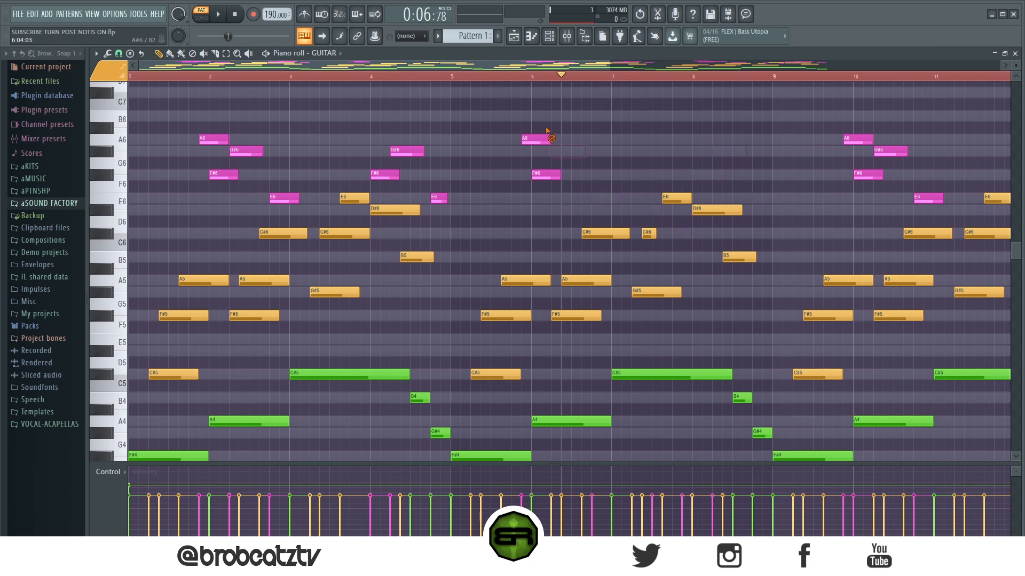
pyautogui.rightClick(536, 139)
pyautogui.rightClick(546, 175)
pyautogui.rightClick(406, 151)
pyautogui.rightClick(384, 174)
pyautogui.rightClick(284, 198)
pyautogui.rightClick(223, 174)
pyautogui.rightClick(214, 139)
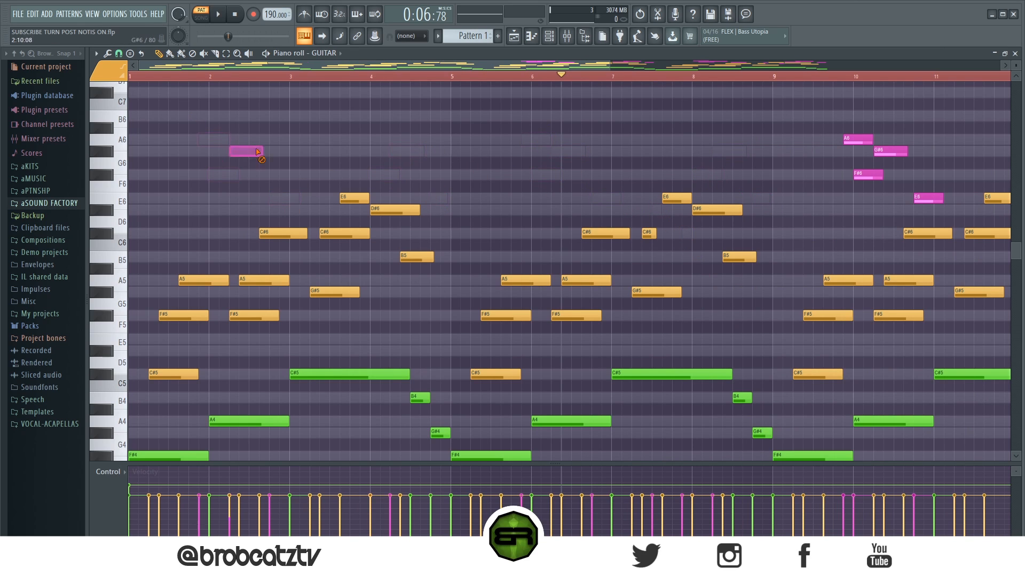
# Recolor all GUITAR notes green.
pyautogui.hotkey('ctrl', 'a')
pyautogui.click(119, 62)
pyautogui.click(112, 85)
pyautogui.hotkey('alt', 'c')
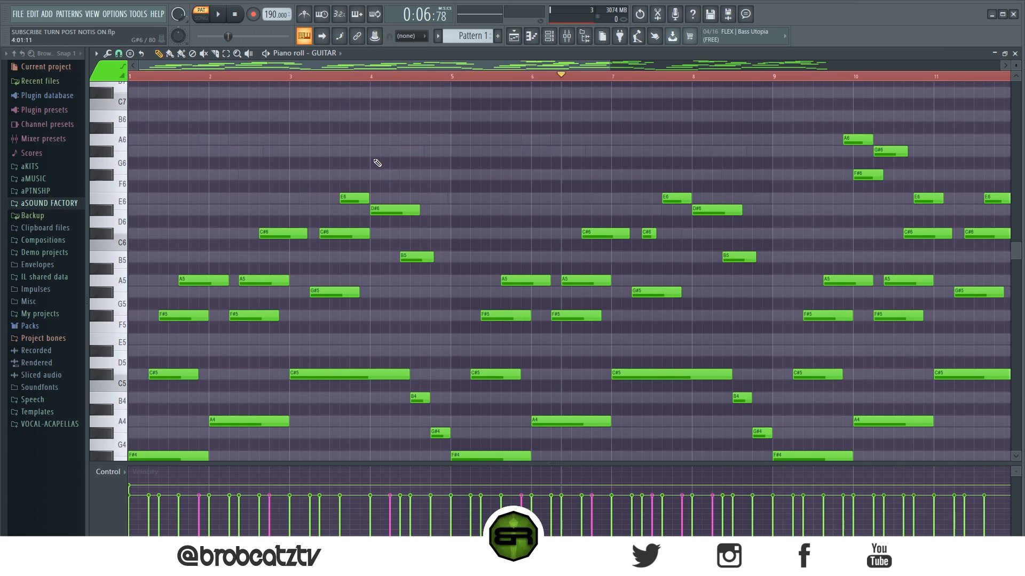
# Copy the root-note line F#4, A4, C#5, B4, G#4 from bars 1 to 4 of GUITAR into the BASS GUITAR channel.
pyautogui.scroll(-3, 377, 162)
pyautogui.moveTo(261, 287); pyautogui.dragTo(261, 321)
pyautogui.moveTo(326, 274); pyautogui.dragTo(327, 278)
pyautogui.moveTo(207, 340); pyautogui.dragTo(206, 353)
pyautogui.moveTo(407, 291); pyautogui.dragTo(449, 340)
pyautogui.moveTo(655, 263); pyautogui.dragTo(491, 380)
pyautogui.click(631, 317)
pyautogui.moveTo(441, 264); pyautogui.dragTo(182, 364)
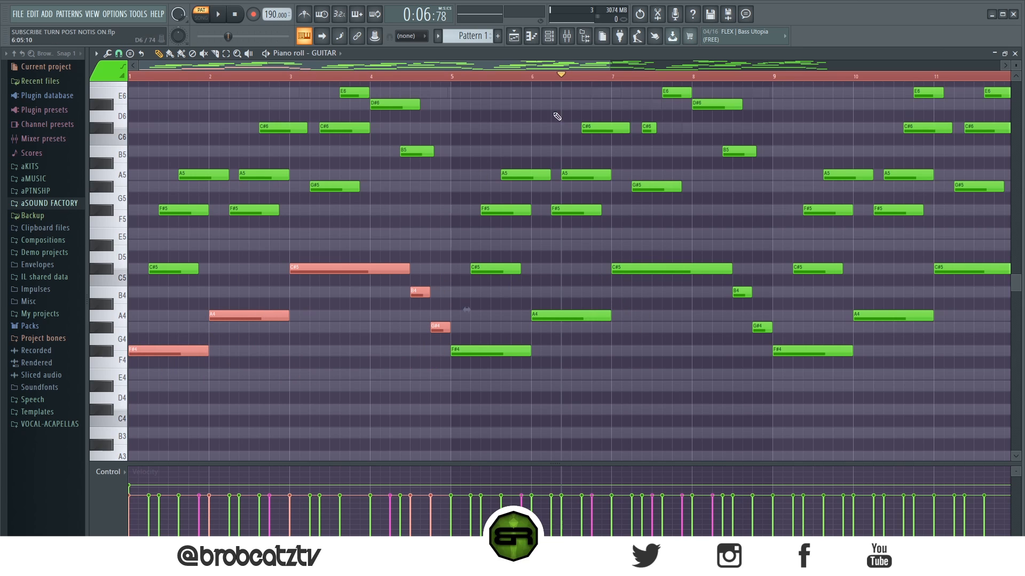
pyautogui.click(555, 42)
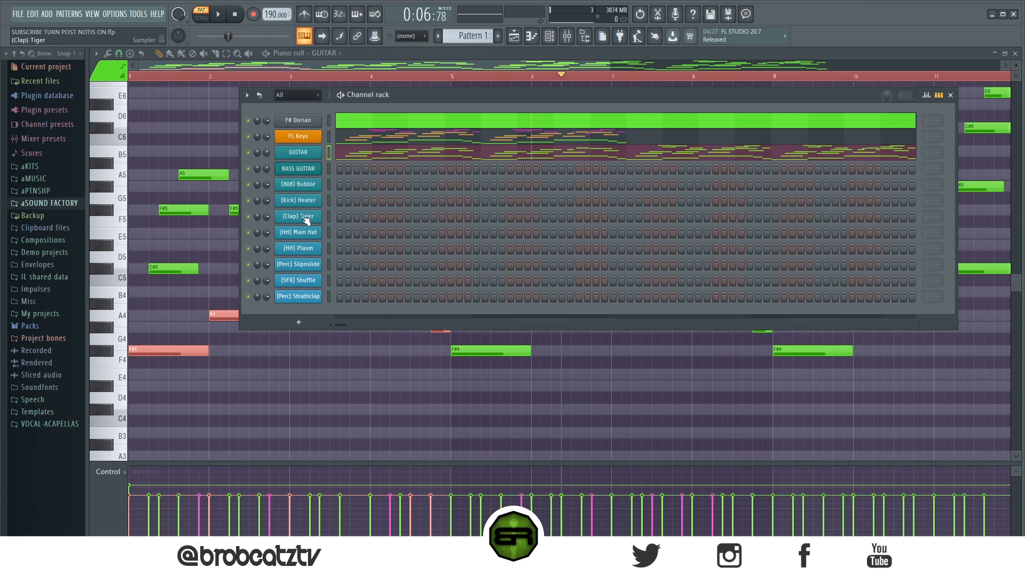
pyautogui.click(315, 170)
pyautogui.hotkey('ctrl', 'v')
# Copy the bass line to bar 5, and copy the resulting eight bars to bar 9 to fill all 16 bars.
pyautogui.moveTo(169, 350); pyautogui.dragTo(473, 362)
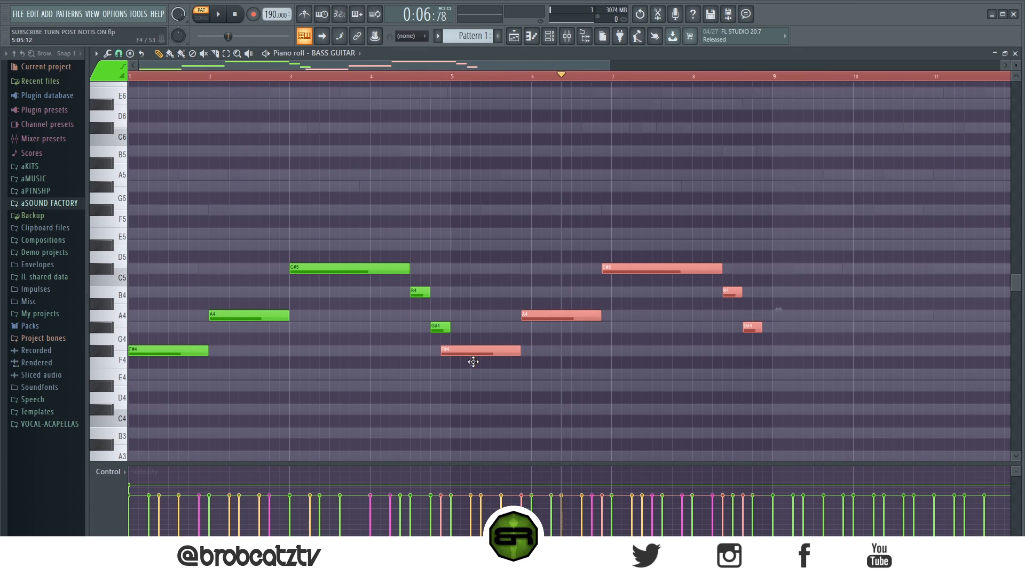
pyautogui.click(483, 363)
pyautogui.rightClick(497, 363)
pyautogui.moveTo(826, 252); pyautogui.dragTo(493, 355)
pyautogui.hotkey('ctrl', 'a')
pyautogui.moveTo(154, 351); pyautogui.dragTo(801, 356)
# Transpose the entire BASS GUITAR line down one octave and audition its lowest root note.
pyautogui.hotkey('ctrl', 'a')
pyautogui.hotkey('ctrl', 'Down')
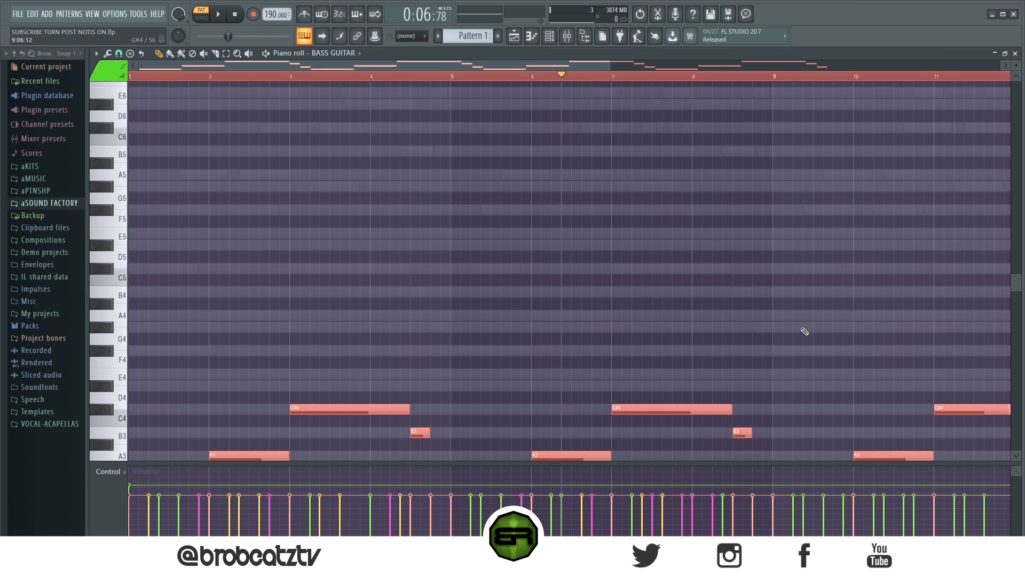
pyautogui.scroll(-4, 721, 214)
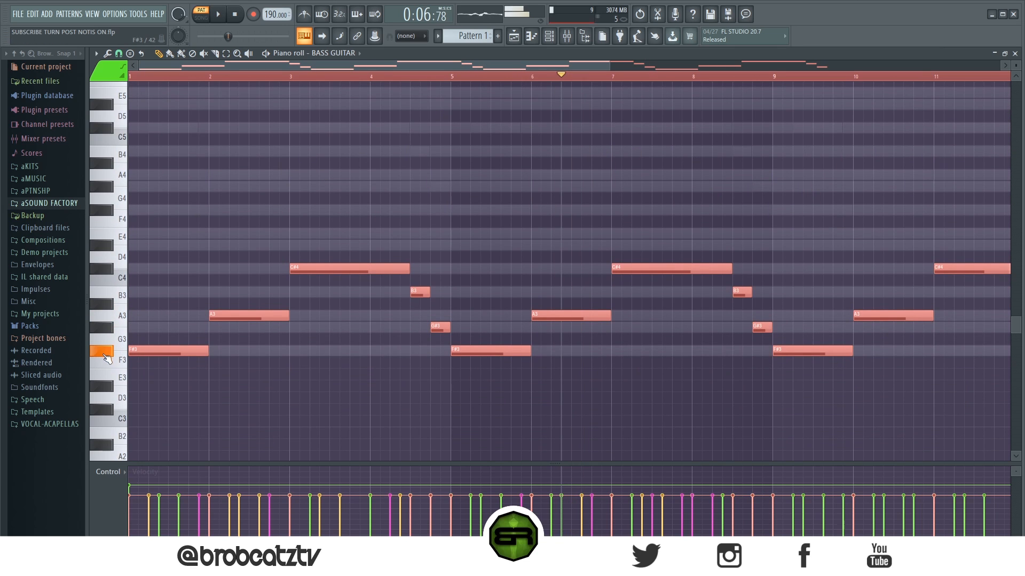
# Play the pattern from the start and listen to the BASS GUITAR line together with the other channels.
pyautogui.click(554, 40)
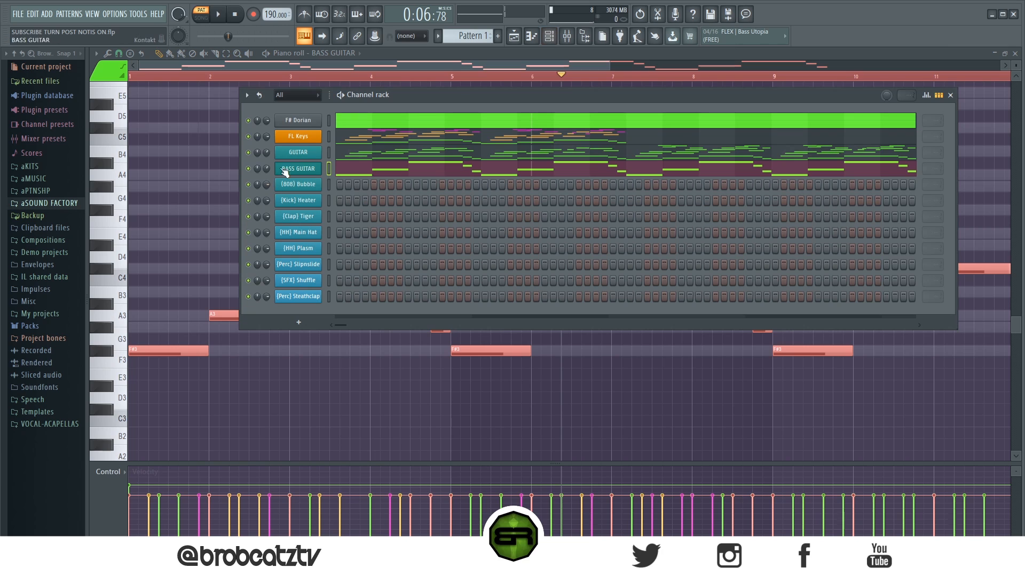
pyautogui.press('space')
pyautogui.press('space')
pyautogui.click(234, 17)
pyautogui.press('space')
pyautogui.press('F6')
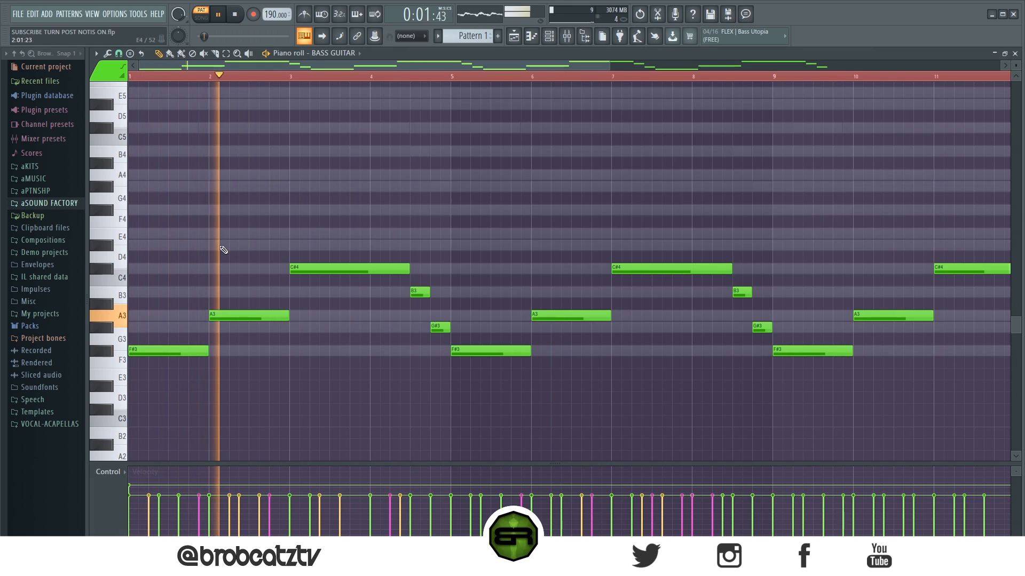
# Transpose the entire BASS GUITAR line down one more octave and listen to the lower notes.
pyautogui.press('space')
pyautogui.hotkey('ctrl', 'Down')
pyautogui.press('space')
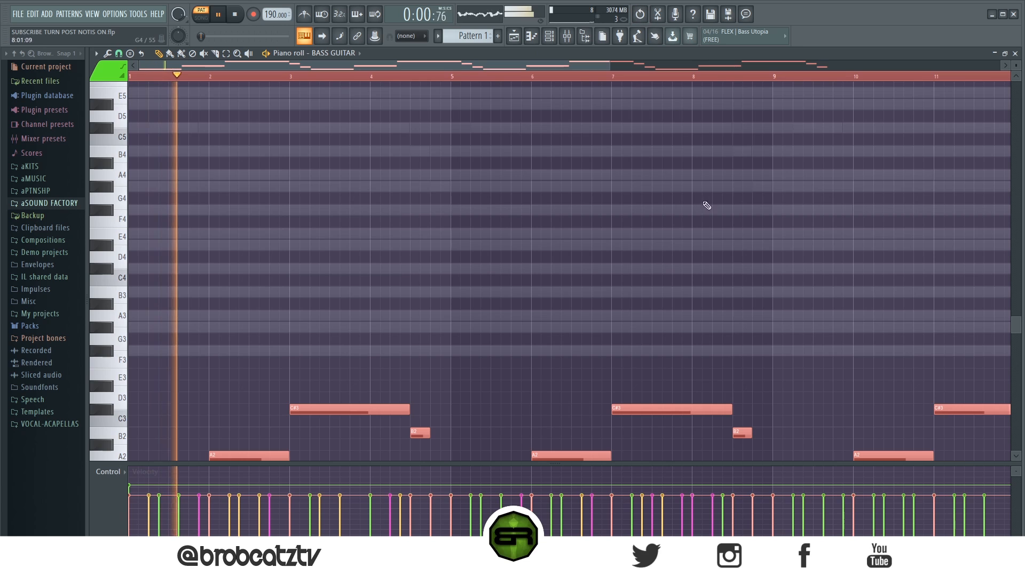
pyautogui.hotkey('ctrl', 'd')
# Open the GUITAR part, bring all 16 bars into view, and listen through to its end.
pyautogui.press('F6')
pyautogui.click(414, 151)
pyautogui.scroll(10, 425, 119)
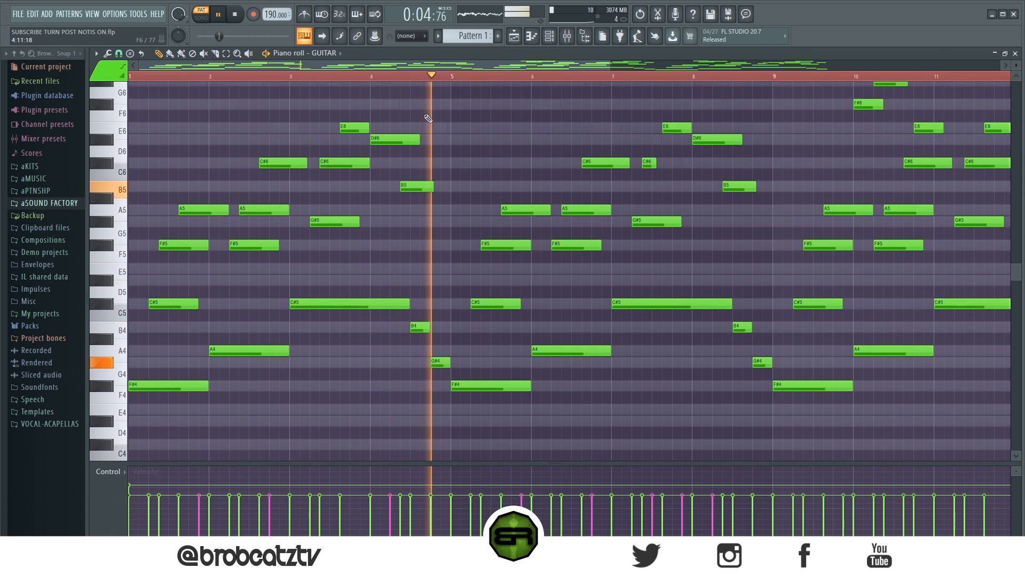
pyautogui.moveTo(610, 66); pyautogui.dragTo(902, 66)
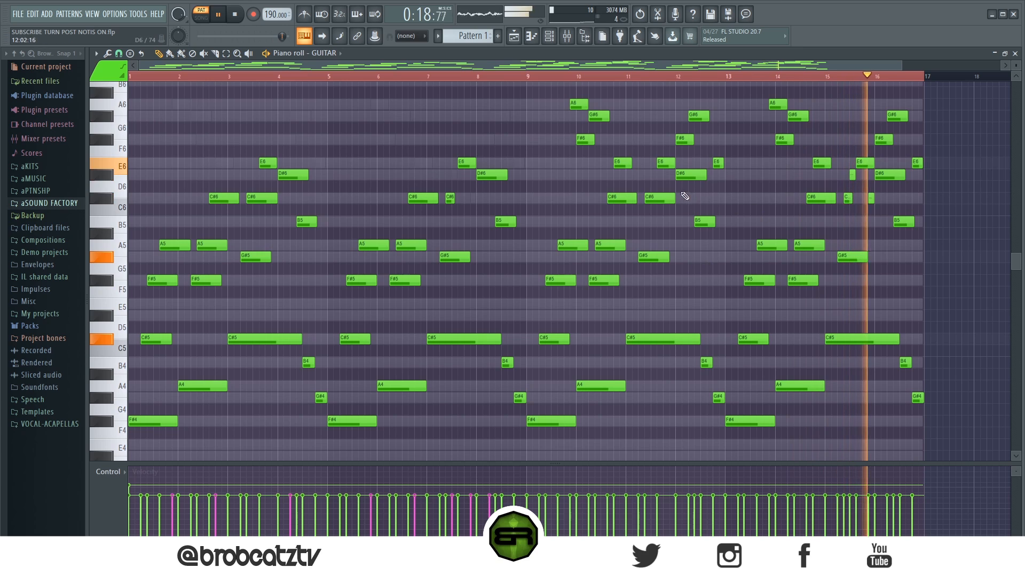
pyautogui.press('space')
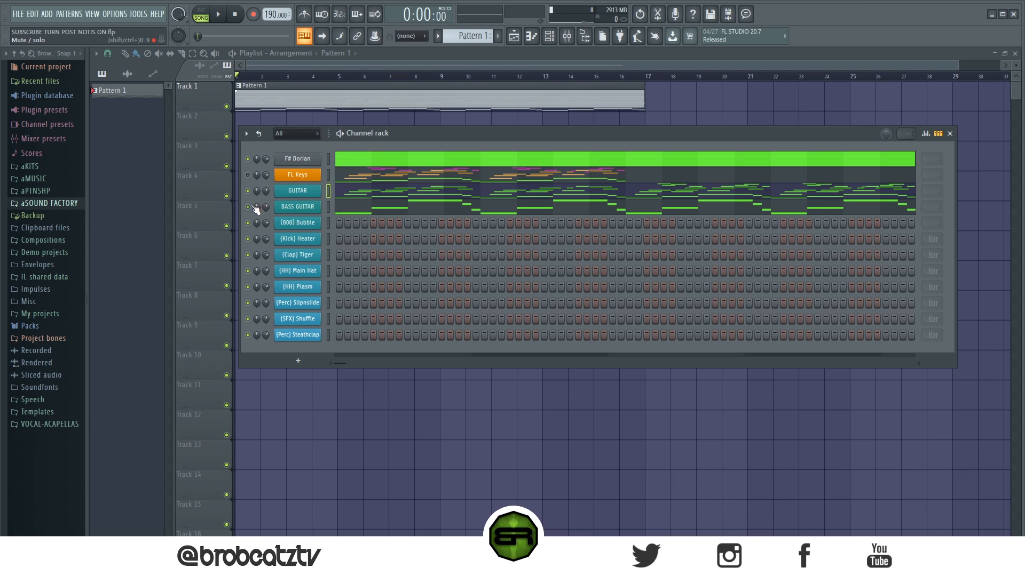
# Reopen the GUITAR notes from the channel rack and play the passage starting around bar 9.
pyautogui.click(369, 189)
pyautogui.keyDown('ctrl'); pyautogui.scroll(8, 312, 95); pyautogui.keyUp('ctrl')
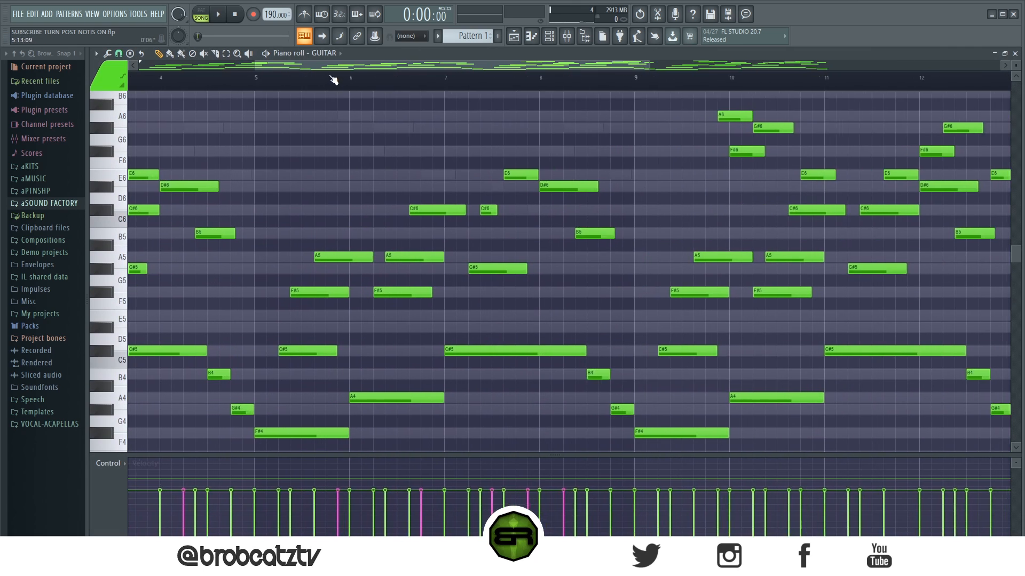
pyautogui.scroll(2, 429, 125)
pyautogui.scroll(2, 433, 131)
pyautogui.scroll(-2, 437, 245)
pyautogui.click(398, 80)
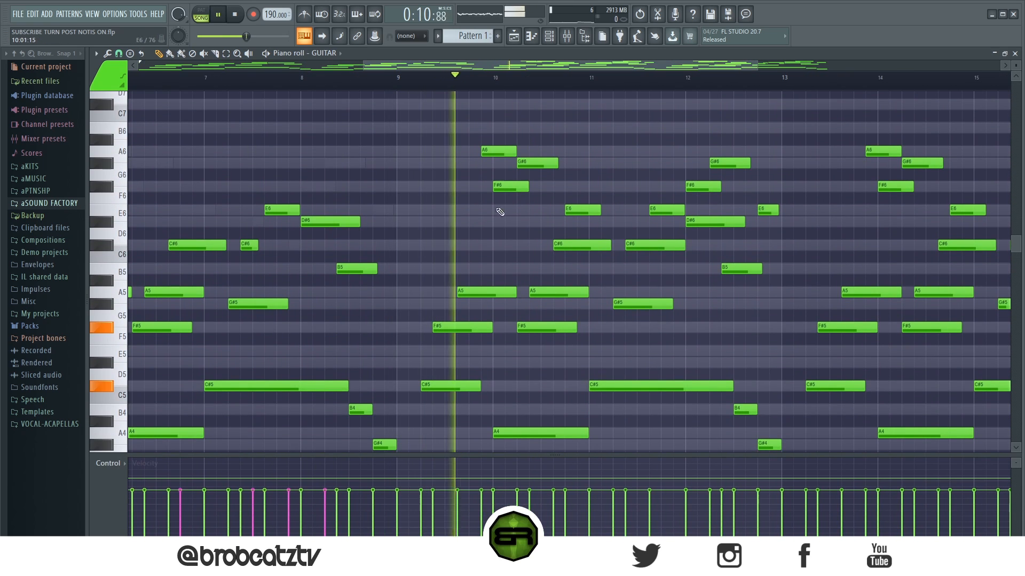
pyautogui.press('space')
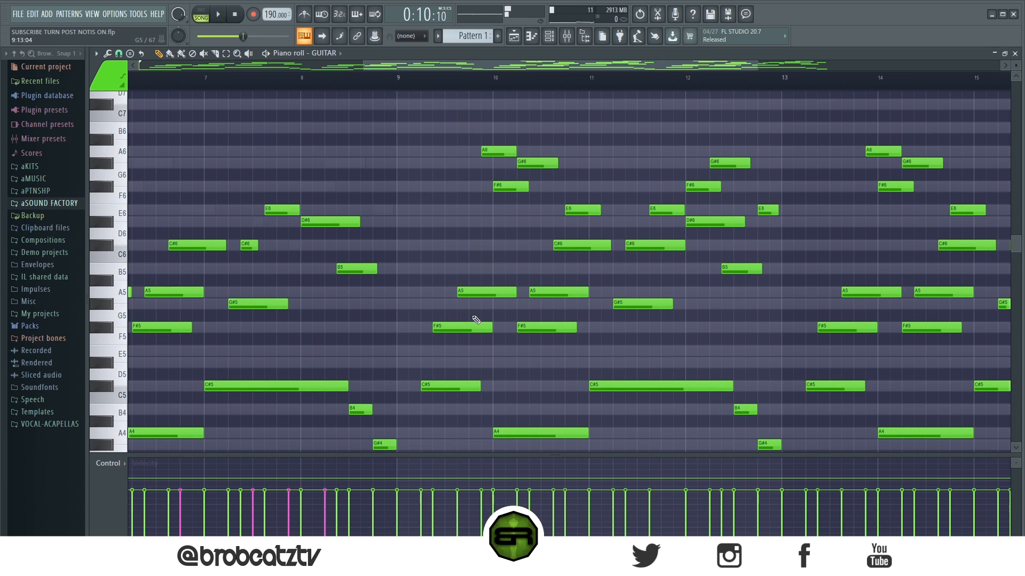
# Add a copy of the GUITAR C#5 note in bar 9 two octaves higher, at C#7.
pyautogui.scroll(2, 477, 319)
pyautogui.scroll(-2, 451, 295)
pyautogui.scroll(-2, 442, 77)
pyautogui.moveTo(469, 66)
pyautogui.mouseDown()
pyautogui.moveTo(613, 65)
pyautogui.moveTo(488, 73)
pyautogui.mouseUp()
pyautogui.scroll(1, 491, 66)
pyautogui.scroll(-4, 276, 364)
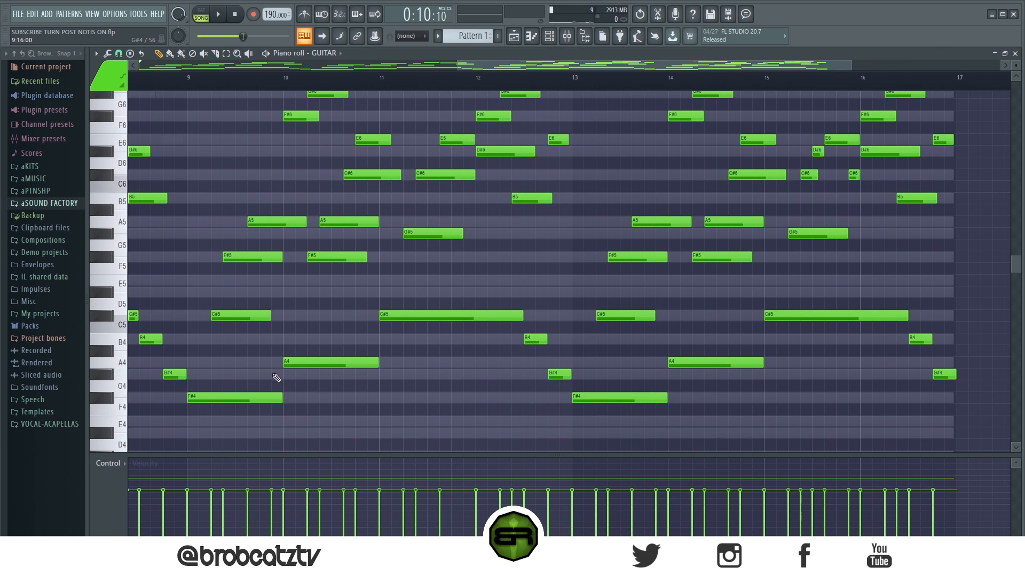
pyautogui.keyDown('ctrl'); pyautogui.click(246, 319); pyautogui.keyUp('ctrl')
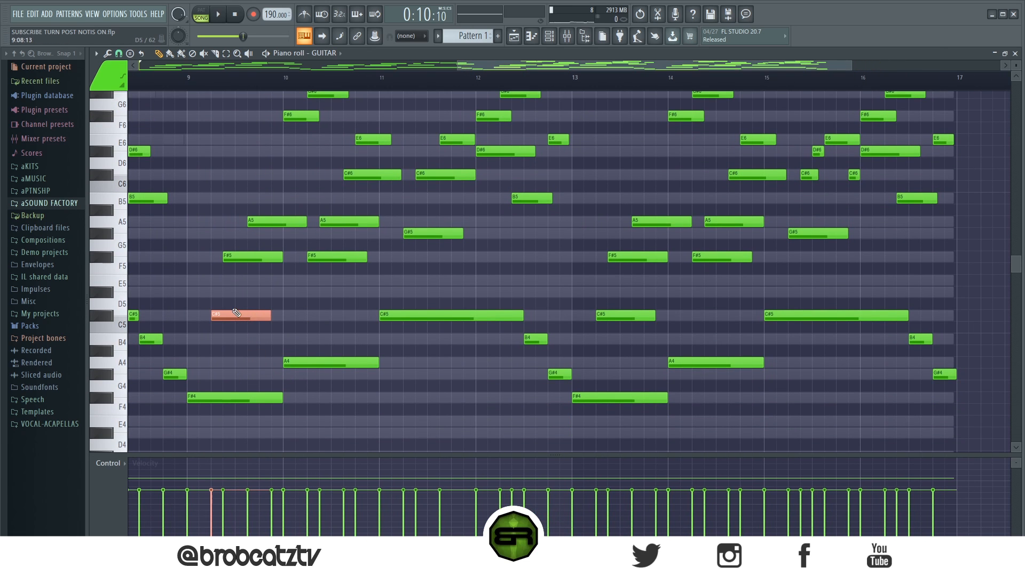
pyautogui.hotkey('ctrl', 'Up')
pyautogui.hotkey('ctrl', 'Up')
# Try adding a copy of the bar 9 F#5 note two octaves higher, and remove it again.
pyautogui.keyDown('ctrl'); pyautogui.click(251, 257); pyautogui.keyUp('ctrl')
pyautogui.moveTo(248, 256); pyautogui.dragTo(247, 258)
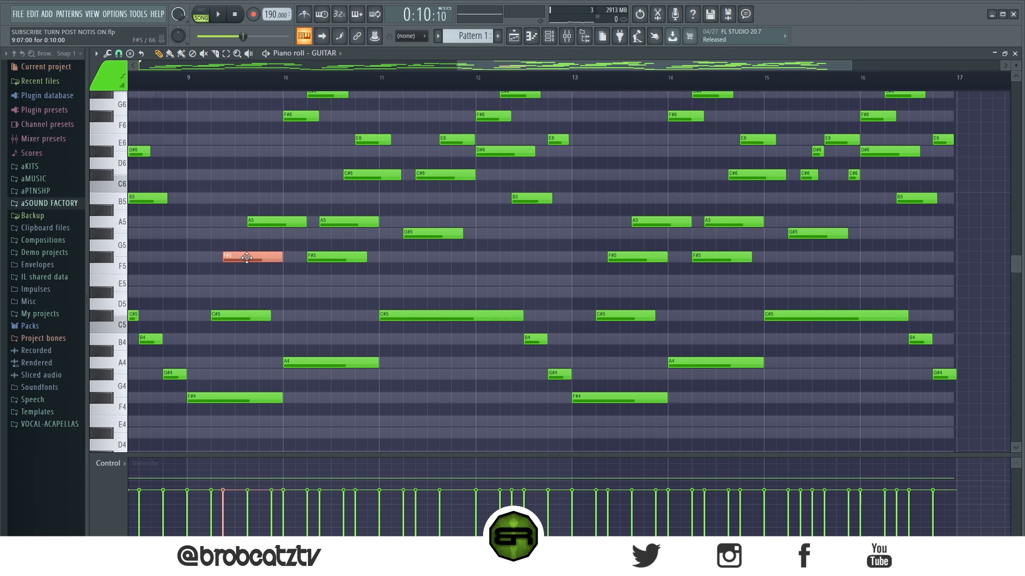
pyautogui.hotkey('ctrl', 'Up')
pyautogui.hotkey('ctrl', 'Up')
pyautogui.scroll(5, 231, 253)
pyautogui.keyDown('ctrl'); pyautogui.click(249, 255); pyautogui.keyUp('ctrl')
pyautogui.rightClick(233, 152)
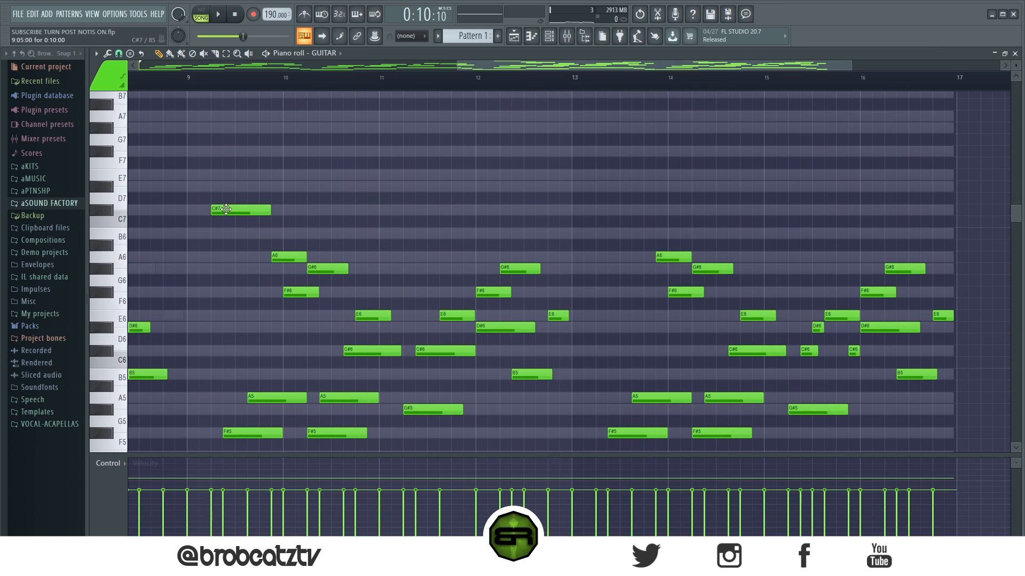
# Move the high C#7 note to the middle of bar 9 at 9:09 and play the passage.
pyautogui.moveTo(227, 209); pyautogui.dragTo(259, 212)
pyautogui.press('space')
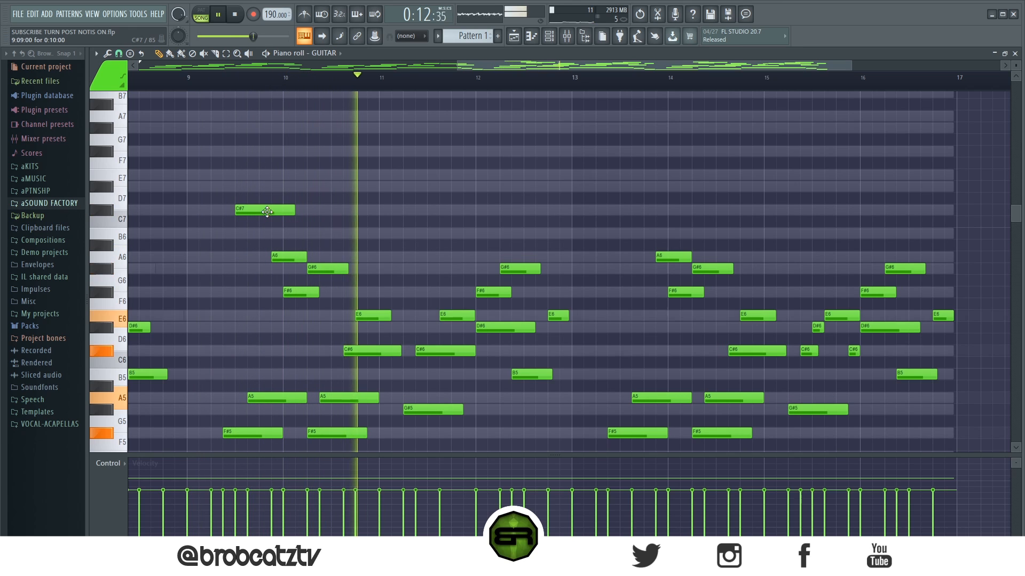
pyautogui.press('space')
# Try a copy of the C#7 note at several positions around bars 11 and 12, and delete it.
pyautogui.moveTo(275, 207); pyautogui.dragTo(473, 209)
pyautogui.press('space')
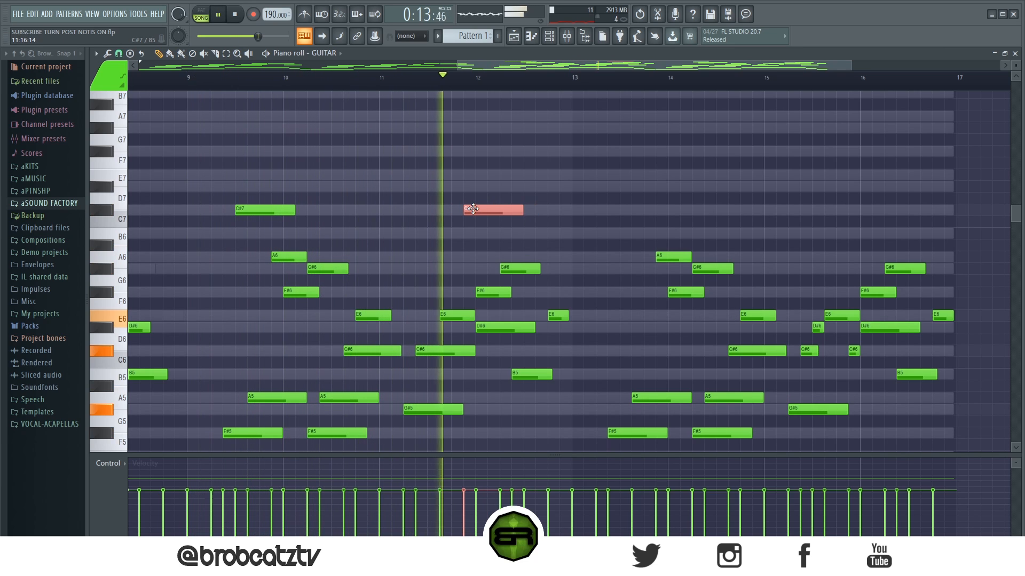
pyautogui.press('space')
pyautogui.moveTo(472, 208)
pyautogui.mouseDown()
pyautogui.moveTo(452, 211)
pyautogui.moveTo(464, 213)
pyautogui.mouseUp()
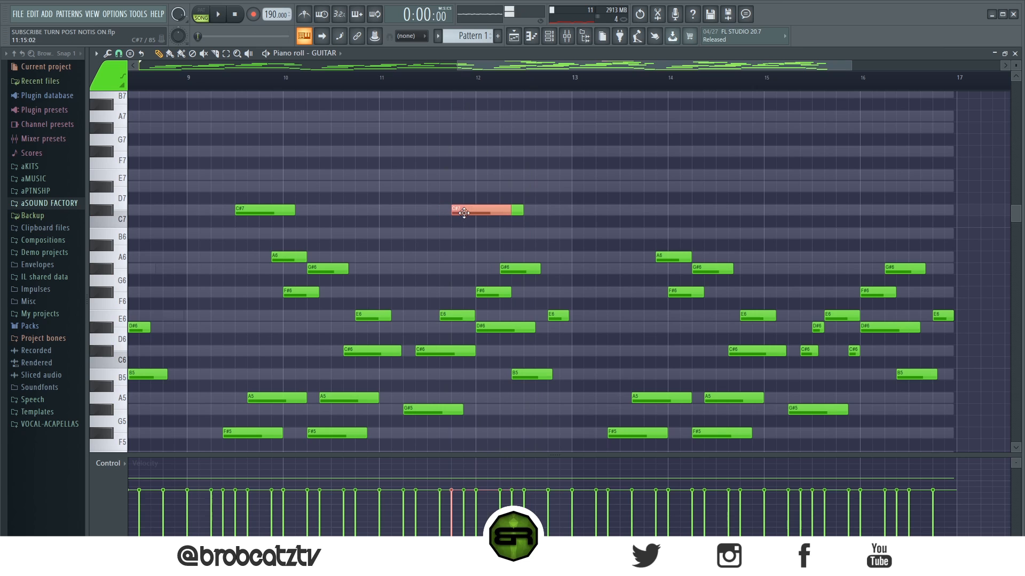
pyautogui.click(224, 79)
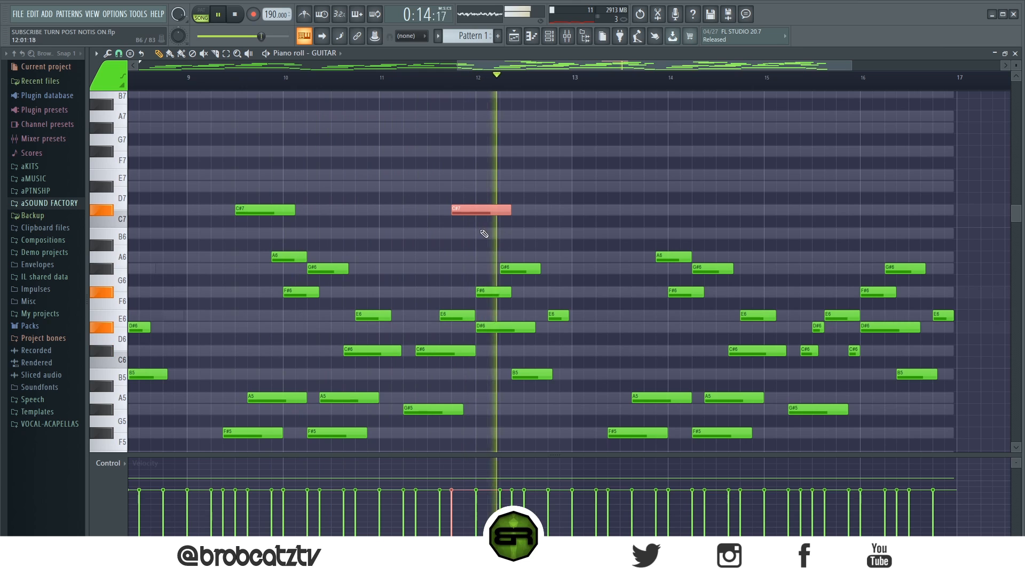
pyautogui.moveTo(472, 208); pyautogui.dragTo(509, 208)
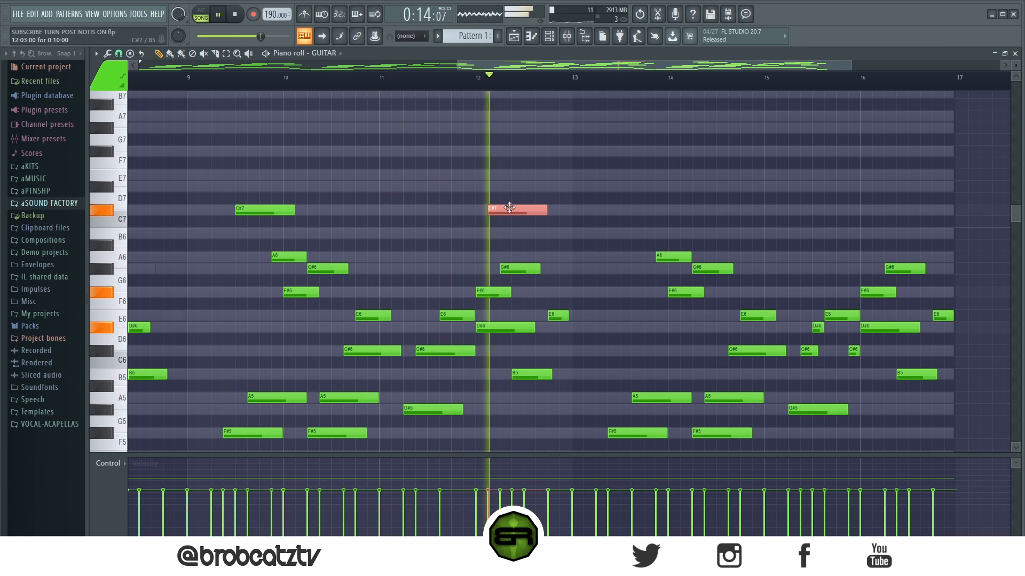
pyautogui.rightClick(509, 208)
pyautogui.press('space')
# Copy the C#7 note to the last quarter of bar 13, audition it, and remove the extra C#7 at bar 16.
pyautogui.moveTo(263, 208); pyautogui.dragTo(671, 205)
pyautogui.press('space')
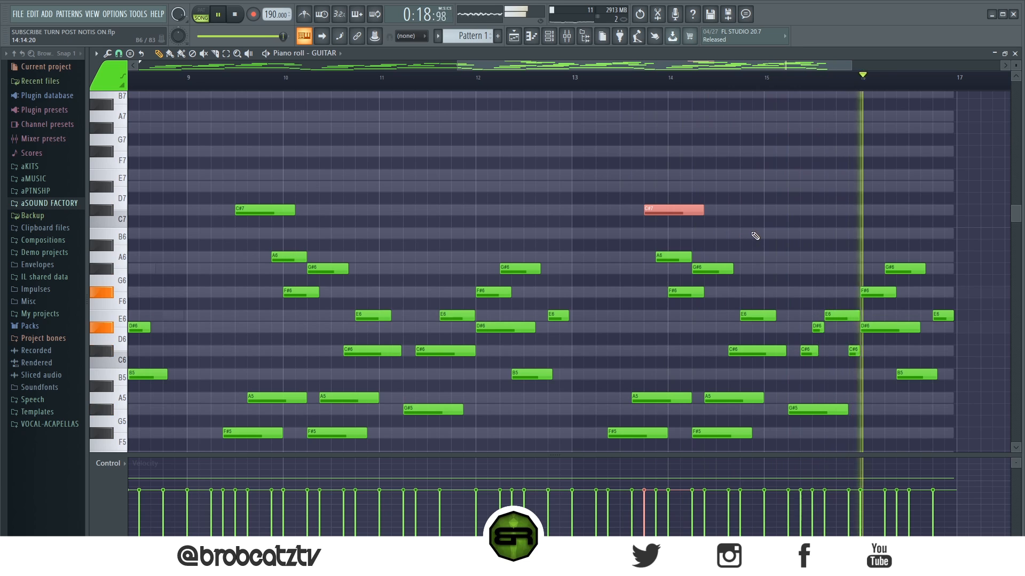
pyautogui.press('space')
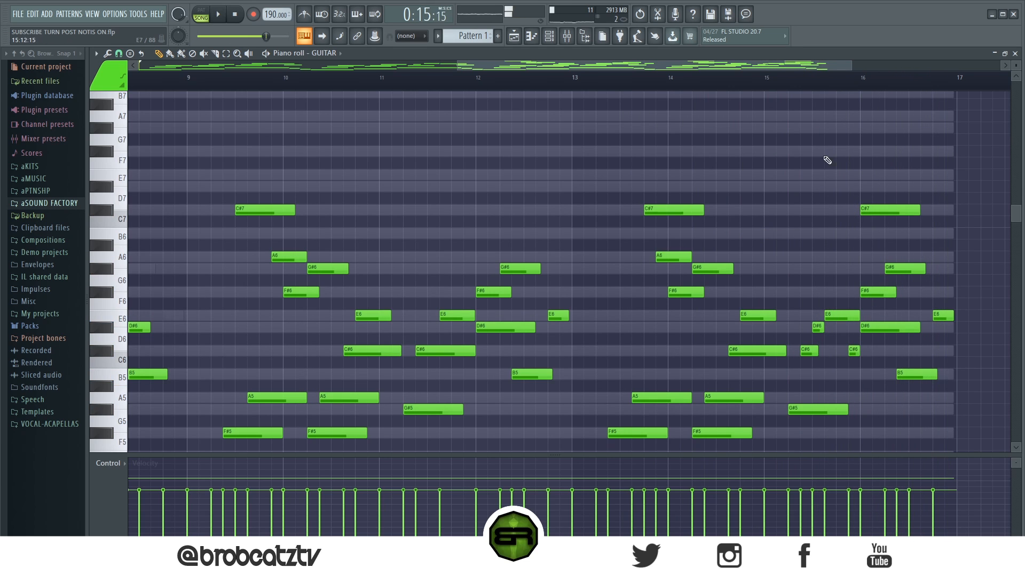
pyautogui.press('space')
pyautogui.rightClick(868, 210)
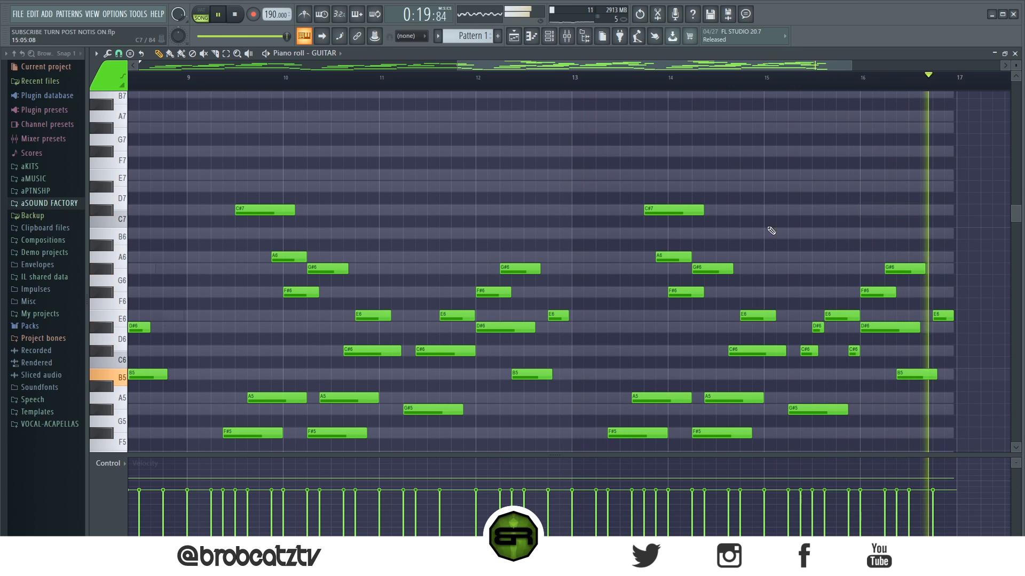
pyautogui.press('space')
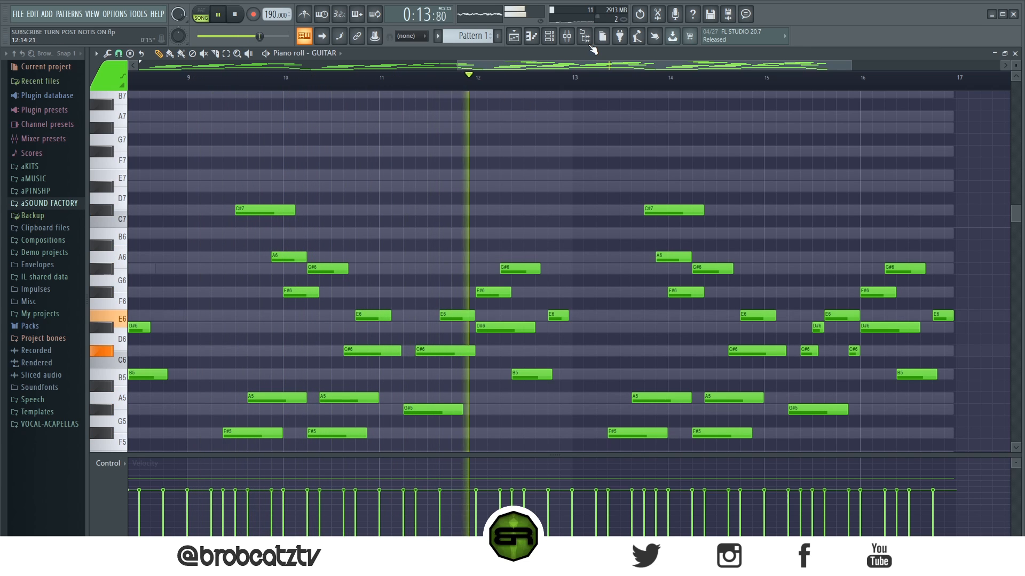
pyautogui.press('space')
# Copy the BASS GUITAR notes into the (808) Bubble channel and open its notes at bar 1.
pyautogui.press('F6')
pyautogui.rightClick(317, 205)
pyautogui.click(440, 218)
pyautogui.rightClick(316, 228)
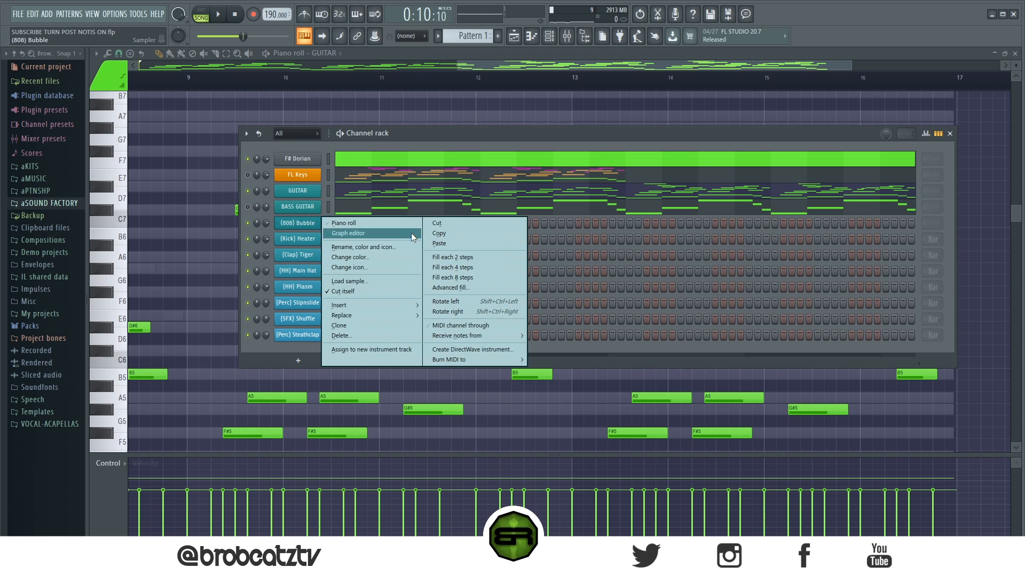
pyautogui.click(434, 246)
pyautogui.click(394, 226)
pyautogui.scroll(4, 336, 243)
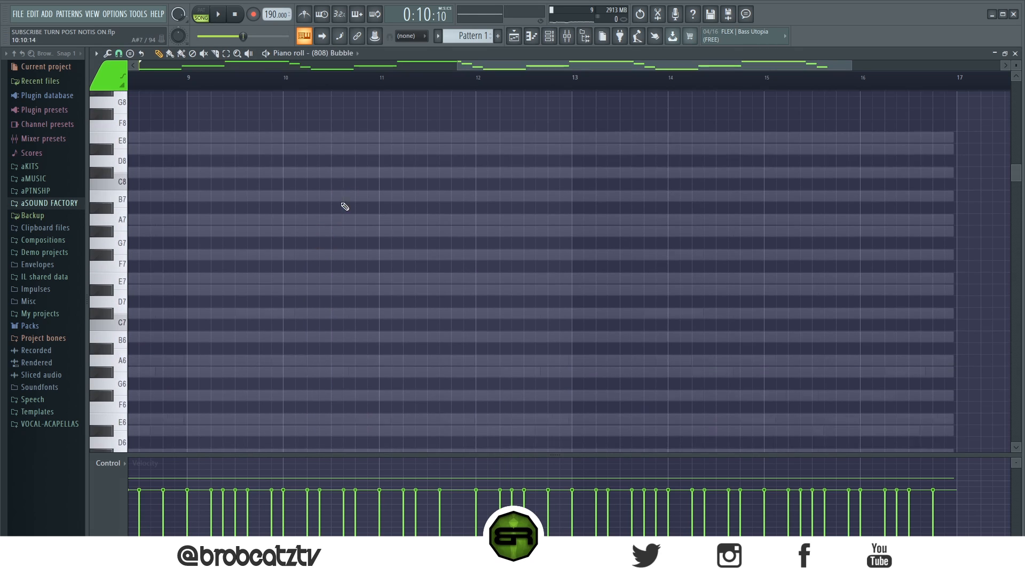
pyautogui.moveTo(500, 75); pyautogui.dragTo(36, 162)
pyautogui.scroll(-16, 283, 274)
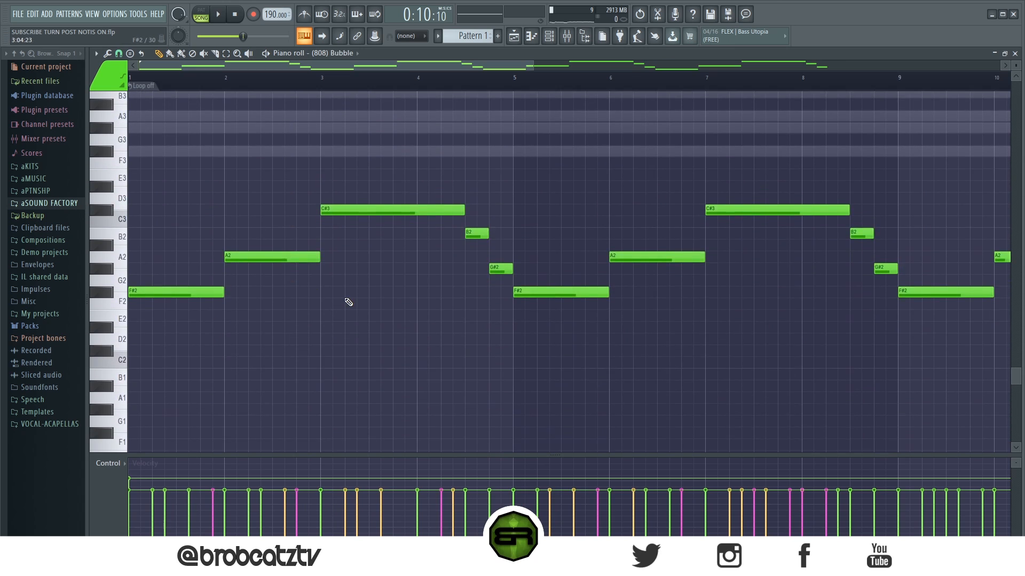
# Transpose the entire (808) Bubble line up three octaves so its first root note is F#5.
pyautogui.hotkey('ctrl', 'a')
pyautogui.press('Delete')
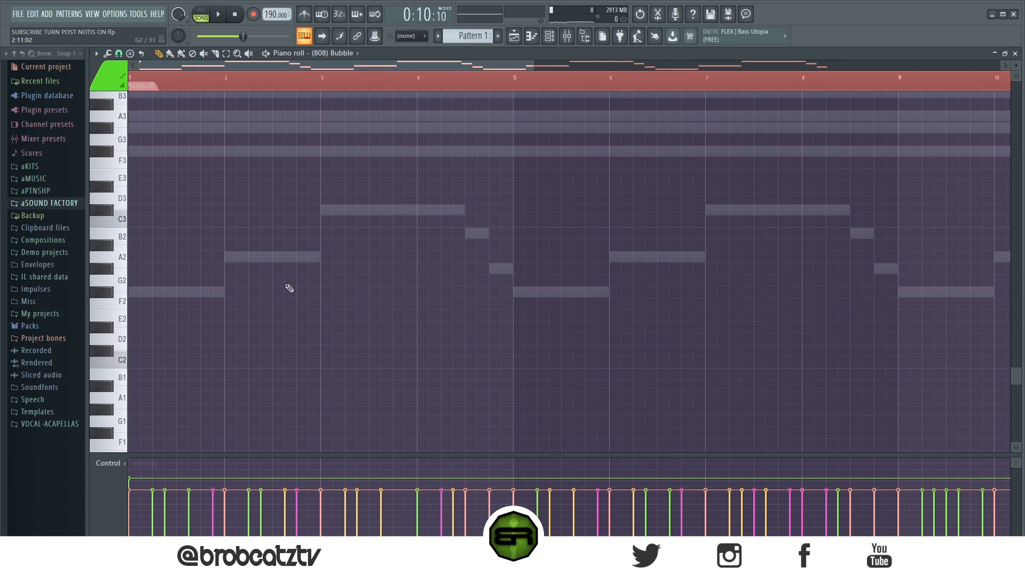
pyautogui.scroll(9, 296, 289)
pyautogui.scroll(4, 369, 230)
pyautogui.scroll(4, 291, 308)
pyautogui.hotkey('ctrl', 'd')
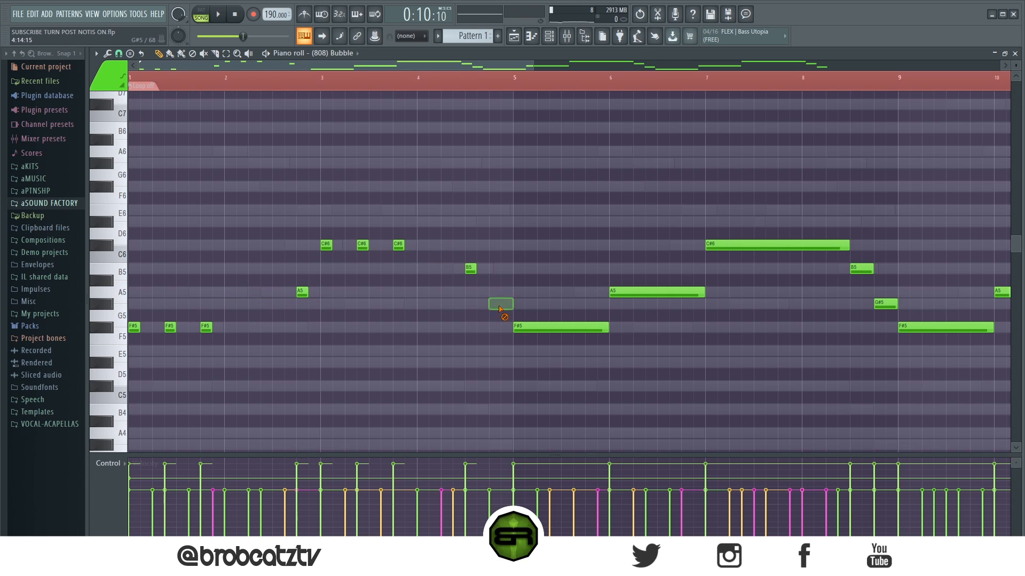
# Replace the long (808) Bubble notes in bars 5 to 8 with the short-hit rhythm of bars 1 to 4, and listen.
pyautogui.rightClick(520, 327)
pyautogui.rightClick(656, 293)
pyautogui.rightClick(787, 245)
pyautogui.rightClick(861, 269)
pyautogui.moveTo(696, 193); pyautogui.dragTo(524, 331)
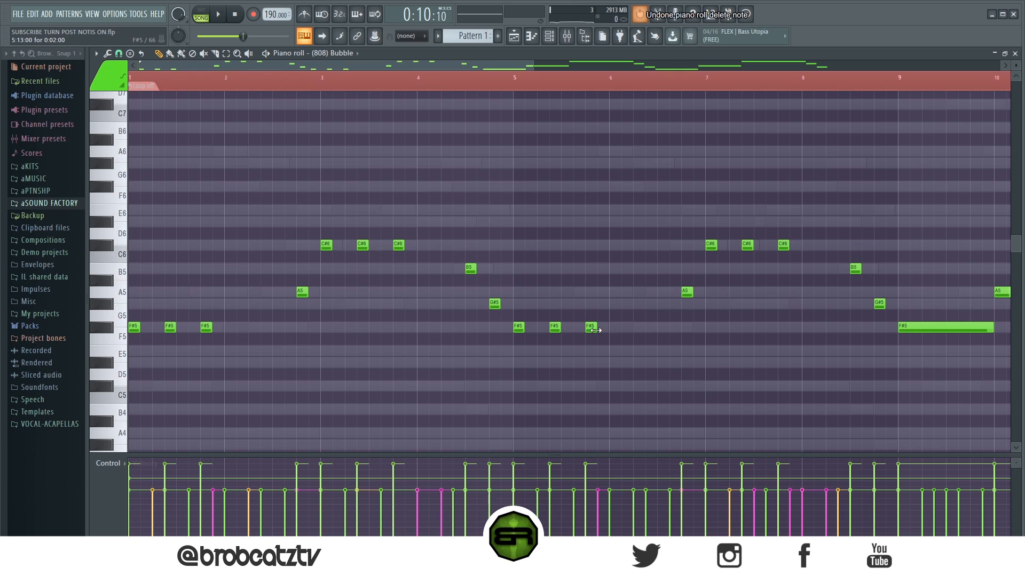
pyautogui.press('space')
pyautogui.press('space')
pyautogui.click(235, 14)
pyautogui.press('space')
# Delete the remaining long (808) Bubble notes from bar 9 onward and duplicate the first eight bars to fill 16 bars.
pyautogui.scroll(-2, 364, 82)
pyautogui.scroll(-1, 364, 82)
pyautogui.moveTo(995, 217); pyautogui.dragTo(578, 376)
pyautogui.press('Delete')
pyautogui.hotkey('ctrl', 'a')
pyautogui.hotkey('ctrl', 'b')
# Remove the third F#5 hit in bars 9 and 13 and the second C#6 hit in bar 11, and listen.
pyautogui.rightClick(590, 327)
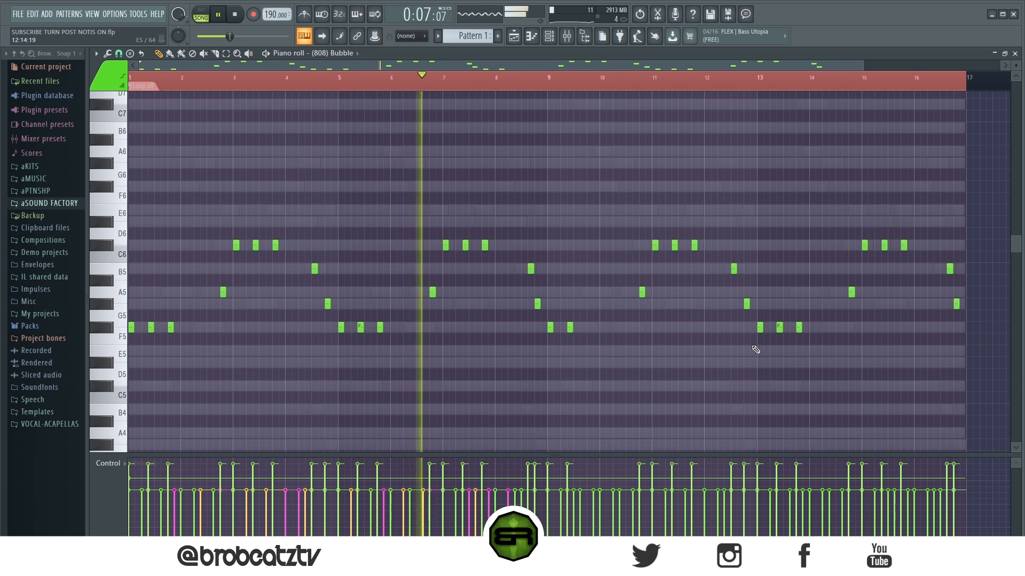
pyautogui.rightClick(799, 327)
pyautogui.rightClick(676, 246)
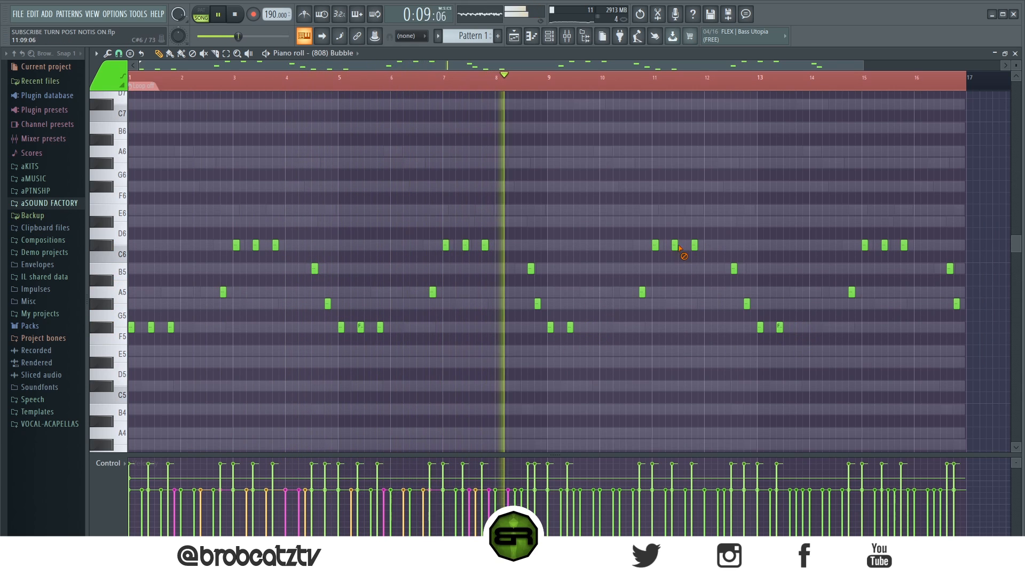
pyautogui.press('space')
pyautogui.press('space')
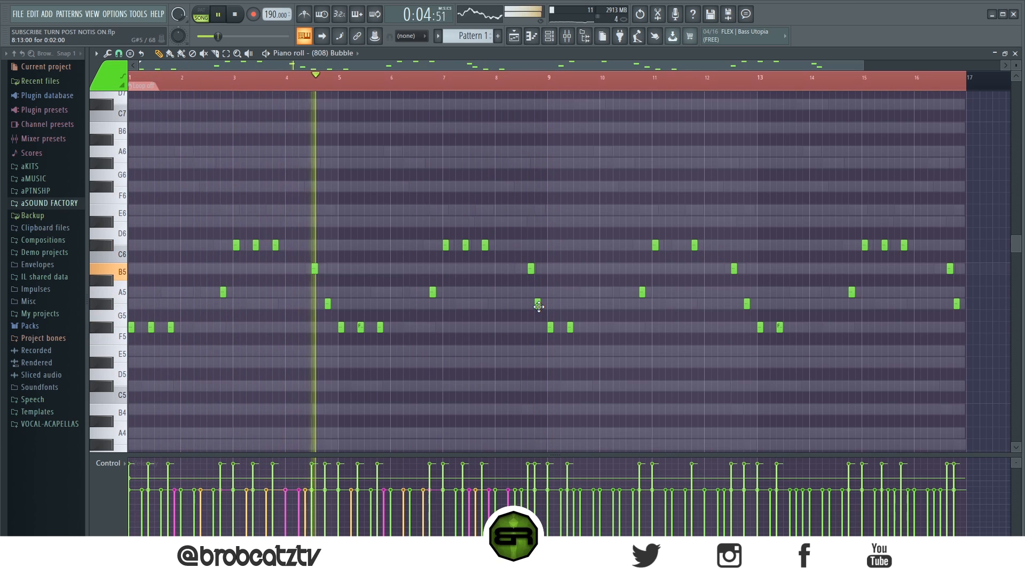
pyautogui.press('space')
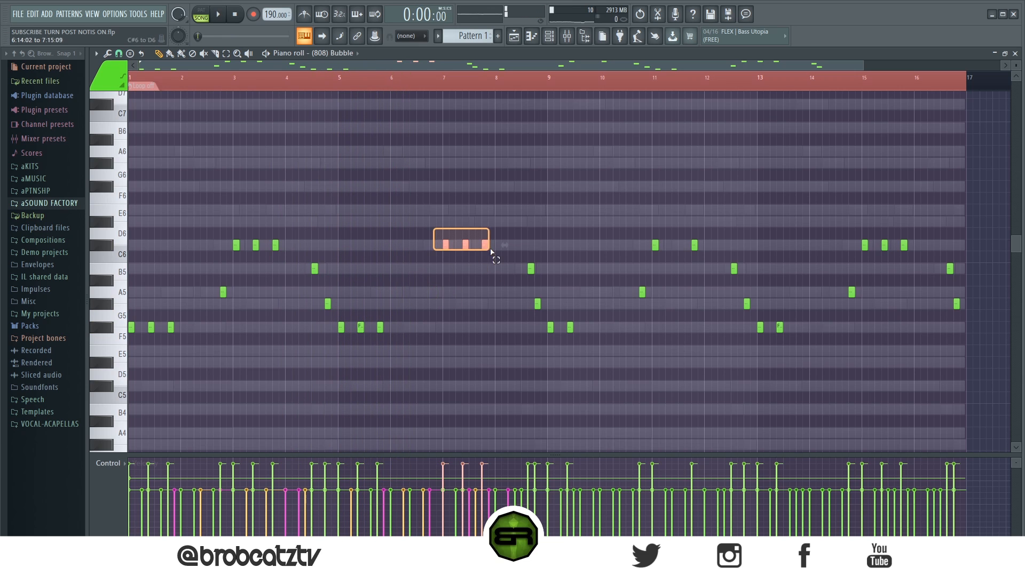
# Replace the (808) Bubble hits in bars 13 to 16 with a duplicate of bars 9 to 12, and listen.
pyautogui.click(510, 386)
pyautogui.press('space')
pyautogui.click(720, 245)
pyautogui.hotkey('ctrl', 'Down')
pyautogui.keyDown('ctrl'); pyautogui.moveTo(711, 236); pyautogui.dragTo(962, 342); pyautogui.keyUp('ctrl')
pyautogui.press('Delete')
pyautogui.keyDown('ctrl'); pyautogui.moveTo(543, 233); pyautogui.dragTo(754, 398); pyautogui.keyUp('ctrl')
pyautogui.hotkey('ctrl', 'b')
pyautogui.press('space')
pyautogui.press('space')
# Shift the B5 hits in bars 12 and 16 slightly later and select the last C#6 hit in bar 15.
pyautogui.moveTo(734, 269); pyautogui.dragTo(740, 269)
pyautogui.moveTo(943, 269); pyautogui.dragTo(949, 269)
pyautogui.keyDown('ctrl'); pyautogui.moveTo(895, 236); pyautogui.dragTo(912, 251); pyautogui.keyUp('ctrl')
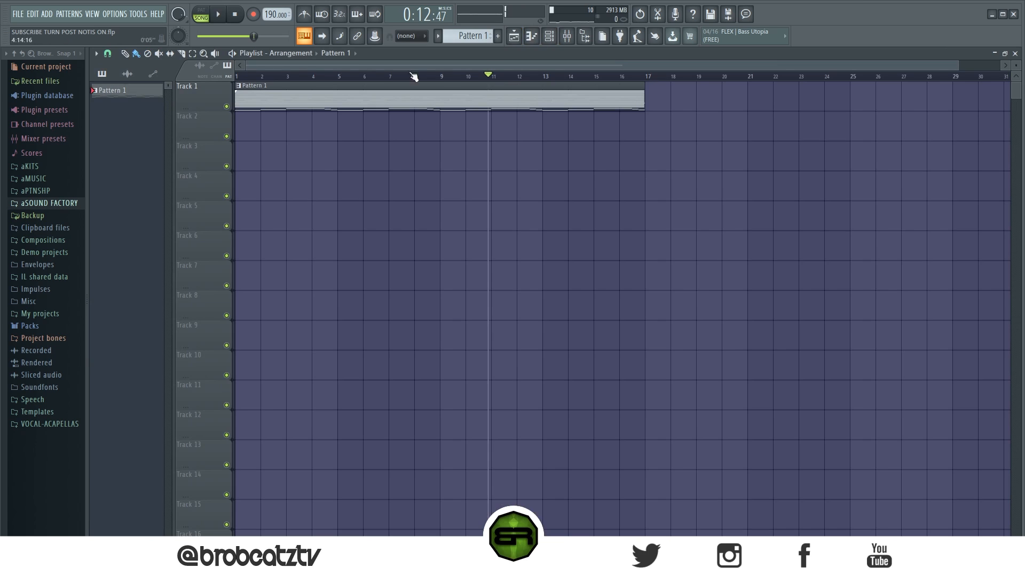
# Place four Pattern 2 clips on Track 2 across 16 bars, with (Kick) Heater on steps 1, 7, 13 and (Clap) Tiger on 9, 25.
pyautogui.moveTo(352, 141); pyautogui.dragTo(555, 134)
pyautogui.click(549, 36)
pyautogui.click(390, 239)
pyautogui.click(441, 238)
pyautogui.click(407, 255)
pyautogui.click(544, 255)
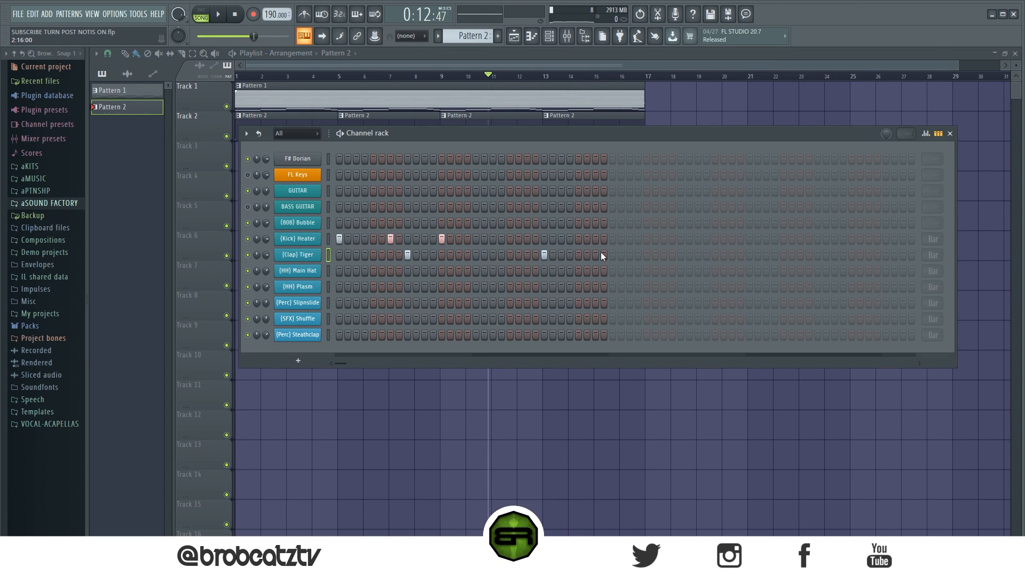
# Audition Pattern 2, open the (Kick) Heater notes over four bars, and add a (SFX) Shuffle hit on step 7.
pyautogui.press('space')
pyautogui.press('space')
pyautogui.click(538, 37)
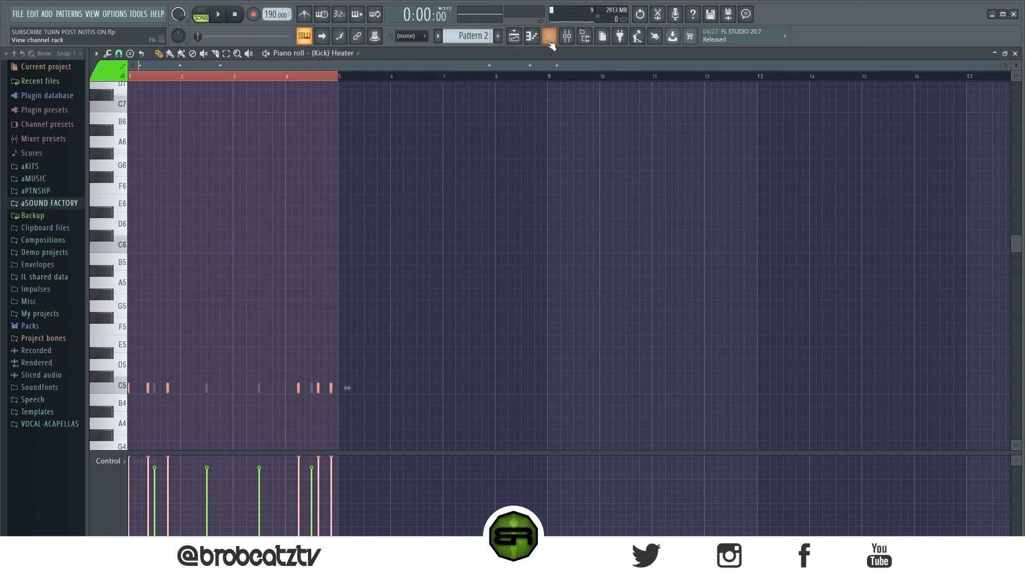
pyautogui.click(549, 36)
pyautogui.click(390, 319)
# Return to the playlist and play the arrangement from the start with the drum pattern.
pyautogui.press('space')
pyautogui.press('F5')
pyautogui.press('F6')
pyautogui.press('space')
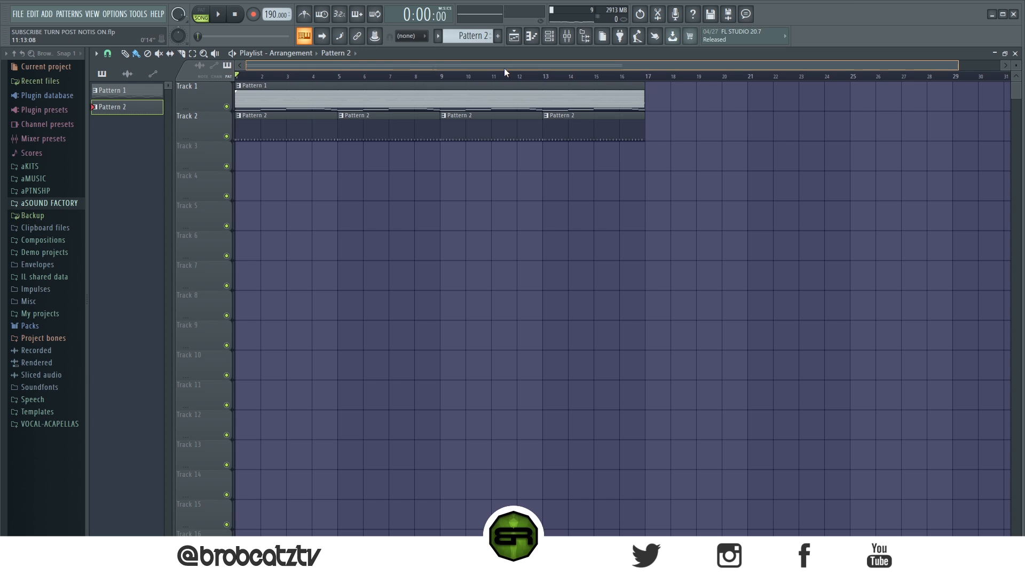
pyautogui.press('space')
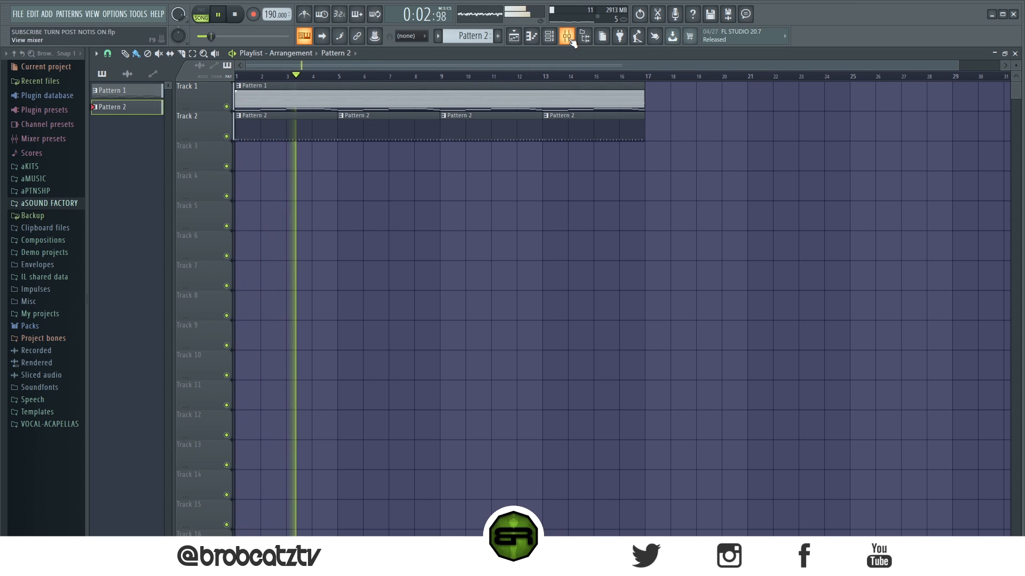
# Select bars 9 to 16 as the playback range and load HalfTime in the first effect slot of mixer Insert 1.
pyautogui.press('space')
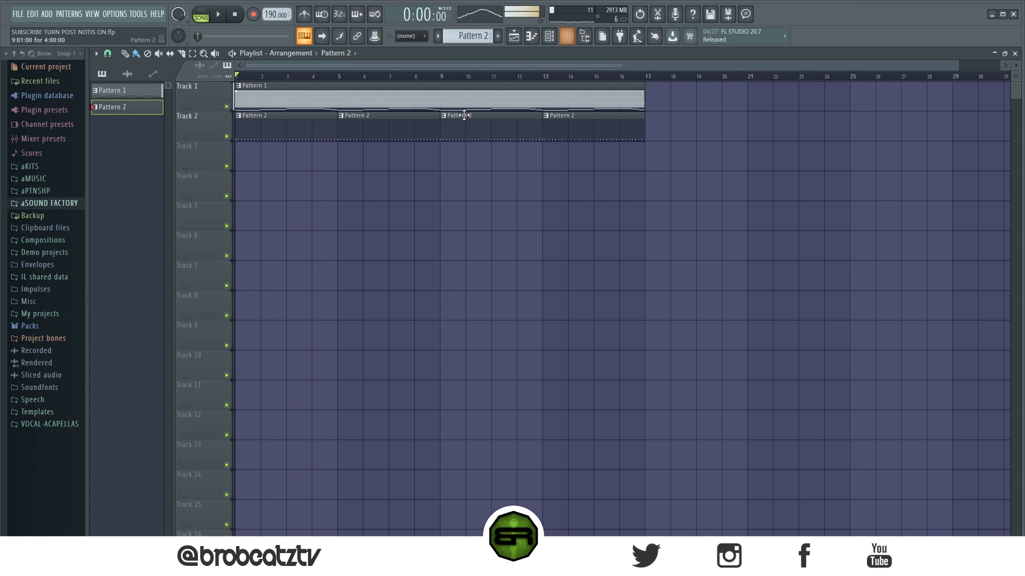
pyautogui.moveTo(440, 79); pyautogui.dragTo(644, 79)
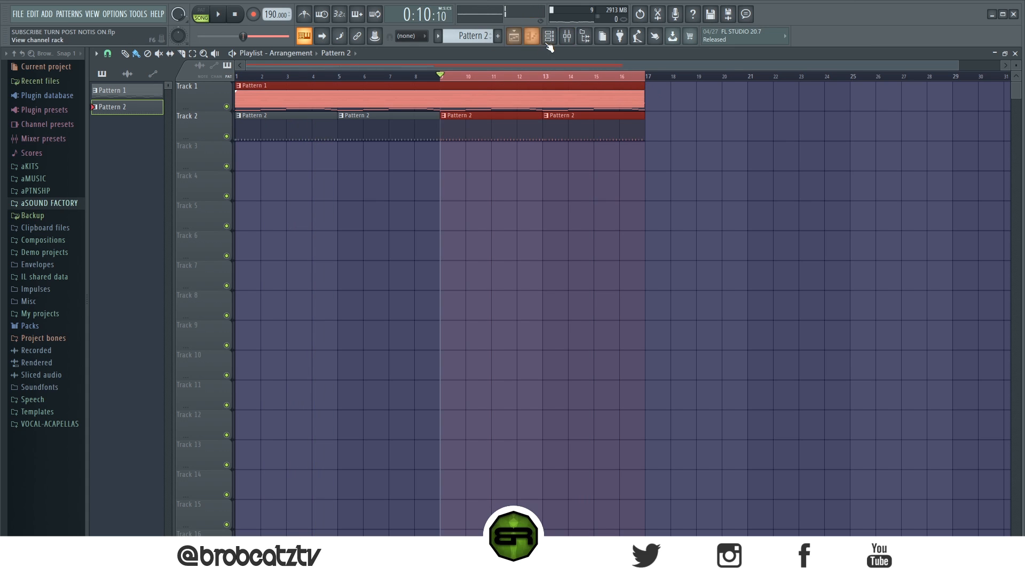
pyautogui.click(566, 36)
pyautogui.click(749, 220)
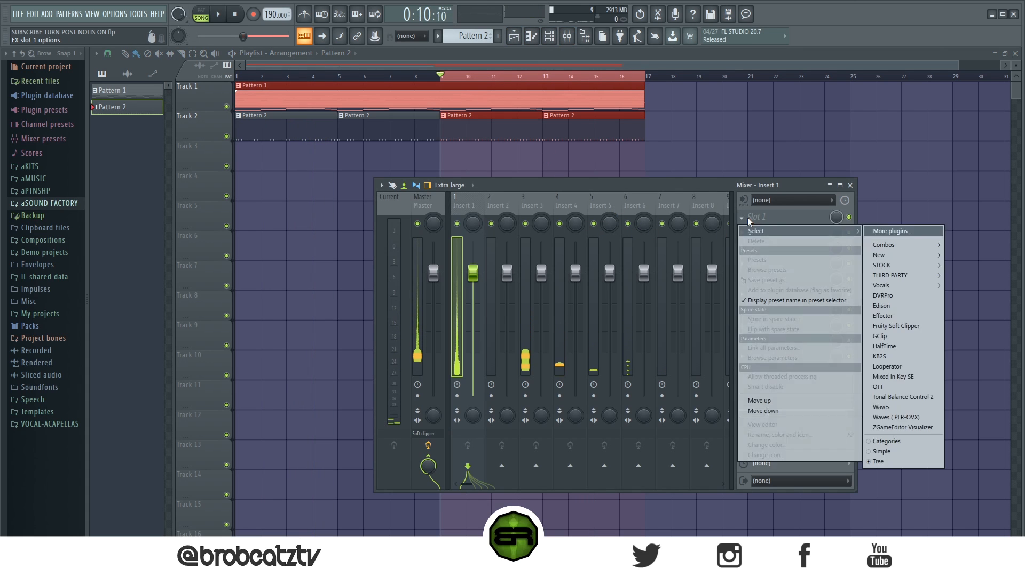
pyautogui.moveTo(913, 277)
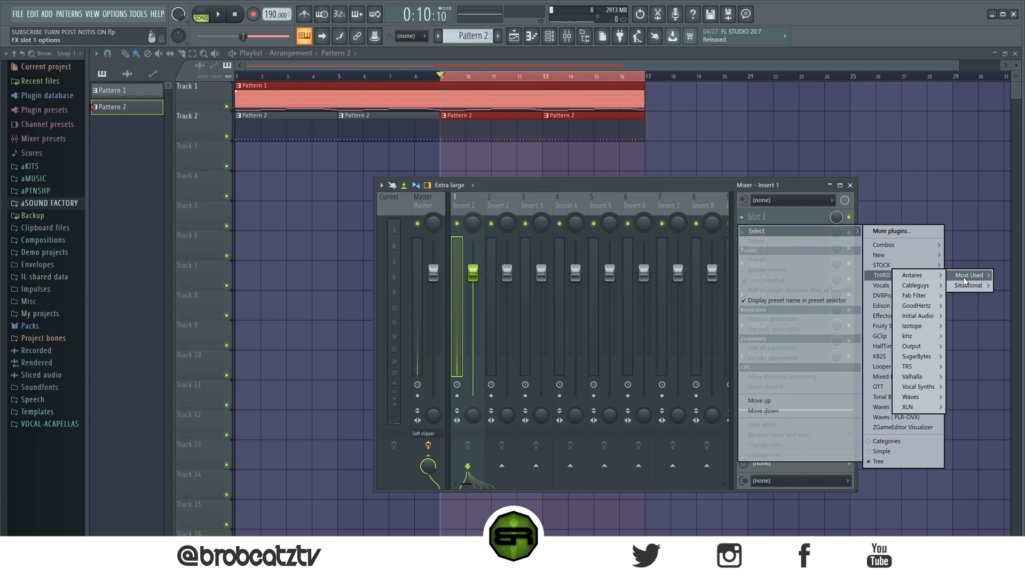
pyautogui.click(861, 287)
pyautogui.moveTo(373, 87)
pyautogui.mouseDown()
pyautogui.moveTo(357, 107)
pyautogui.moveTo(372, 89)
pyautogui.mouseUp()
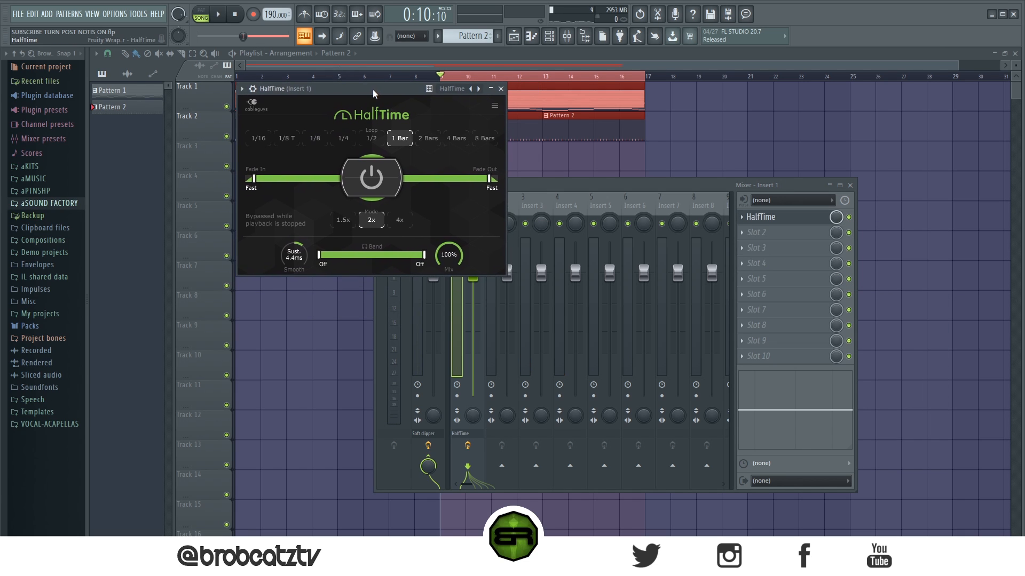
# Load the String Sweller preset in HalfTime and close the plugin and mixer windows.
pyautogui.click(454, 91)
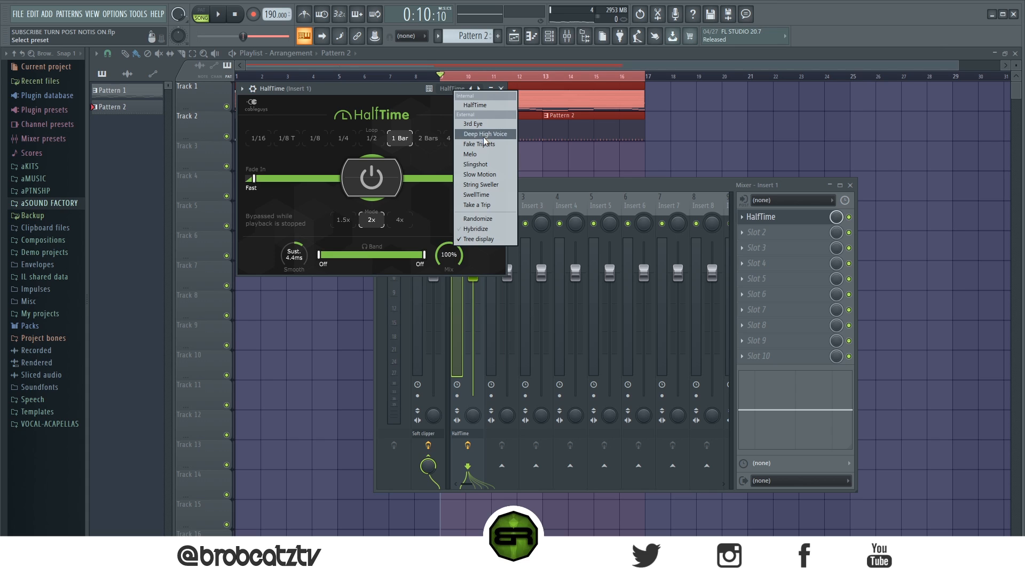
pyautogui.click(469, 186)
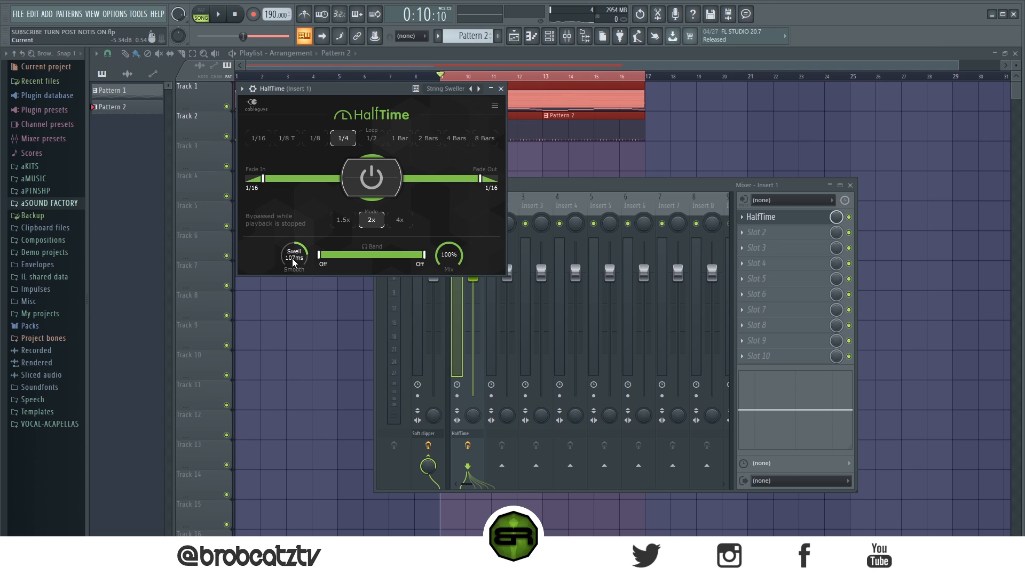
pyautogui.click(449, 64)
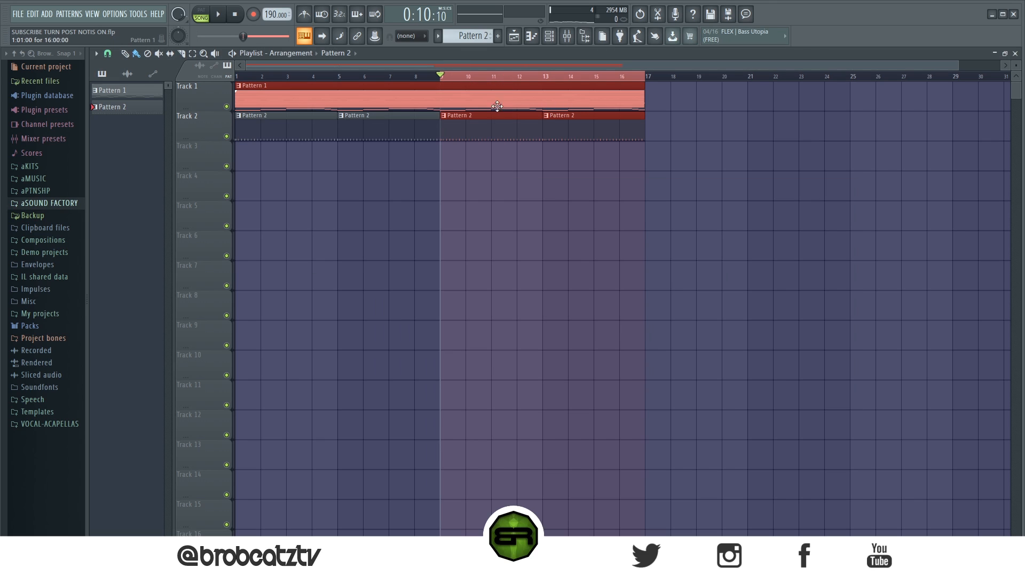
# While playing bars 9 to 16, cut Insert 1's low EQ band to -18.0 at 105 Hz and compare HalfTime bypassed and enabled.
pyautogui.press('space')
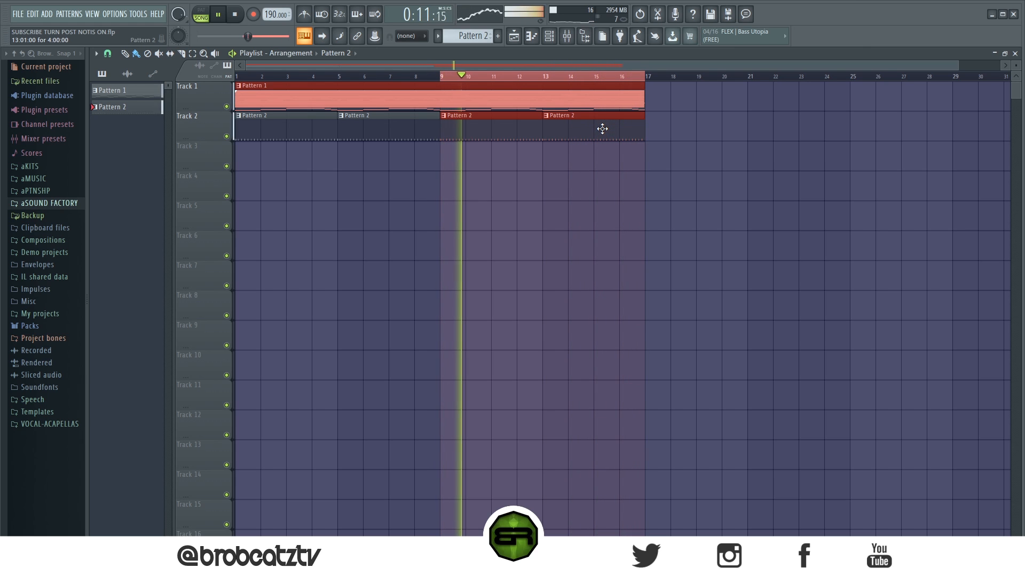
pyautogui.click(567, 36)
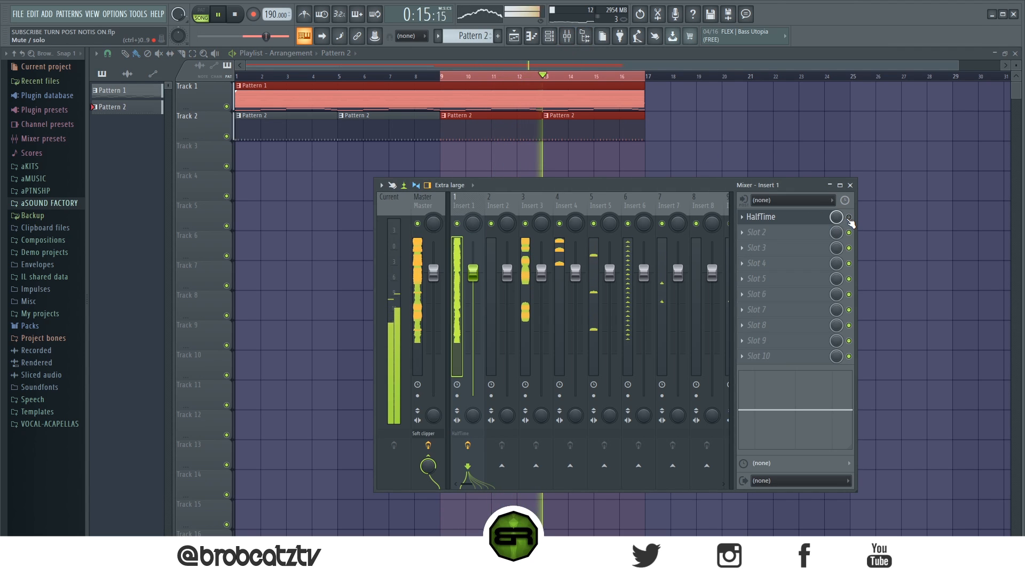
pyautogui.moveTo(740, 423); pyautogui.dragTo(750, 449)
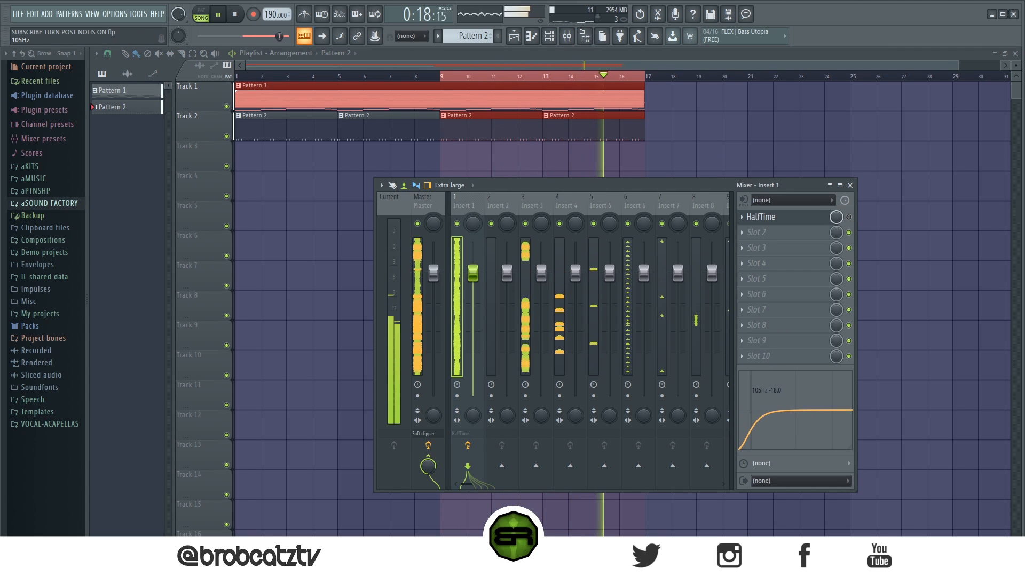
pyautogui.click(848, 218)
pyautogui.press('space')
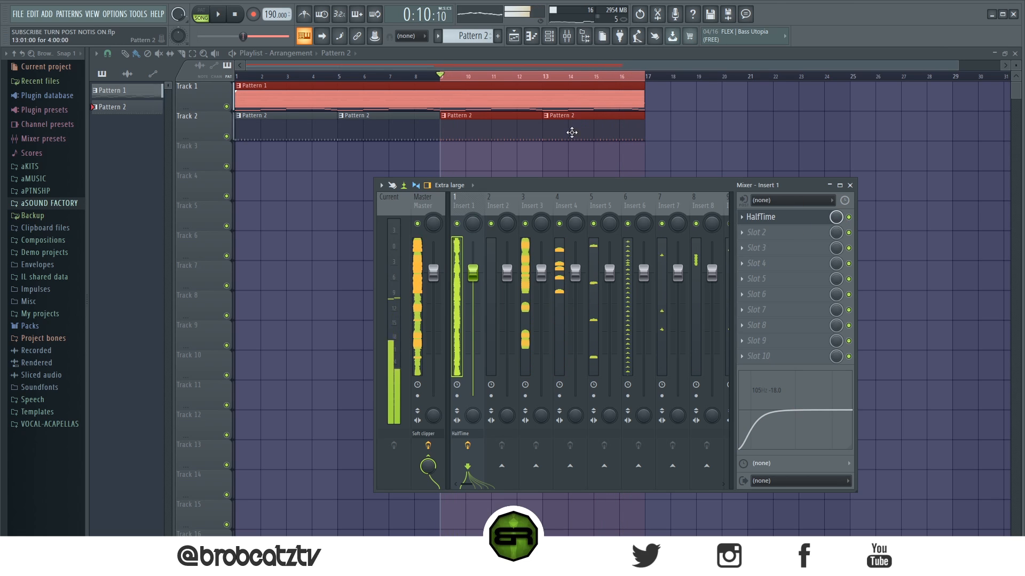